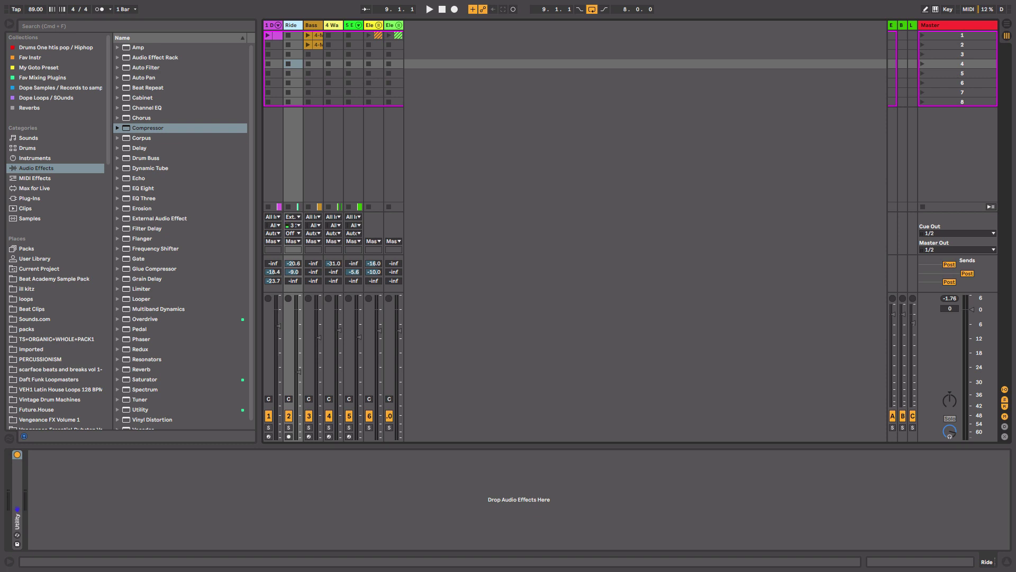
- Play back the first Drum Rack clip with its MIDI notes open and select its LV 808 Hi Hat Open note
{"action": "key", "text": "space"}
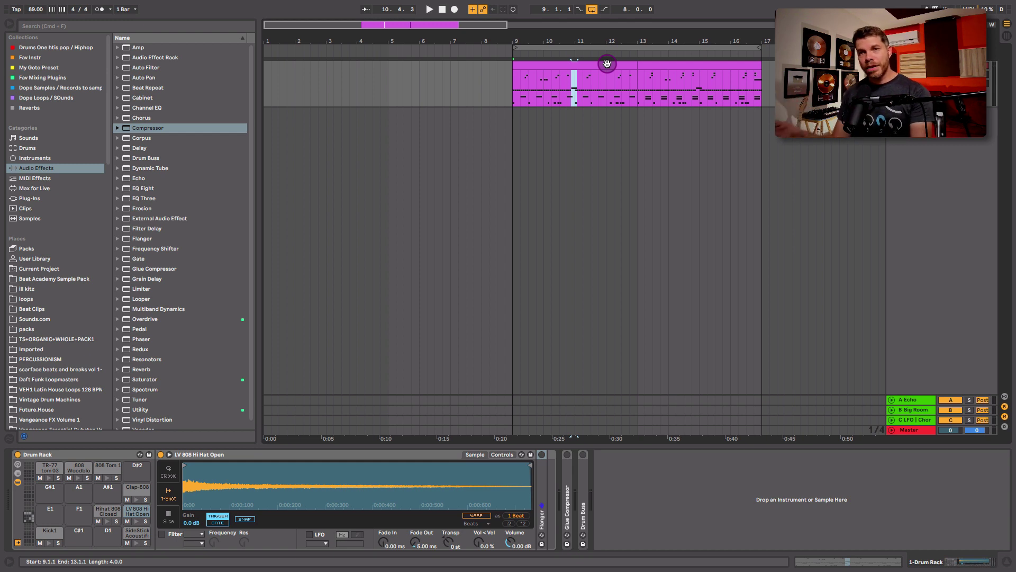
{"action": "left_click", "coordinate": [97, 456]}
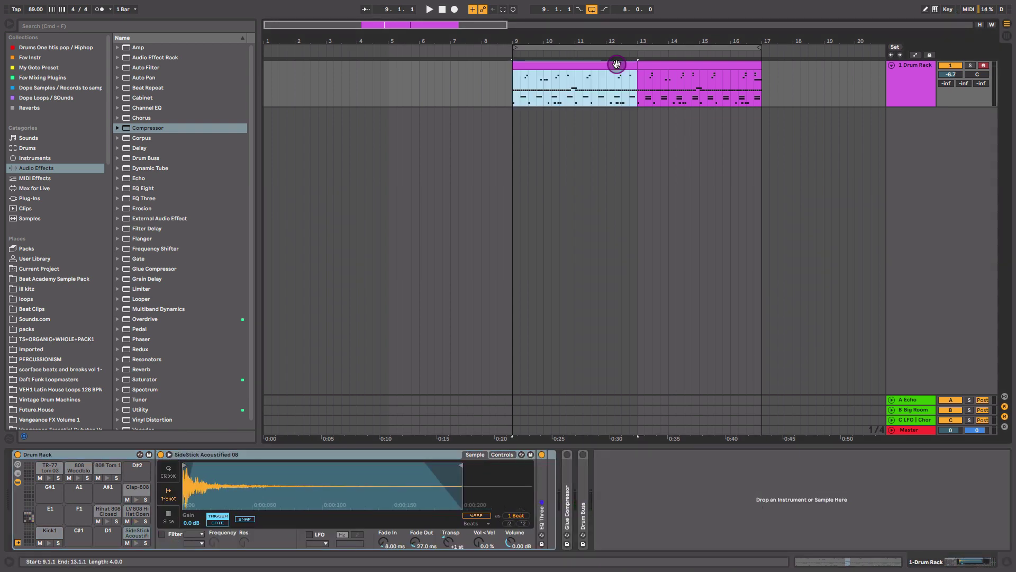
{"action": "double_click", "coordinate": [617, 64]}
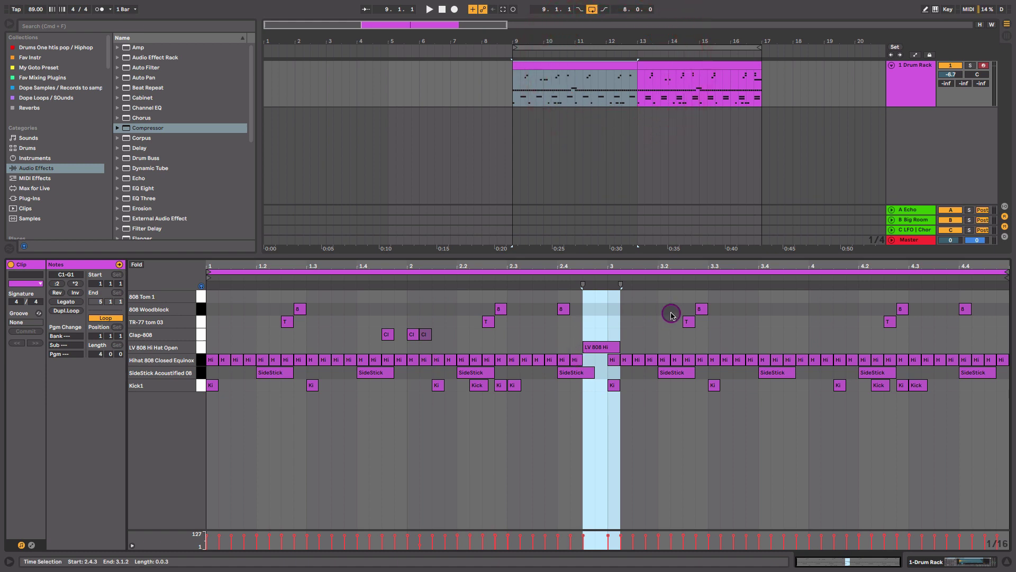
{"action": "key", "text": "space"}
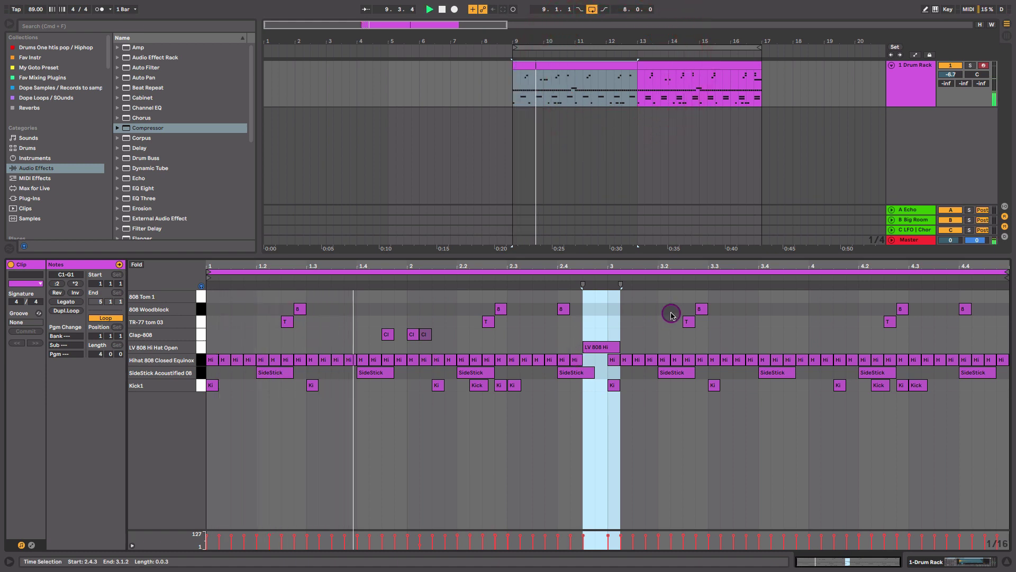
{"action": "left_click", "coordinate": [710, 472]}
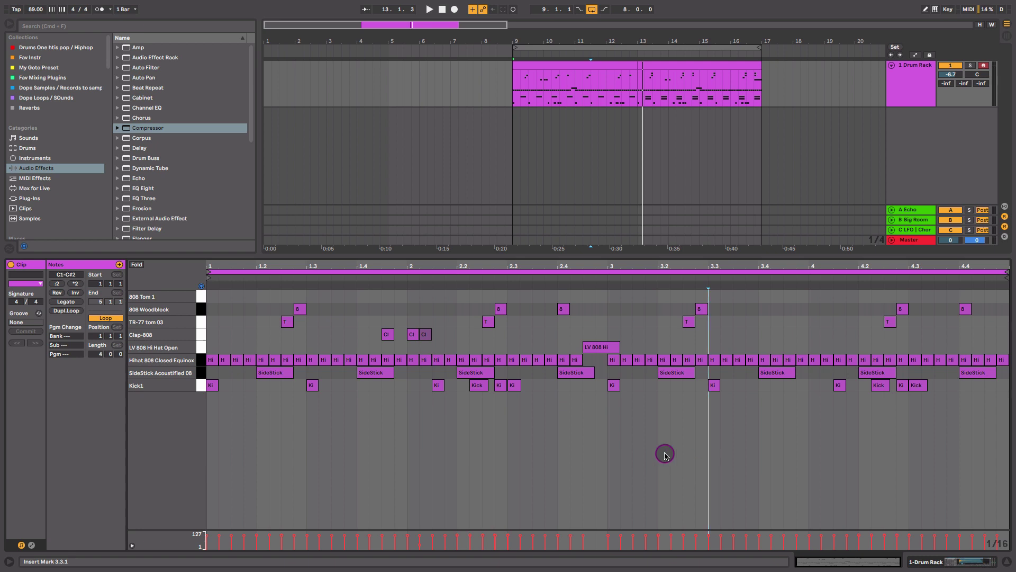
{"action": "left_click", "coordinate": [596, 347]}
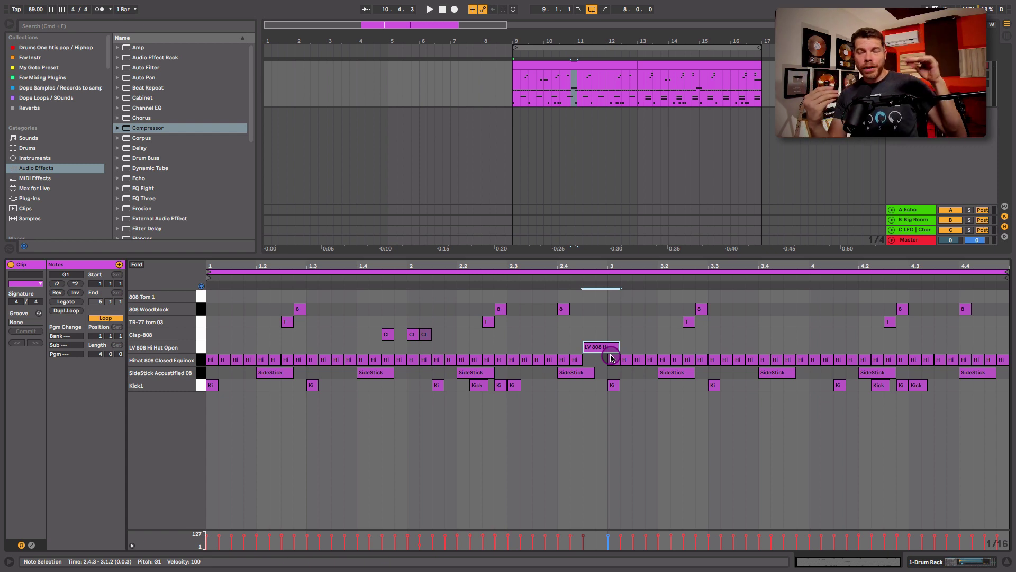
- Expand the Drum Rack's chains in Session View and assign the LV 808 Hi Hat Open chain to choke group 1
{"action": "key", "text": "shift+Tab"}
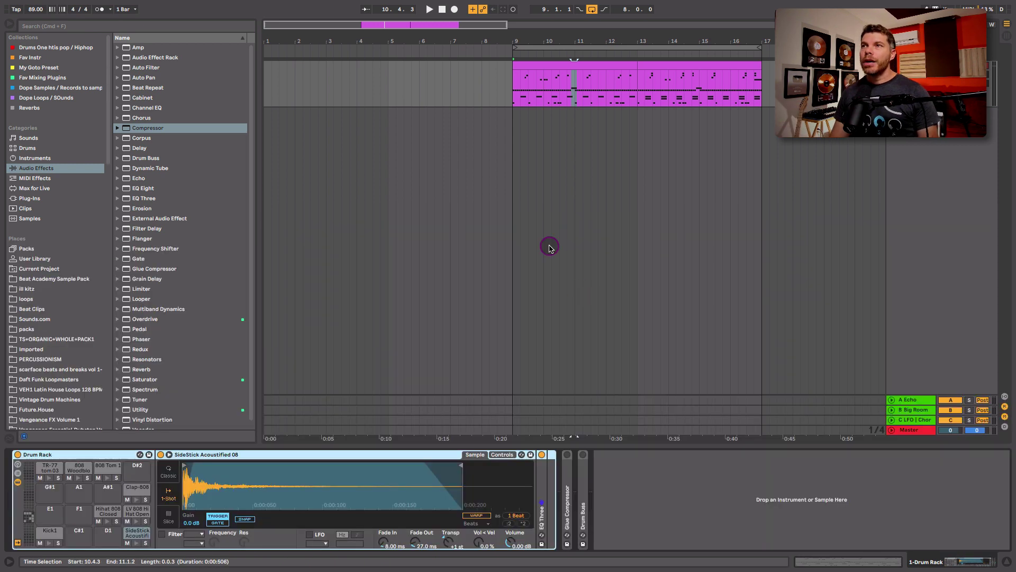
{"action": "key", "text": "Tab"}
{"action": "left_click", "coordinate": [277, 31]}
{"action": "left_click", "coordinate": [277, 32]}
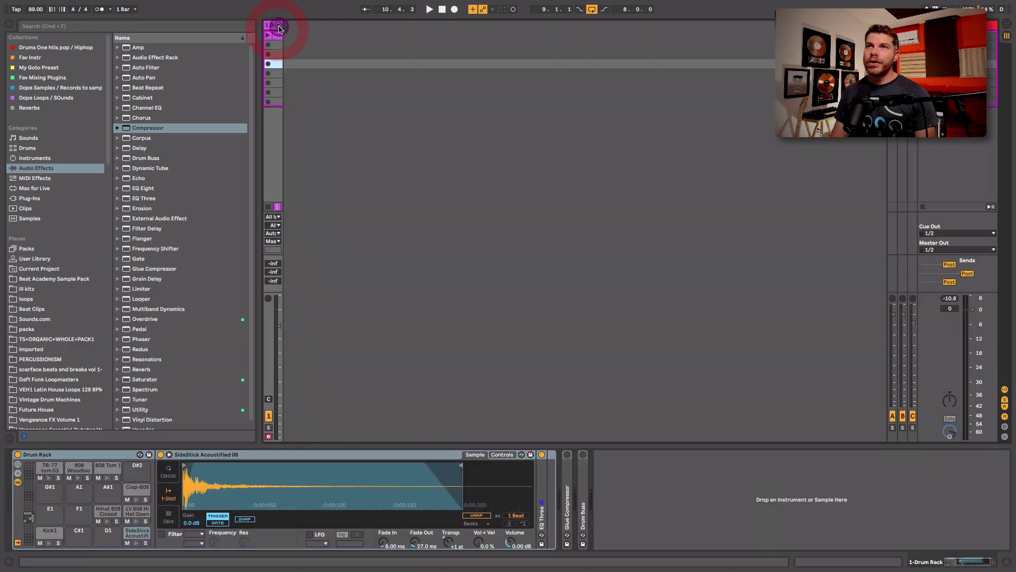
{"action": "left_click", "coordinate": [353, 29]}
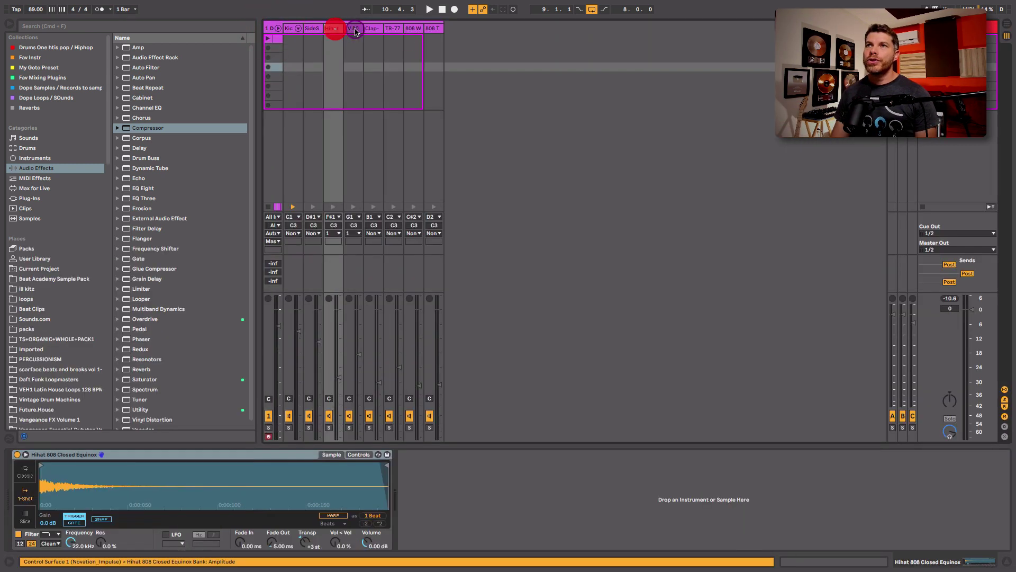
{"action": "left_click", "coordinate": [354, 241]}
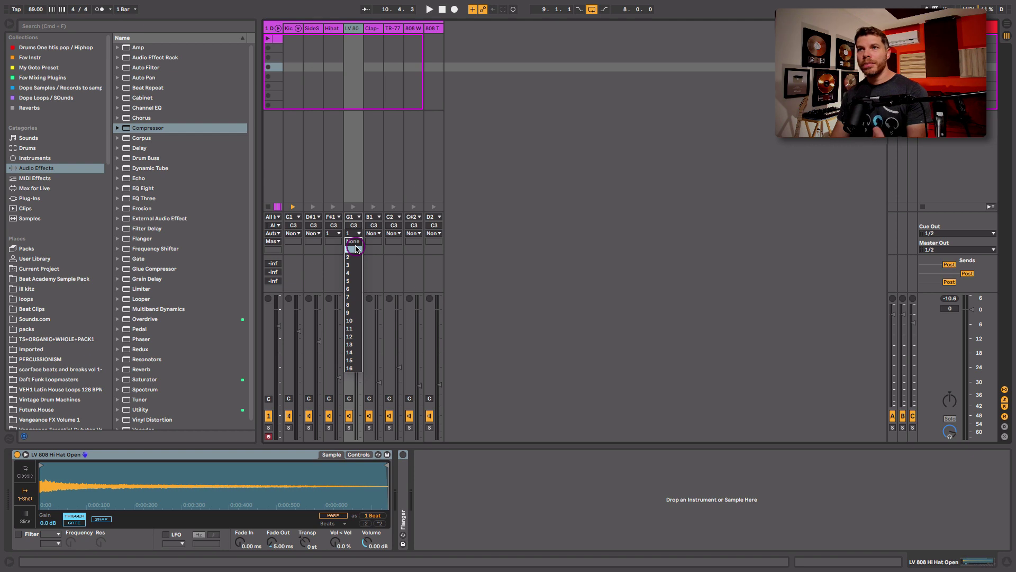
{"action": "left_click", "coordinate": [355, 249]}
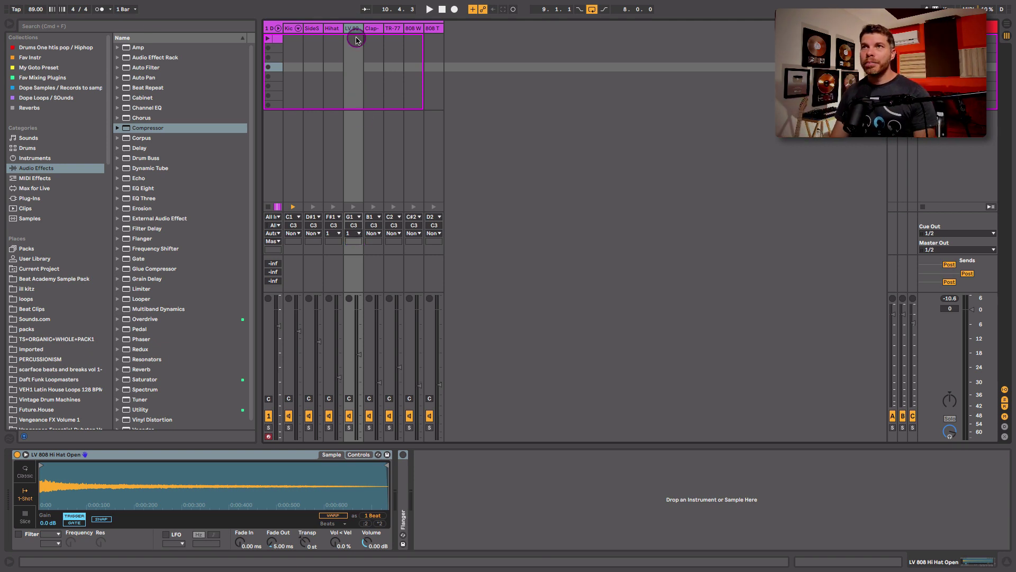
- Audition the open hi-hat followed by the closed hi-hat to check the choke group
{"action": "left_click", "coordinate": [352, 206]}
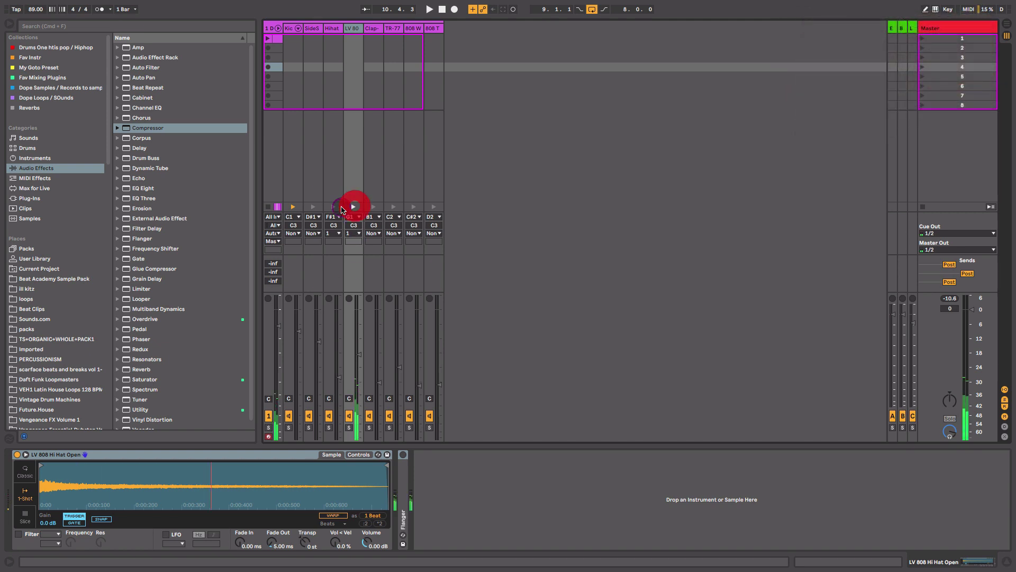
{"action": "left_click", "coordinate": [333, 206]}
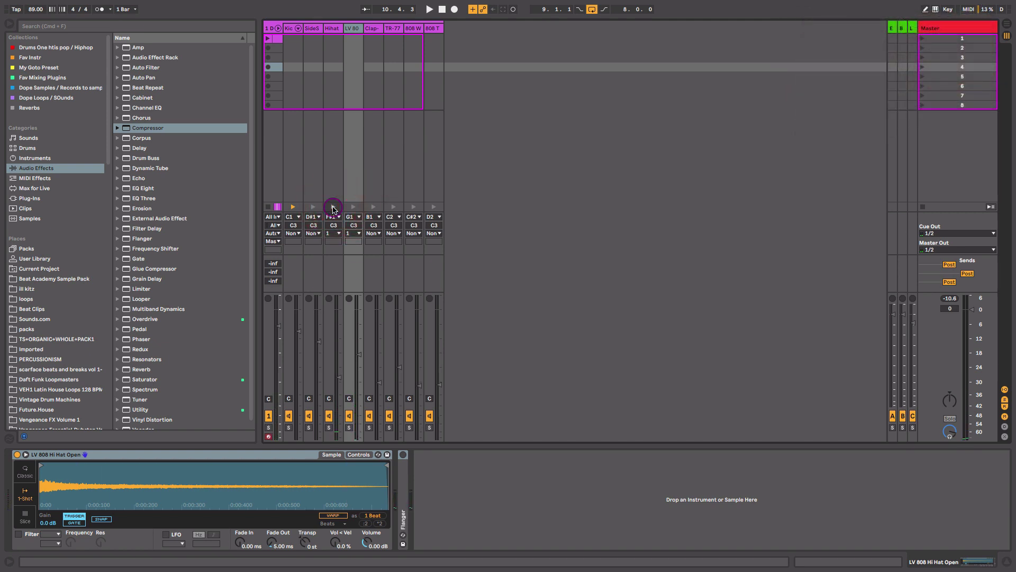
{"action": "left_click", "coordinate": [340, 234]}
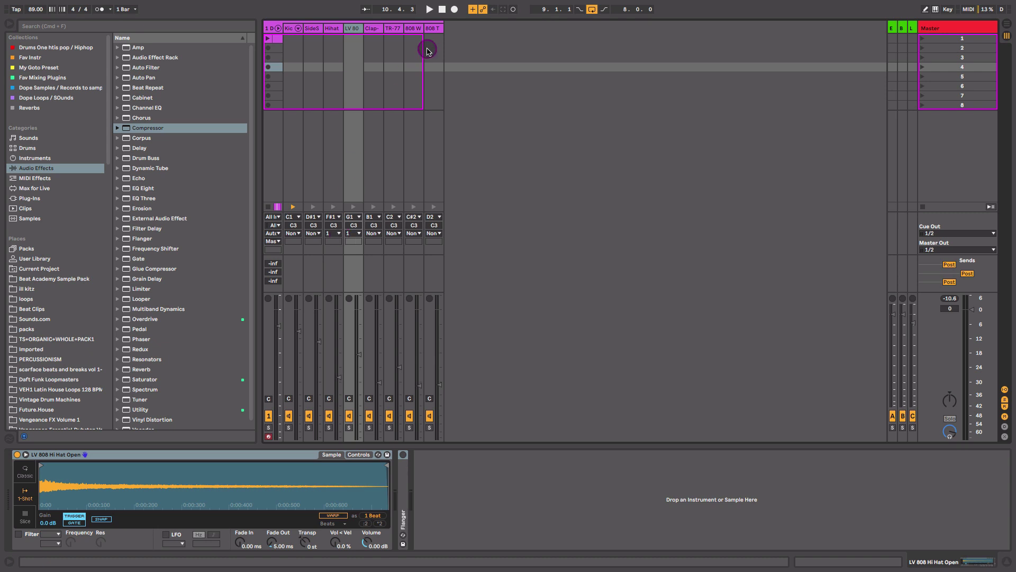
- Unfold and enable the Flanger on the LV 808 Hi Hat Open chain, and audition the pad repeatedly
{"action": "double_click", "coordinate": [405, 503]}
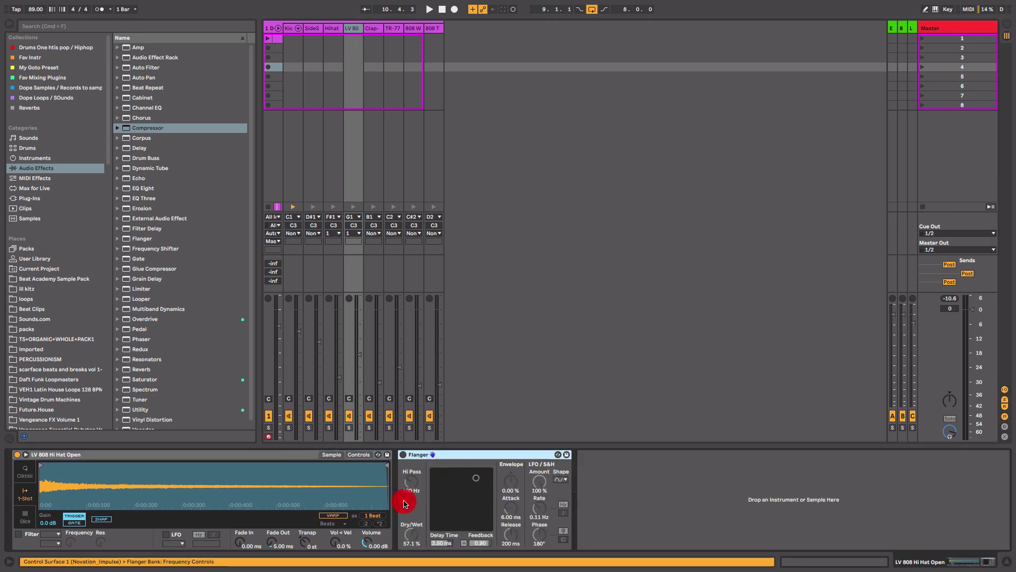
{"action": "left_click", "coordinate": [405, 455]}
{"action": "left_click", "coordinate": [353, 207]}
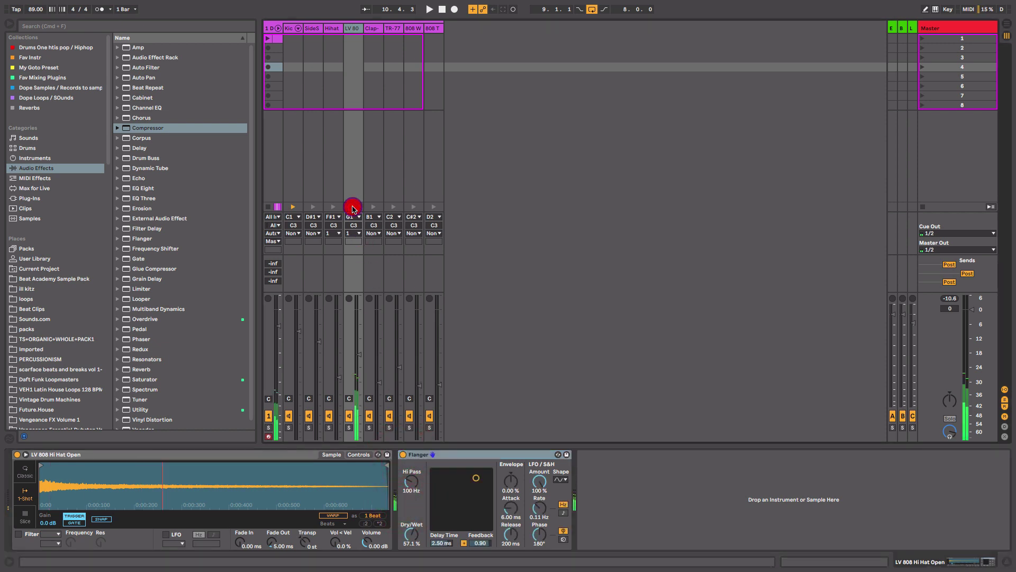
{"action": "left_click", "coordinate": [354, 207]}
{"action": "left_click", "coordinate": [353, 208]}
{"action": "left_click", "coordinate": [353, 207]}
{"action": "left_click", "coordinate": [354, 207]}
{"action": "left_click", "coordinate": [354, 207]}
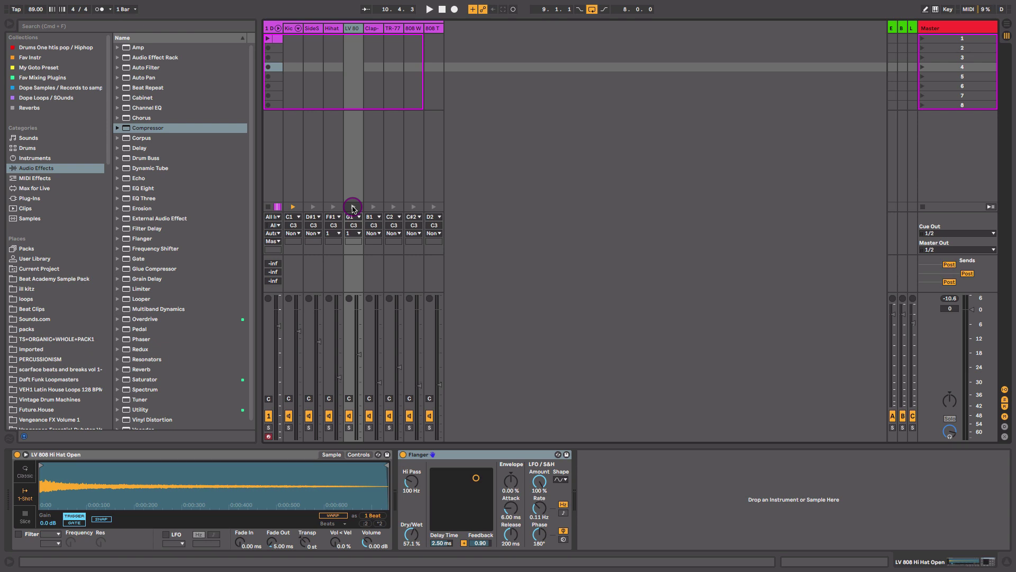
- Enable the Delay on the Clap-808 chain, auditioning the clap before and after
{"action": "left_click", "coordinate": [375, 29]}
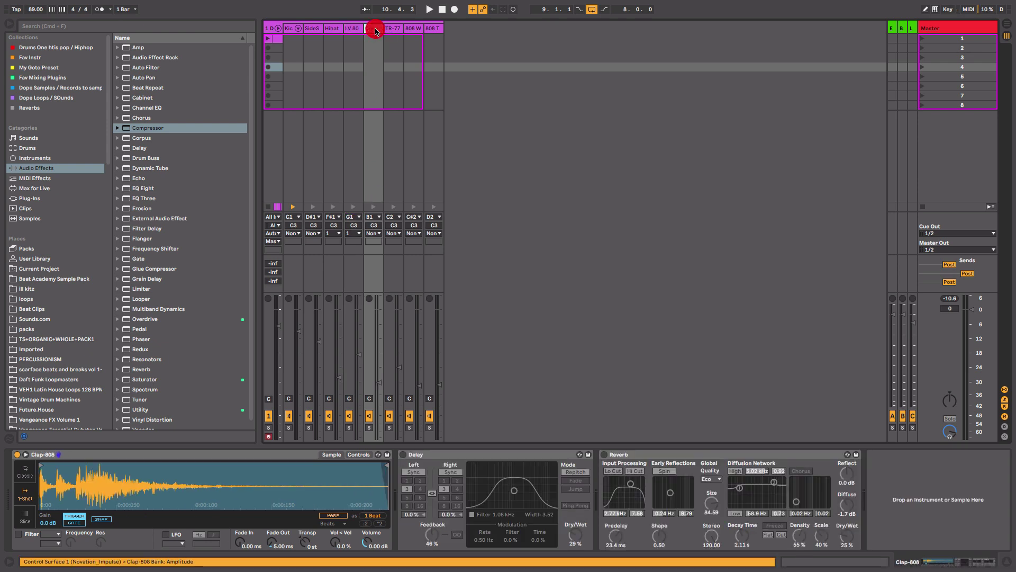
{"action": "left_click", "coordinate": [372, 206]}
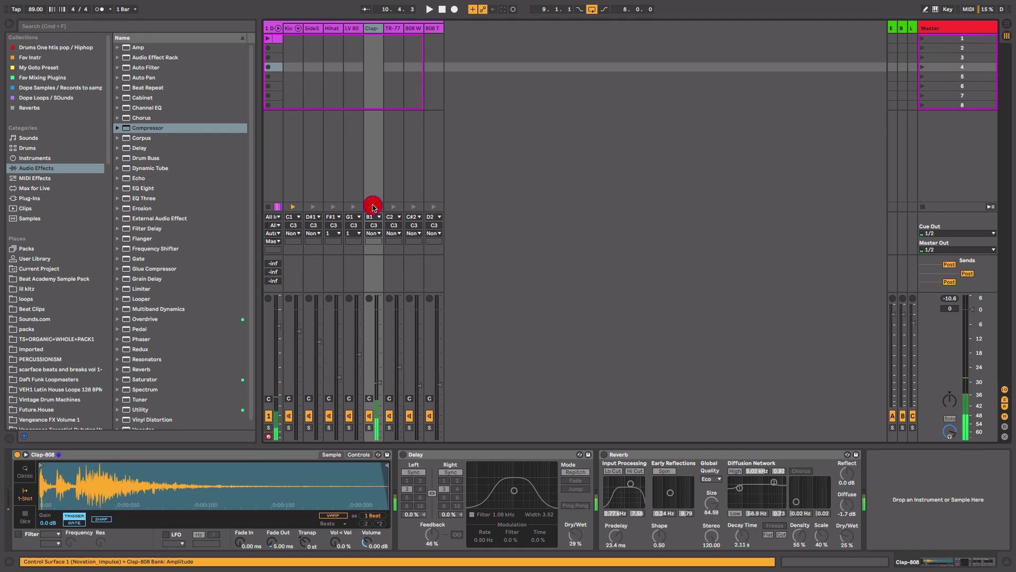
{"action": "left_click", "coordinate": [466, 454]}
{"action": "left_click", "coordinate": [403, 455]}
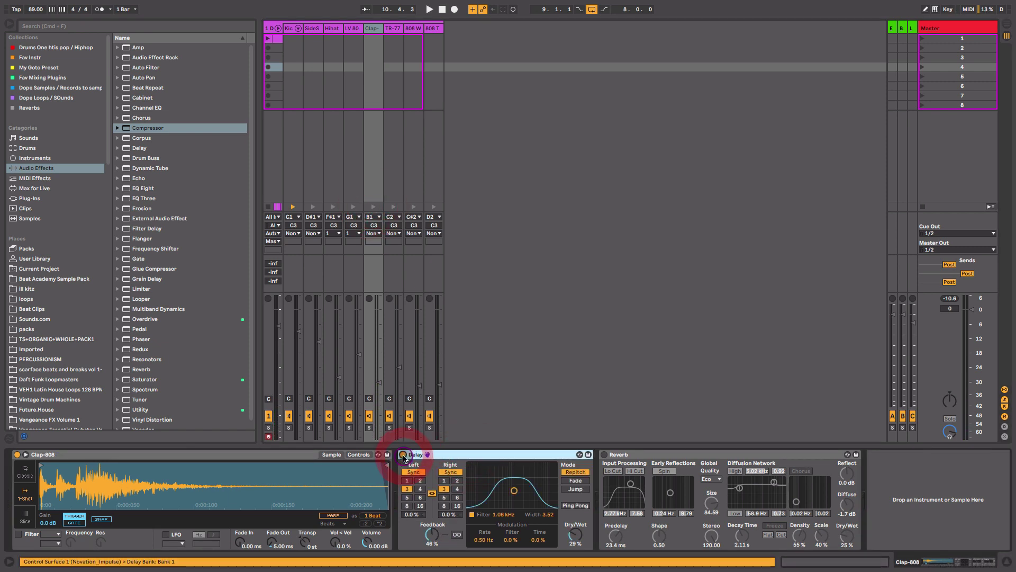
{"action": "left_click", "coordinate": [373, 207]}
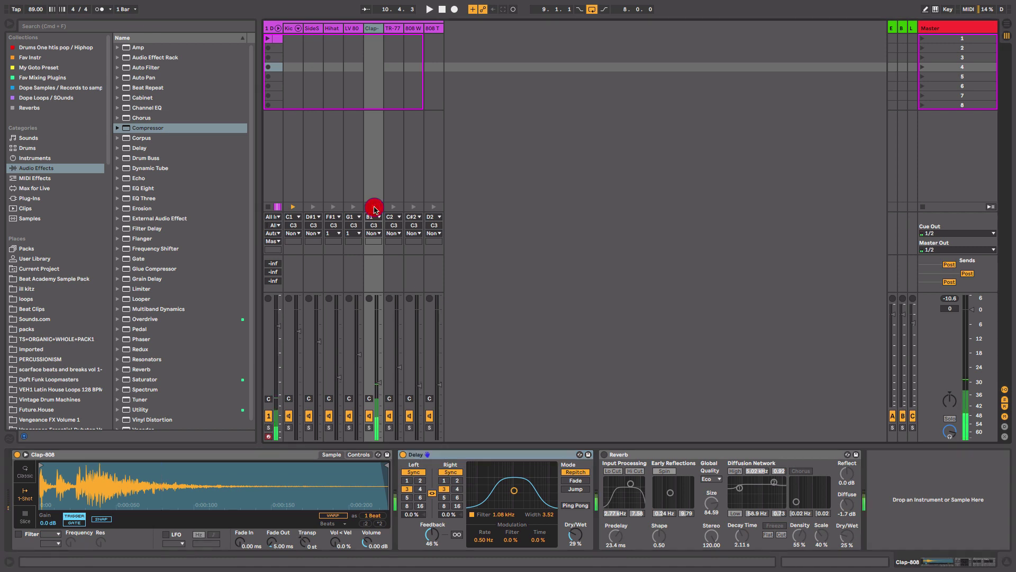
{"action": "left_click", "coordinate": [374, 207]}
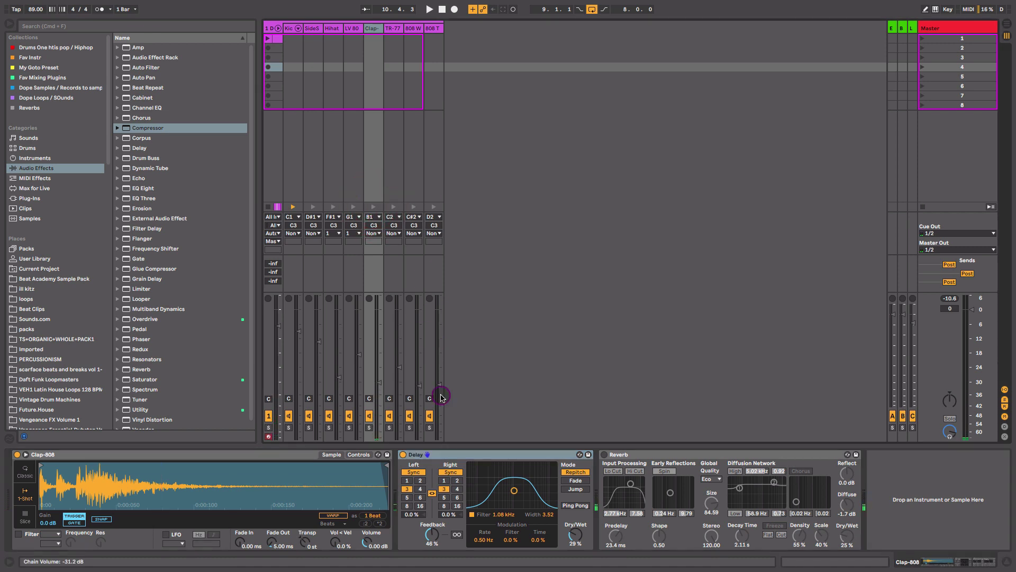
- Set the Clap-808 Delay's Dry/Wet to 31 % and audition the clap
{"action": "left_click", "coordinate": [445, 489]}
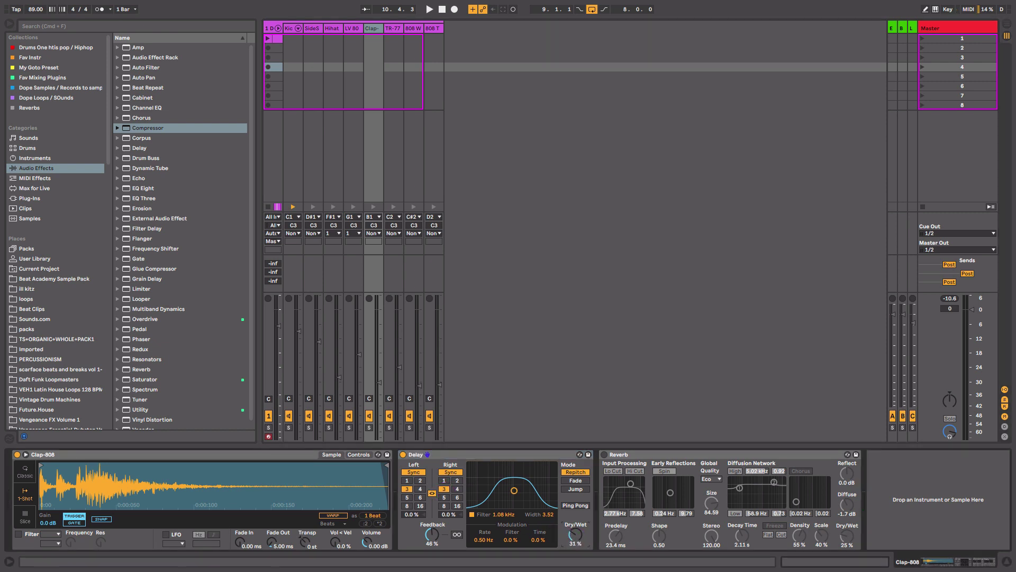
{"action": "left_click", "coordinate": [577, 537]}
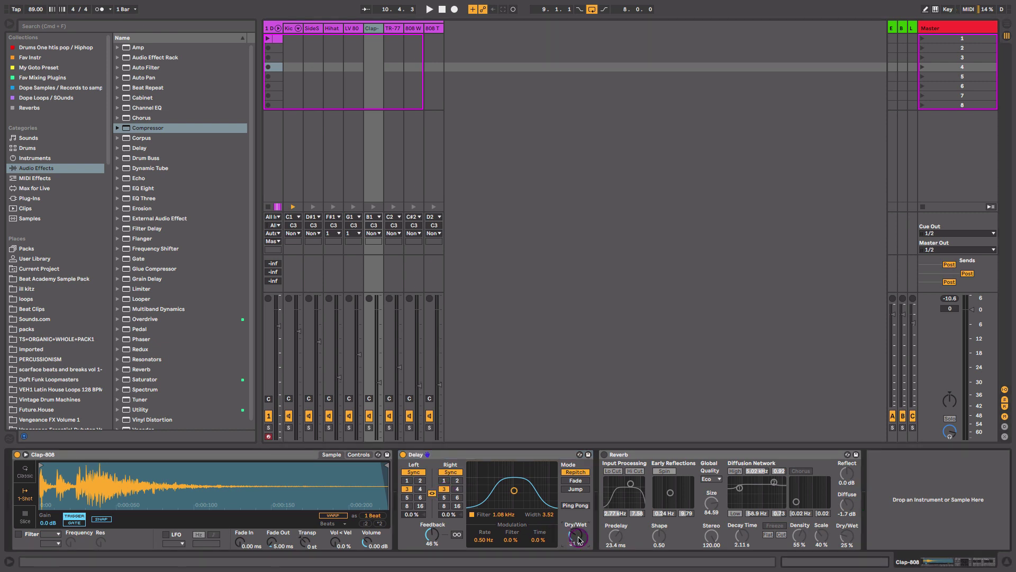
{"action": "left_click", "coordinate": [369, 207]}
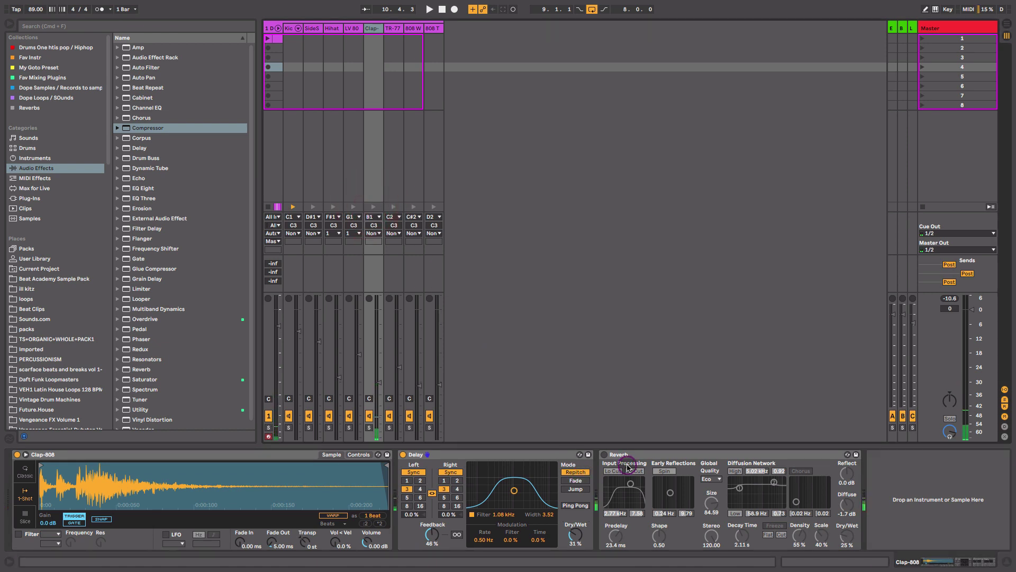
- Enable the Reverb on the Clap-808 chain and audition the clap with both effects
{"action": "left_click", "coordinate": [605, 456]}
{"action": "left_click", "coordinate": [605, 455]}
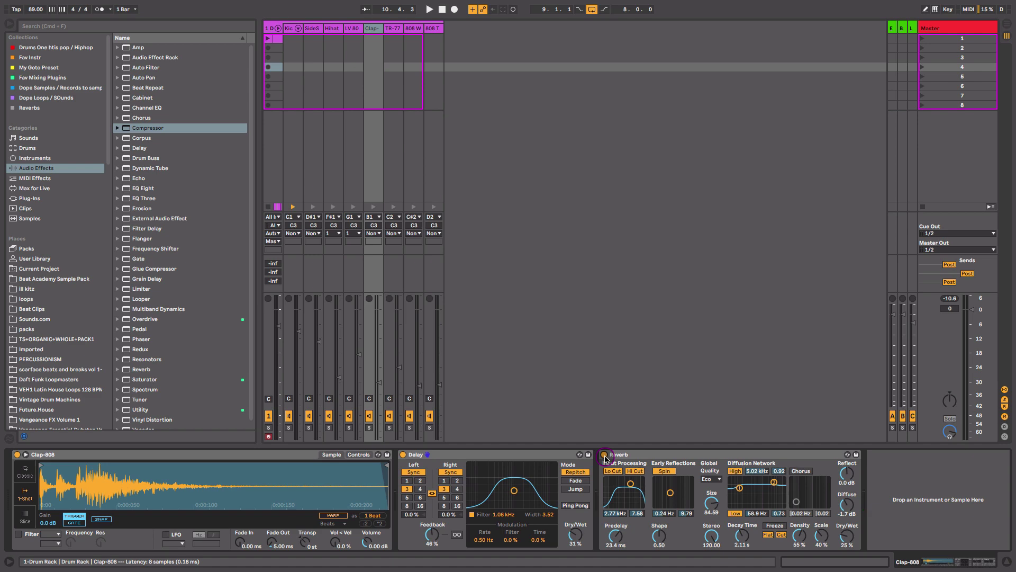
{"action": "left_click", "coordinate": [373, 207]}
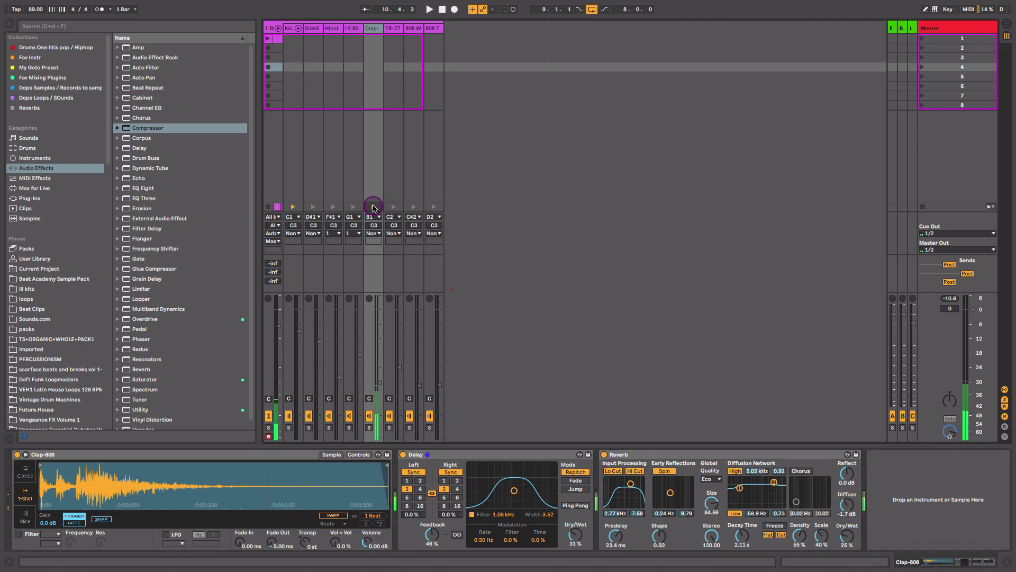
{"action": "left_click", "coordinate": [318, 204]}
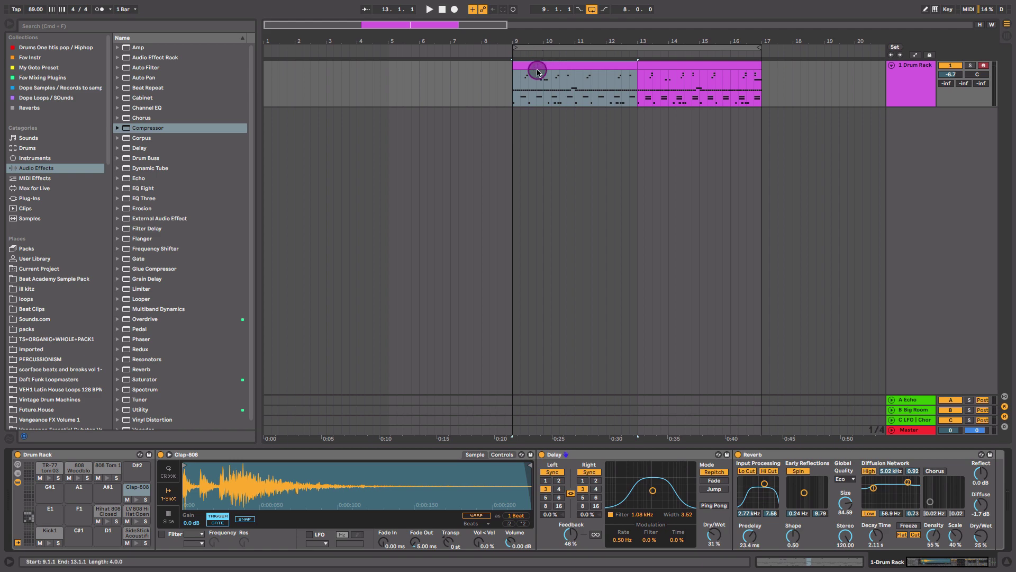
- Open the first drum clip in the arrangement and add a Drum Buss after the Drum Rack
{"action": "double_click", "coordinate": [537, 65]}
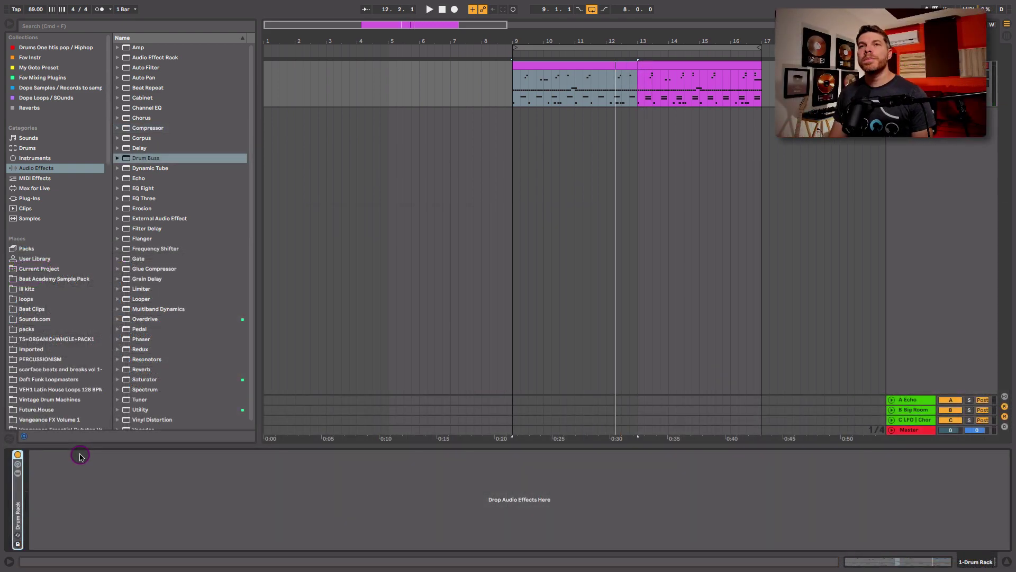
{"action": "left_click", "coordinate": [135, 158]}
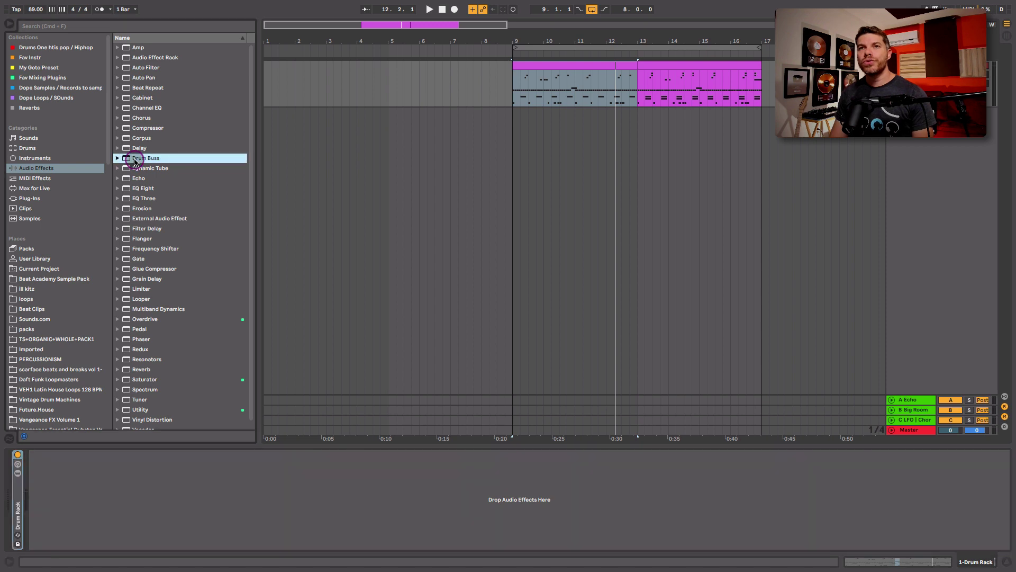
{"action": "left_click_drag", "start_coordinate": [135, 159], "coordinate": [134, 541]}
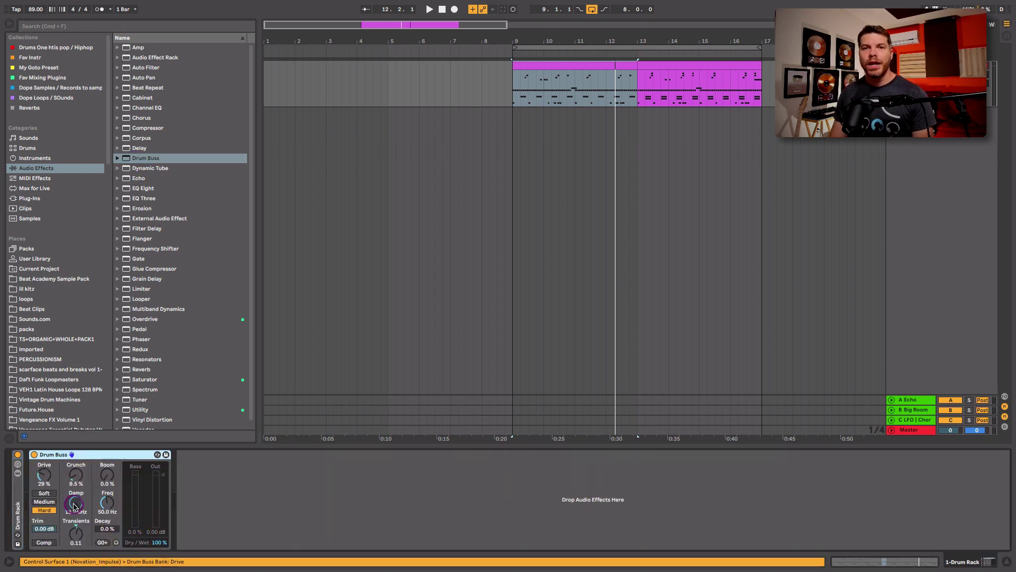
- Set the Drum Buss to Soft distortion with 40 % Drive and 47 % Crunch
{"action": "left_click", "coordinate": [44, 477]}
{"action": "left_click_drag", "start_coordinate": [43, 478], "coordinate": [44, 467]}
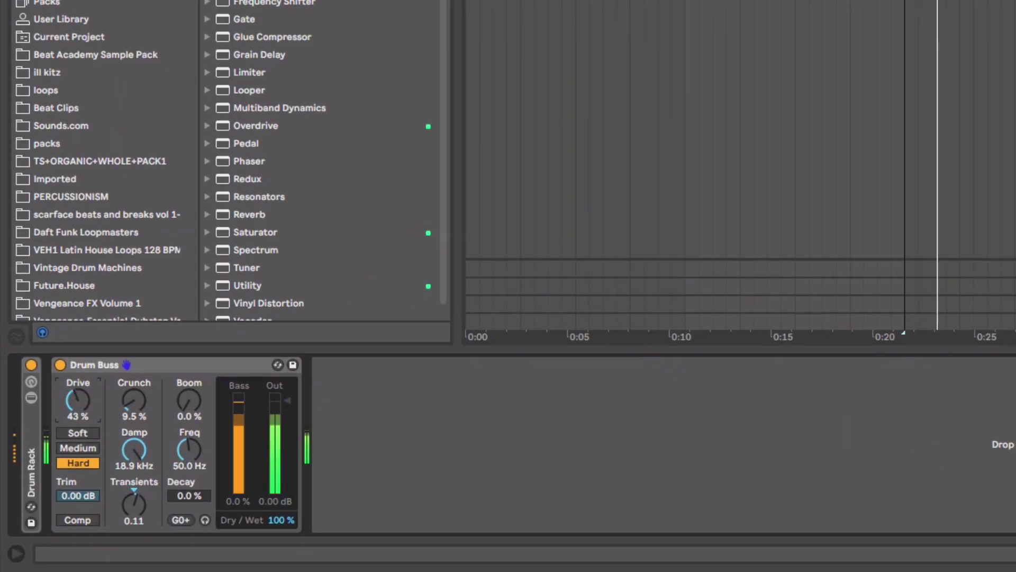
{"action": "left_click_drag", "start_coordinate": [78, 401], "coordinate": [139, 398]}
{"action": "left_click", "coordinate": [79, 433]}
- Set the Drum Buss Boom to 39 % at 51.5 Hz, with 15 % Decay and 94 % Dry/Wet
{"action": "left_click", "coordinate": [192, 449]}
{"action": "left_click_drag", "start_coordinate": [195, 449], "coordinate": [195, 448]}
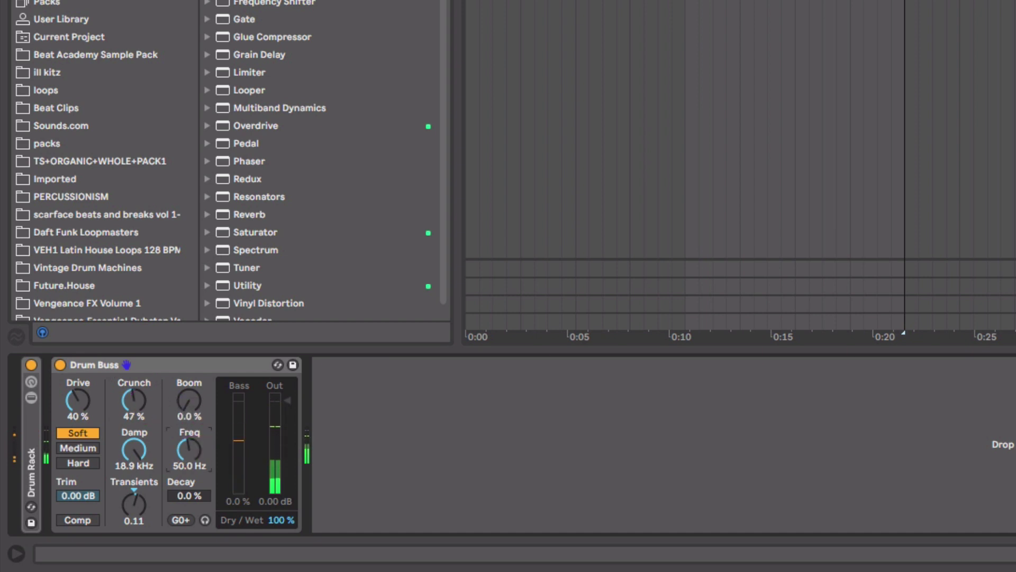
{"action": "mouse_move", "coordinate": [189, 401]}
{"action": "left_mouse_down"}
{"action": "mouse_move", "coordinate": [189, 379]}
{"action": "mouse_move", "coordinate": [191, 411]}
{"action": "left_mouse_up"}
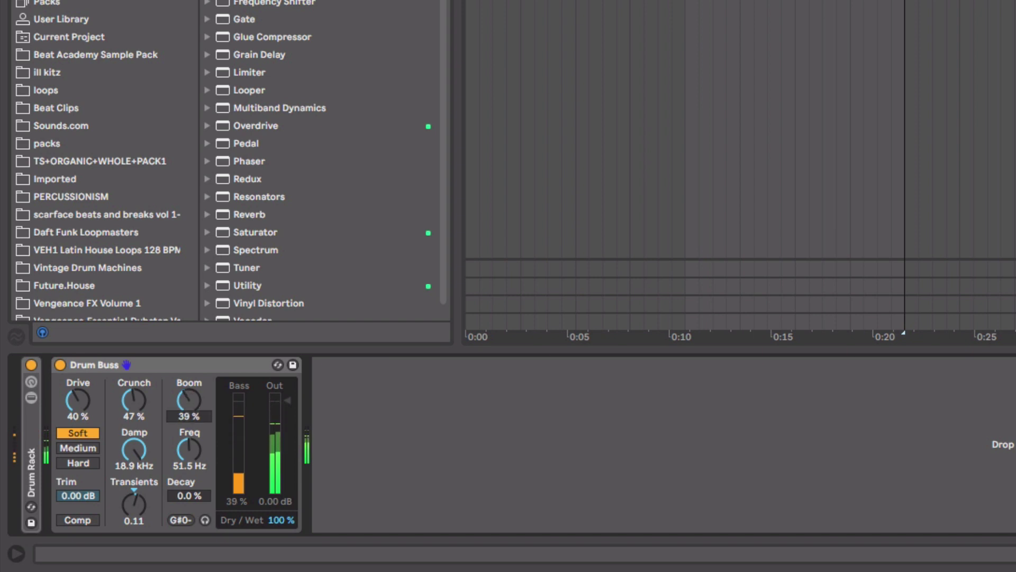
{"action": "left_click_drag", "start_coordinate": [278, 521], "coordinate": [265, 526]}
{"action": "left_click_drag", "start_coordinate": [185, 495], "coordinate": [185, 479]}
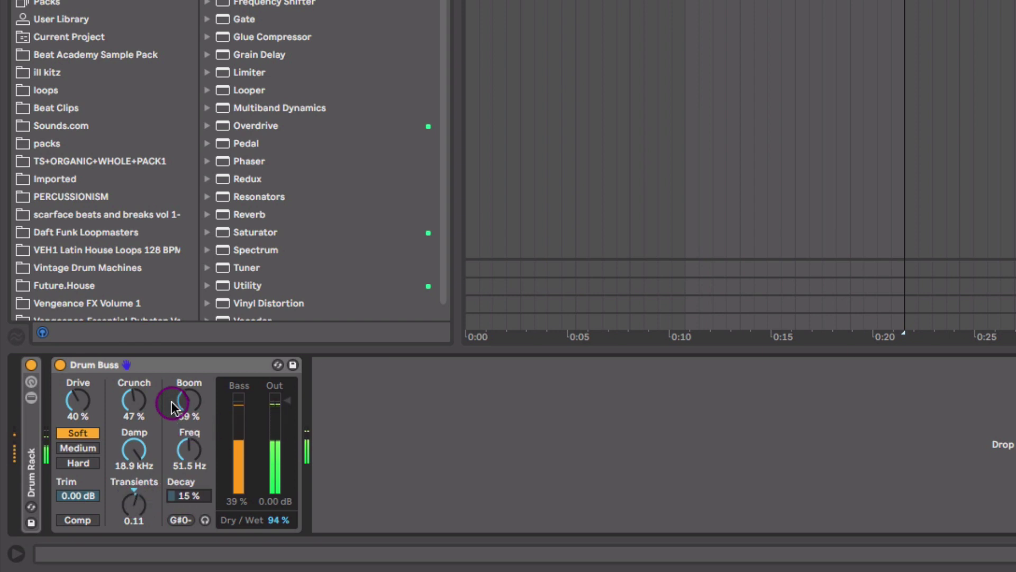
- Lower the Drum Buss Damp to 9.62 kHz and compare the drums with the device bypassed and active
{"action": "mouse_move", "coordinate": [130, 453]}
{"action": "left_mouse_down"}
{"action": "mouse_move", "coordinate": [129, 466]}
{"action": "mouse_move", "coordinate": [132, 454]}
{"action": "left_mouse_up"}
{"action": "left_click", "coordinate": [60, 365]}
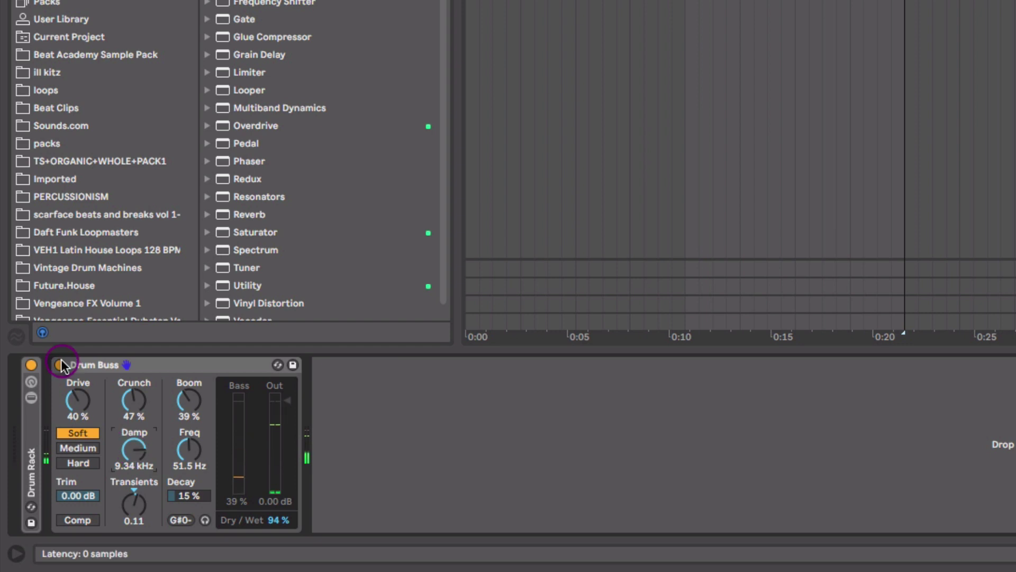
{"action": "left_click", "coordinate": [60, 365]}
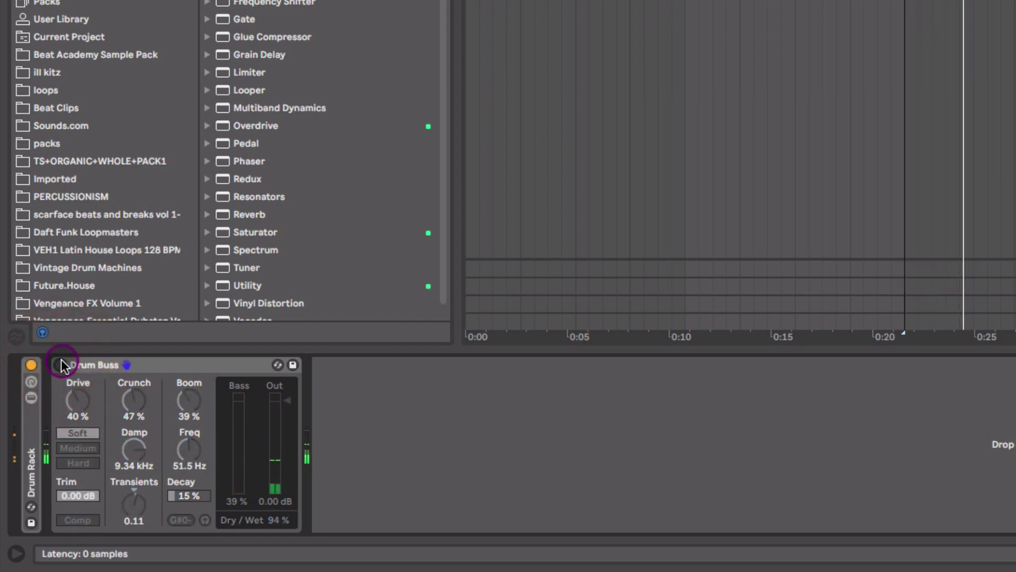
{"action": "left_click", "coordinate": [60, 364]}
{"action": "left_click_drag", "start_coordinate": [136, 457], "coordinate": [135, 455]}
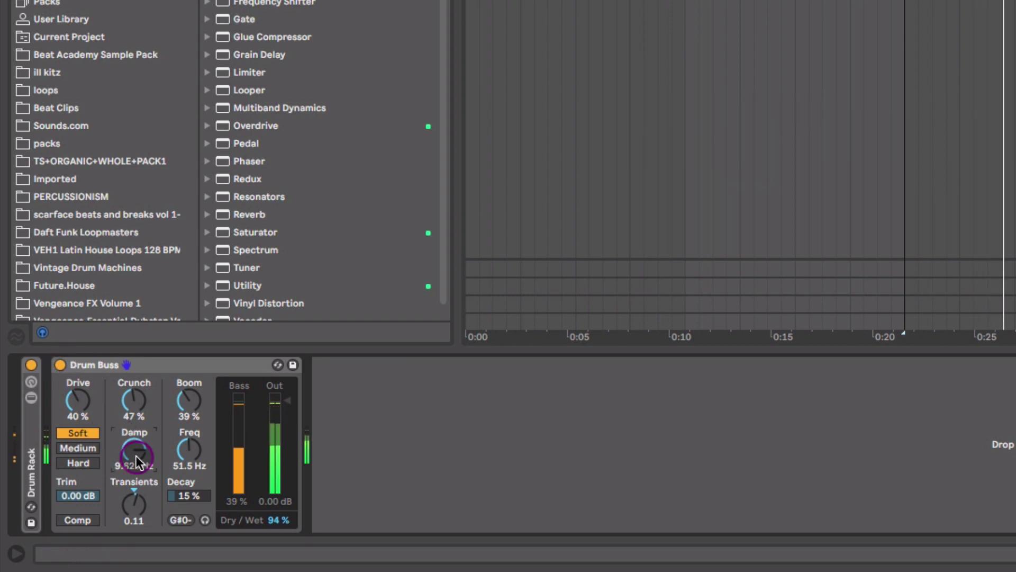
- Set the Drum Buss Damp to 11.8 kHz and its Boom amount to 40 %
{"action": "left_click", "coordinate": [84, 418]}
{"action": "left_click_drag", "start_coordinate": [85, 418], "coordinate": [78, 402]}
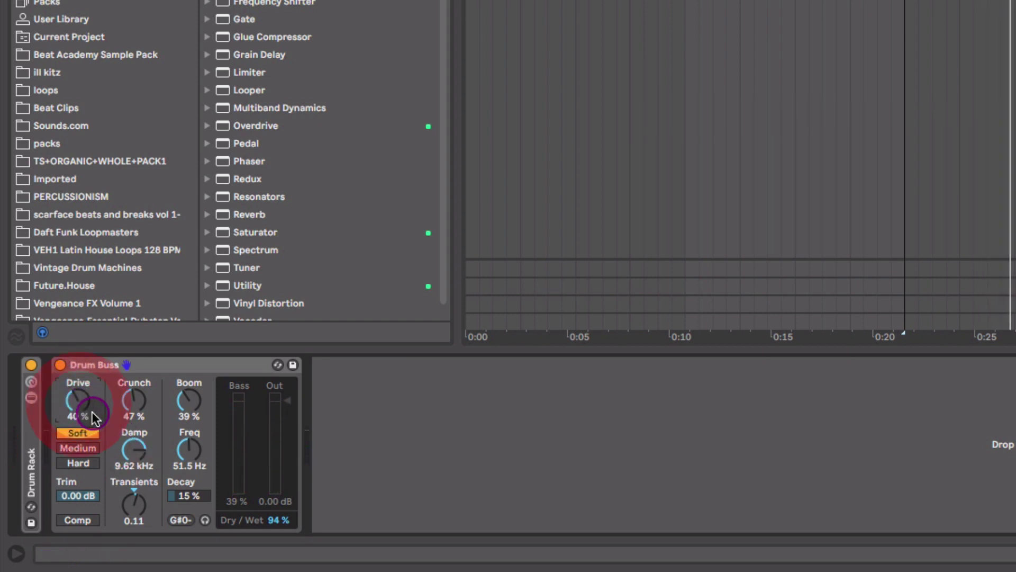
{"action": "left_click", "coordinate": [152, 403]}
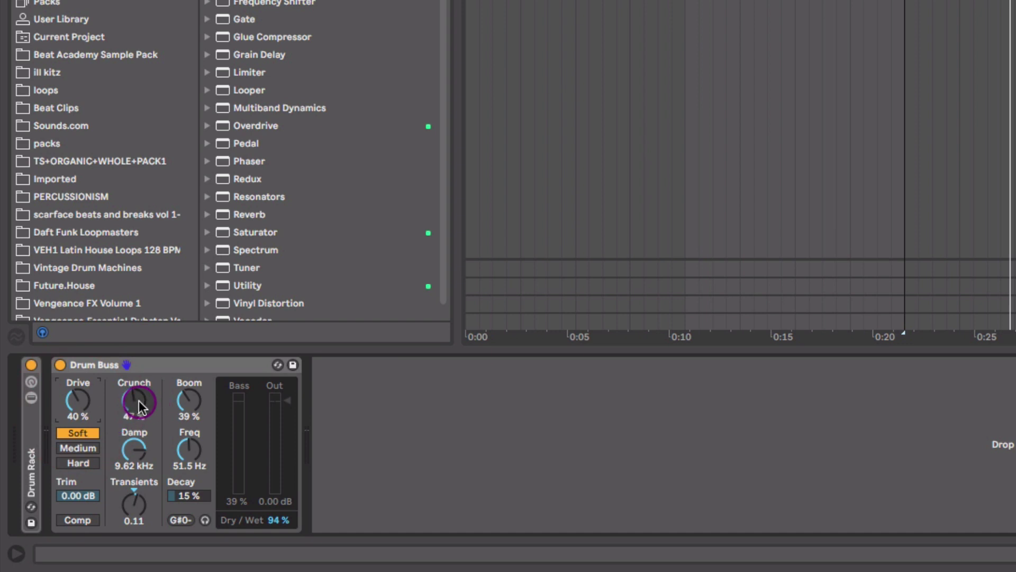
{"action": "left_click", "coordinate": [140, 453]}
{"action": "left_click_drag", "start_coordinate": [136, 452], "coordinate": [136, 426]}
{"action": "left_click_drag", "start_coordinate": [138, 453], "coordinate": [137, 462]}
{"action": "left_click", "coordinate": [139, 459]}
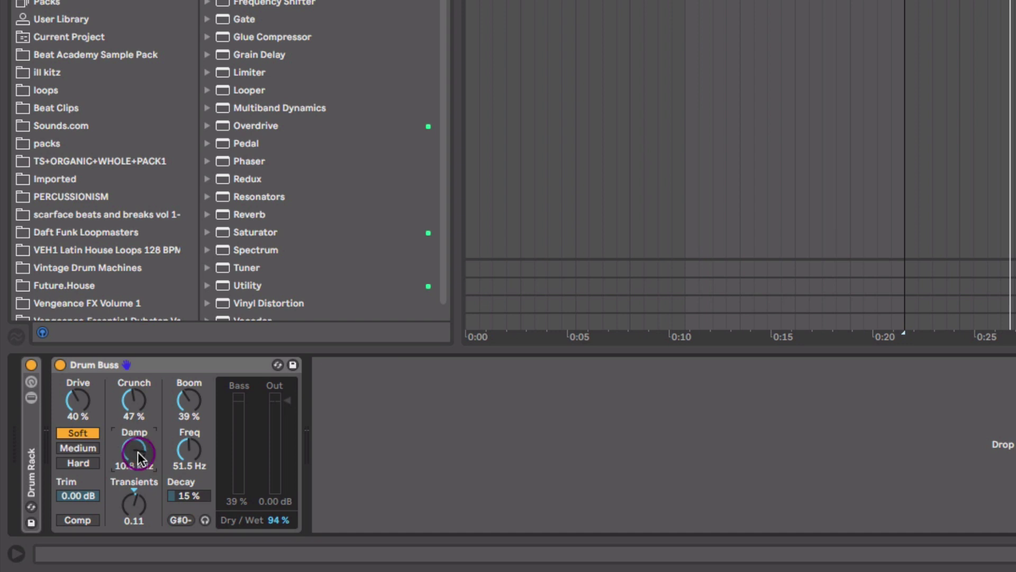
{"action": "left_click_drag", "start_coordinate": [139, 458], "coordinate": [138, 454]}
{"action": "left_click", "coordinate": [195, 402]}
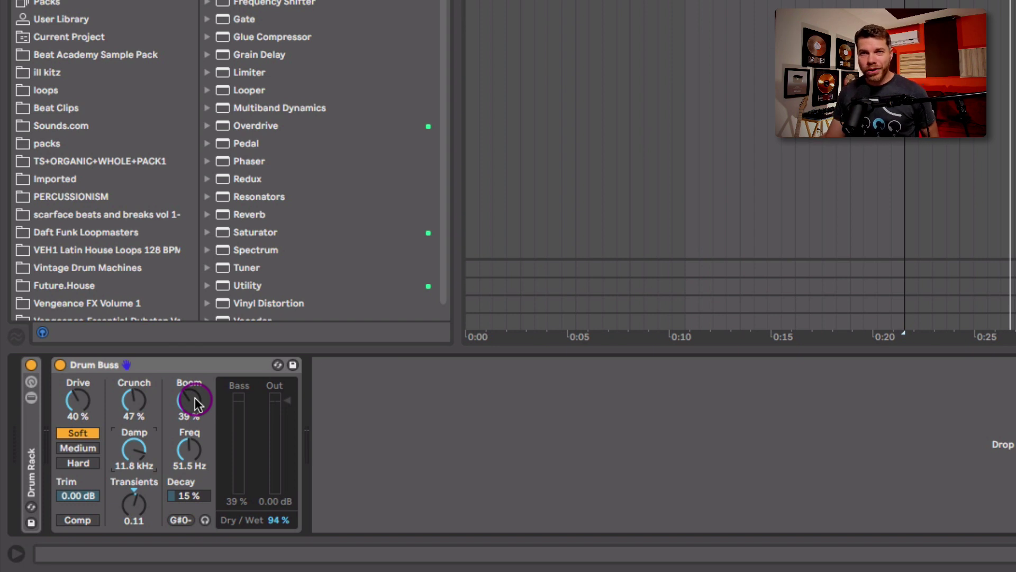
{"action": "left_click_drag", "start_coordinate": [197, 405], "coordinate": [196, 409]}
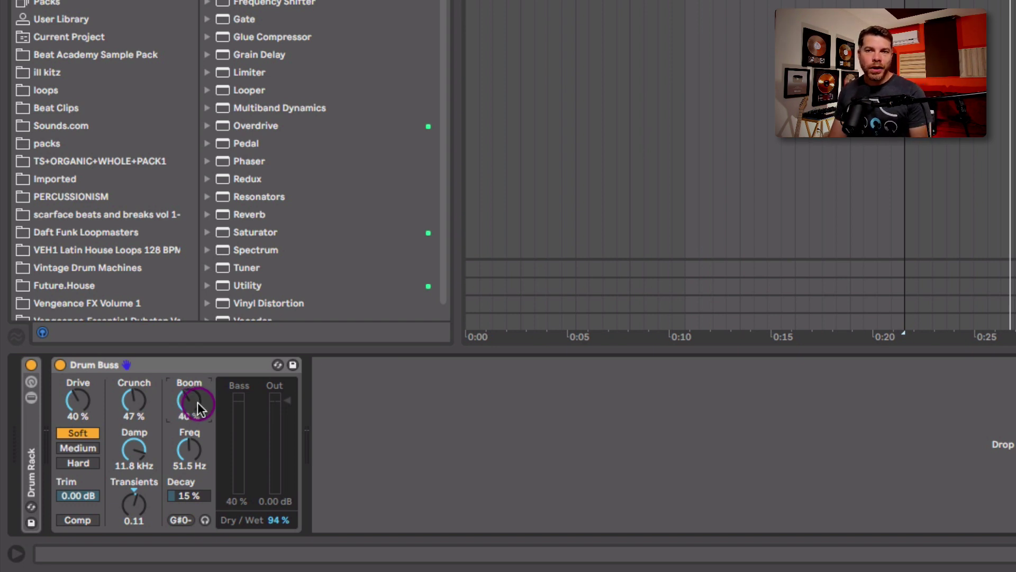
{"action": "left_click", "coordinate": [194, 496]}
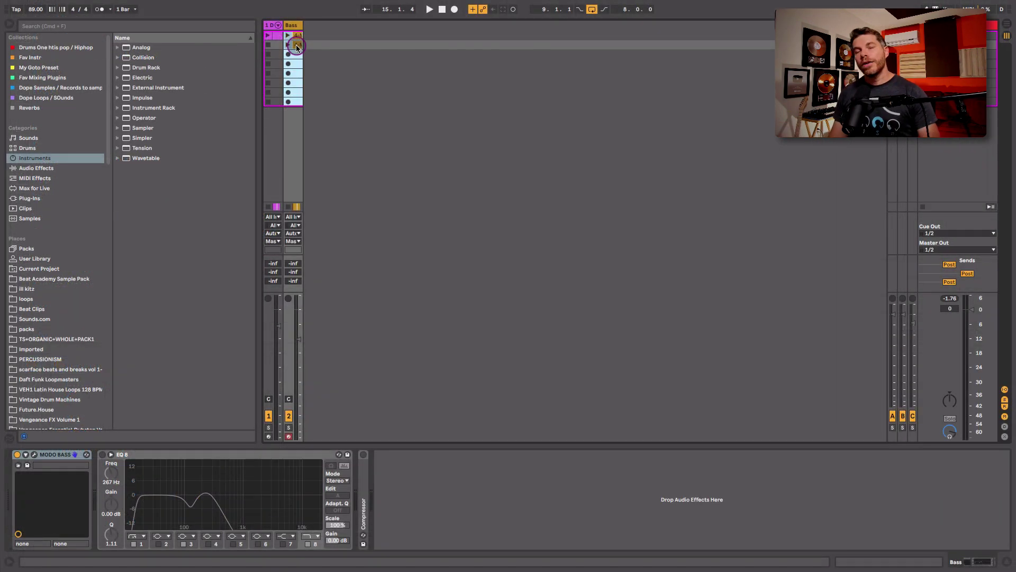
- Open the MODO BASS plug-in on the Bass track, review its model and play style settings, and close it
{"action": "left_click_drag", "start_coordinate": [296, 47], "coordinate": [296, 46]}
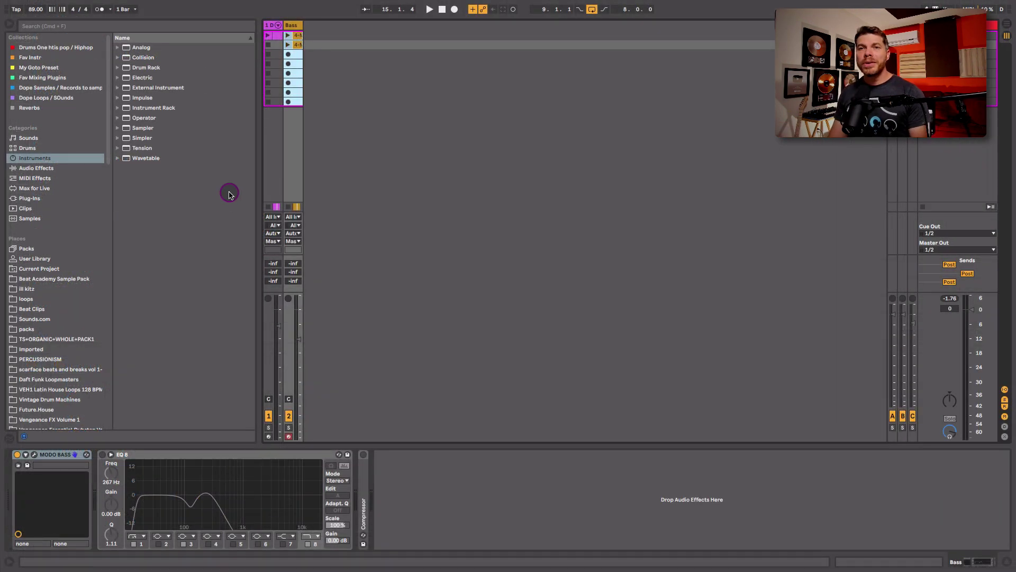
{"action": "left_click", "coordinate": [34, 454]}
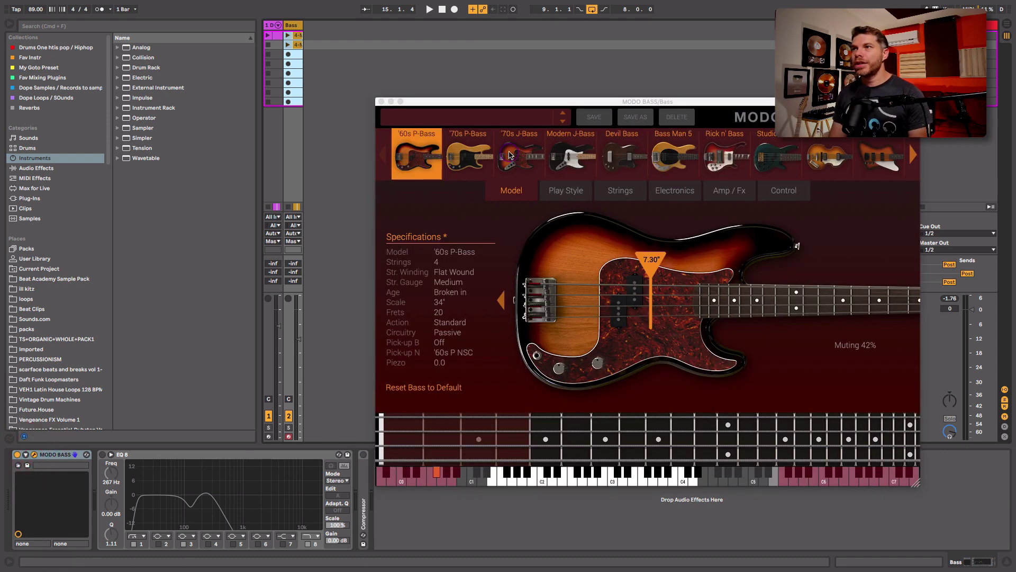
{"action": "left_click", "coordinate": [572, 191]}
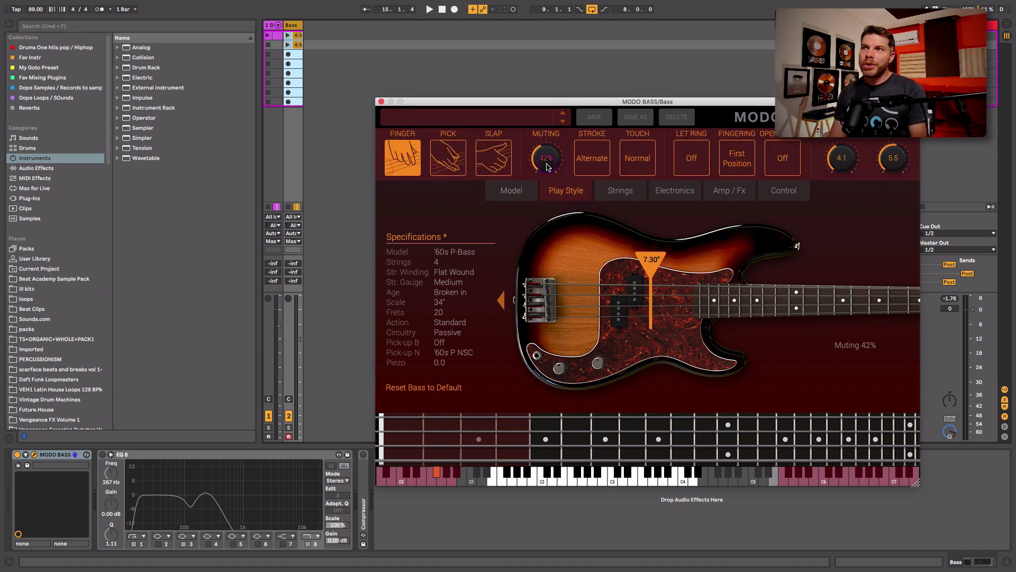
{"action": "left_click", "coordinate": [381, 101]}
- Play the loop in the arrangement and open the first bass clip in an enlarged note editor
{"action": "key", "text": "Tab"}
{"action": "key", "text": "space"}
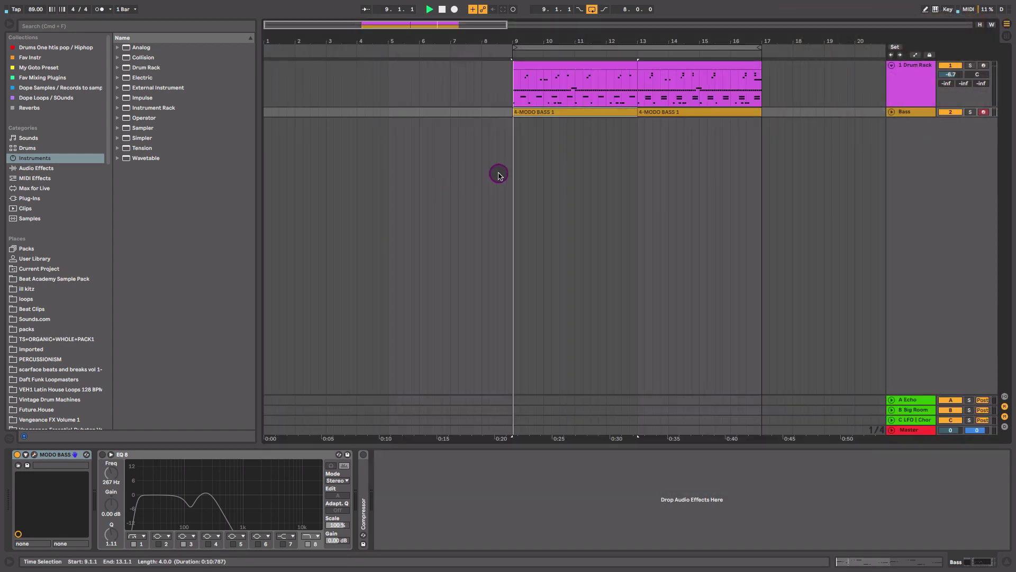
{"action": "left_click", "coordinate": [608, 112]}
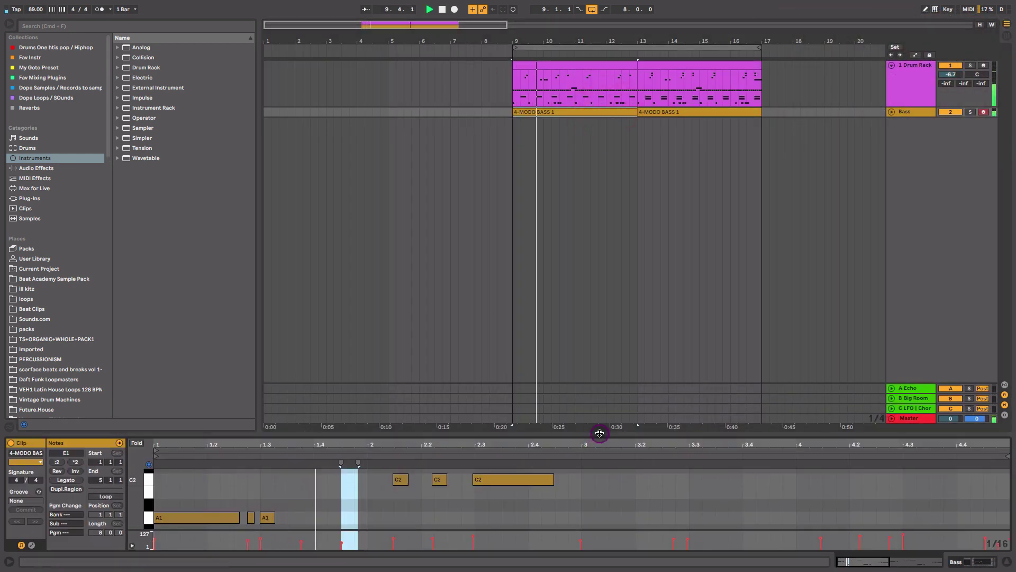
{"action": "left_click_drag", "start_coordinate": [599, 432], "coordinate": [624, 209]}
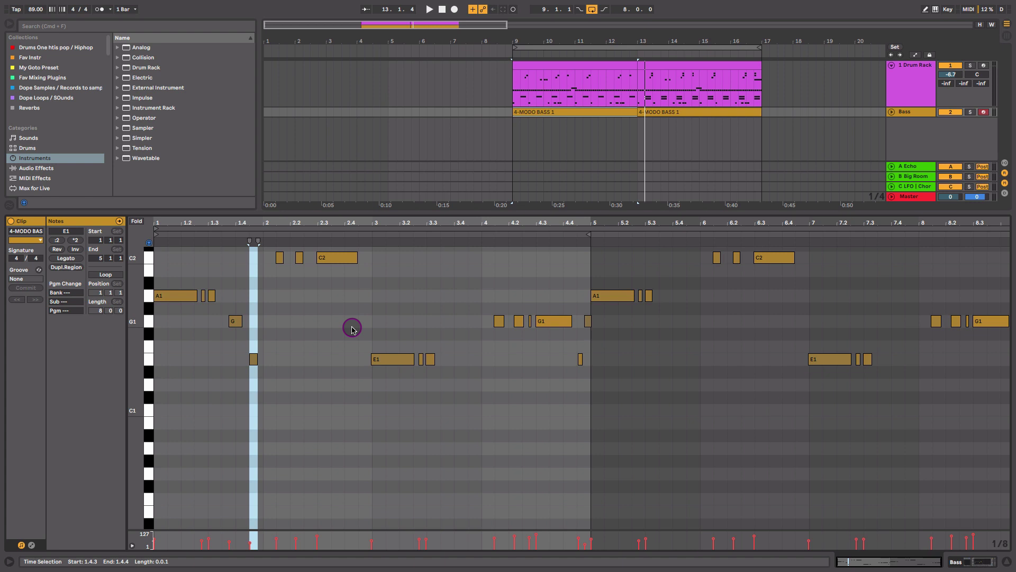
- Examine how the A1 and C2 notes in the bass clip's first two bars sit against the grid
{"action": "left_click_drag", "start_coordinate": [219, 222], "coordinate": [220, 249]}
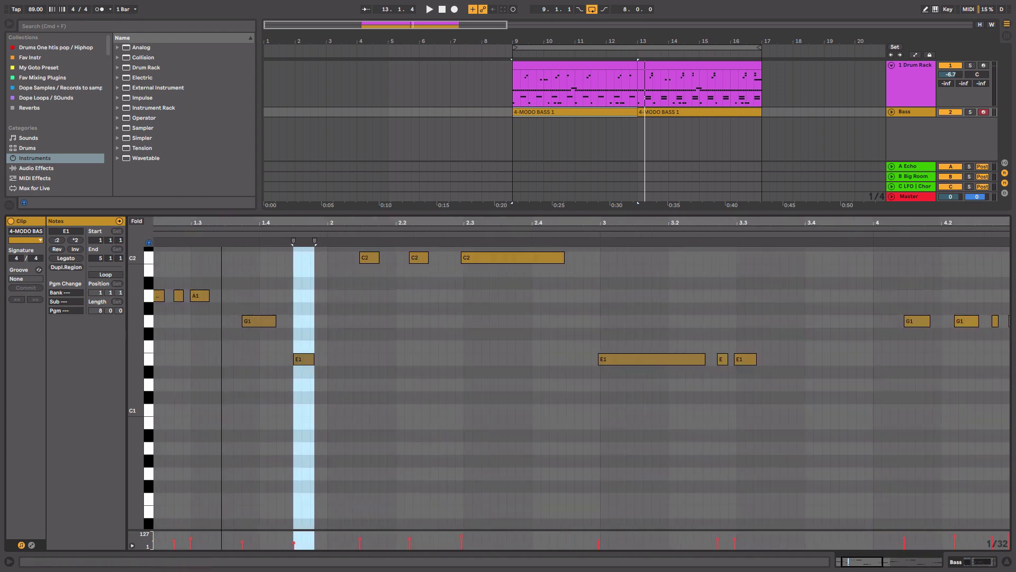
{"action": "left_click_drag", "start_coordinate": [461, 221], "coordinate": [545, 246]}
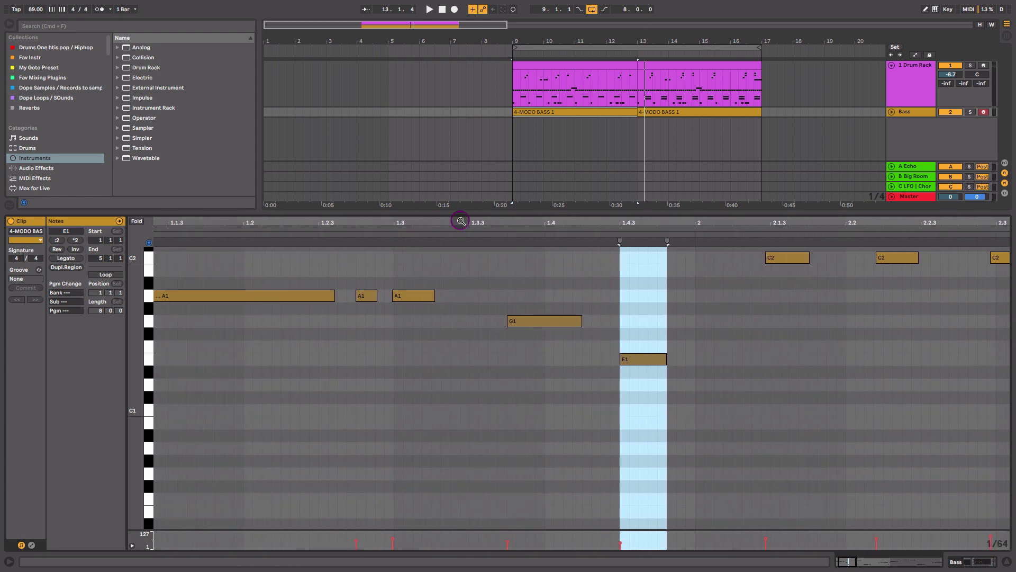
{"action": "left_click_drag", "start_coordinate": [398, 212], "coordinate": [398, 220]}
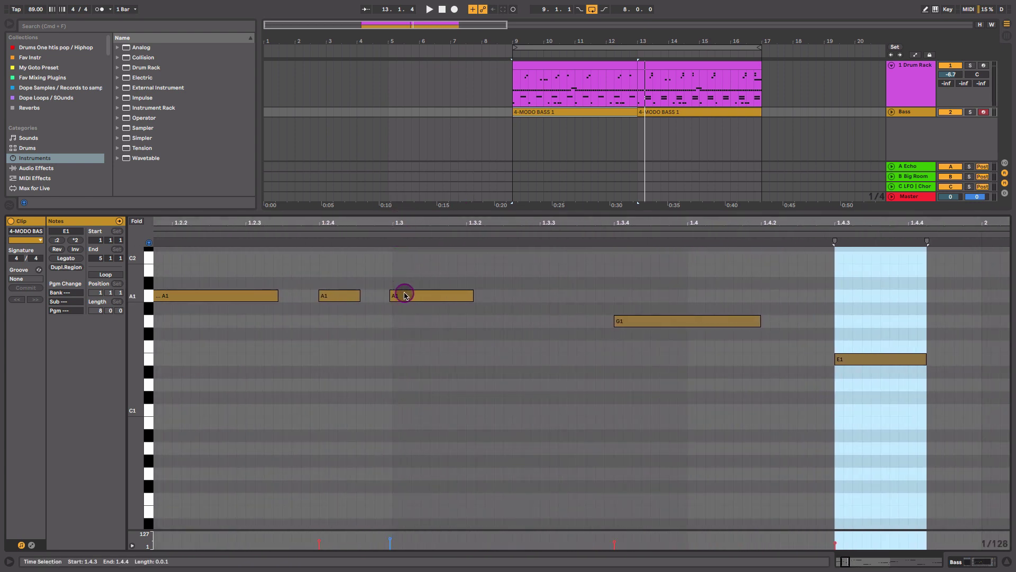
{"action": "left_click", "coordinate": [405, 295]}
{"action": "left_click", "coordinate": [322, 296]}
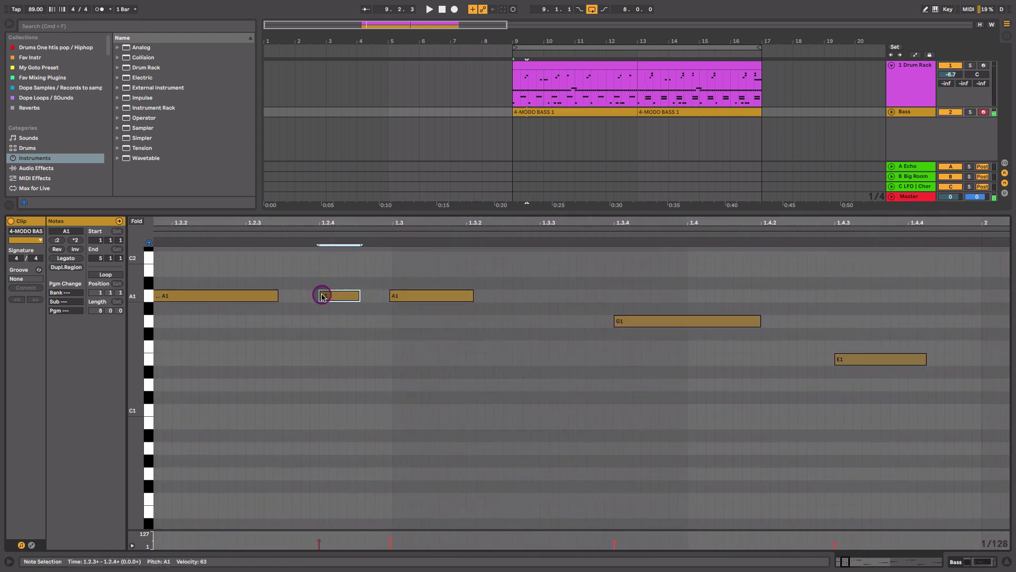
{"action": "left_click_drag", "start_coordinate": [866, 331], "coordinate": [694, 337]}
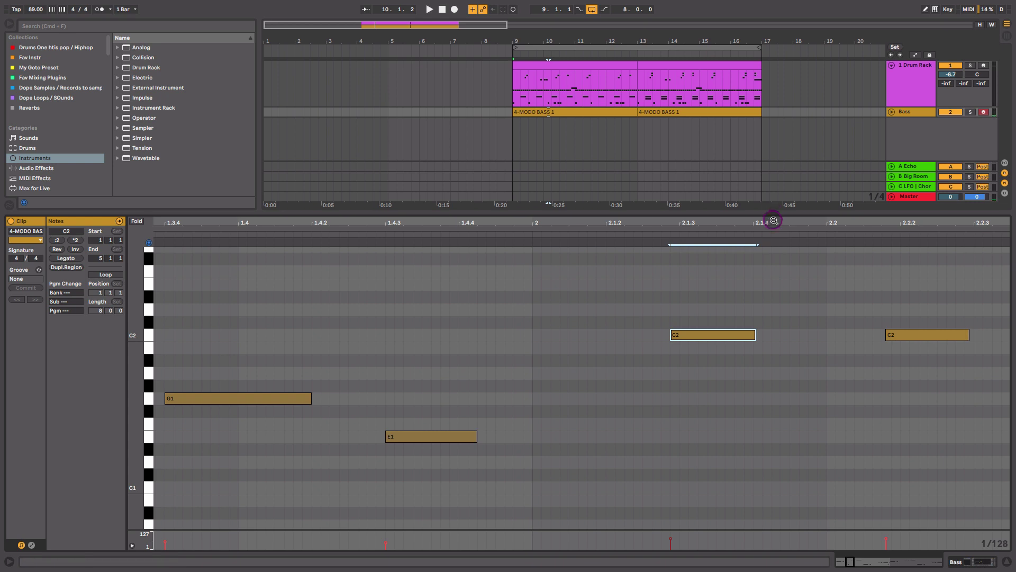
{"action": "left_click_drag", "start_coordinate": [773, 220], "coordinate": [775, 222]}
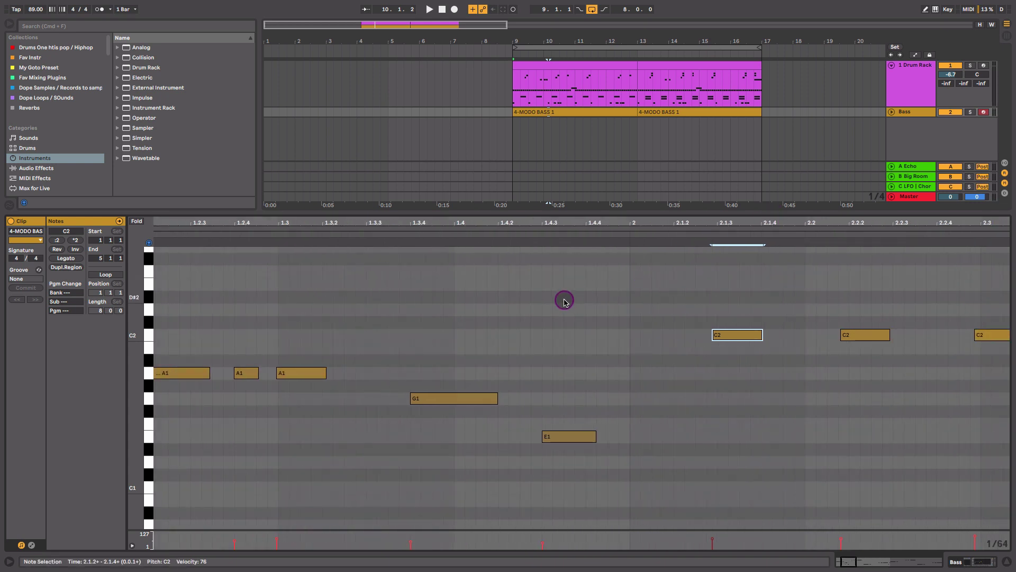
- Try out a short G#1 note slightly after the start of bar 2 and remove it
{"action": "left_click", "coordinate": [640, 390]}
{"action": "double_click", "coordinate": [639, 389]}
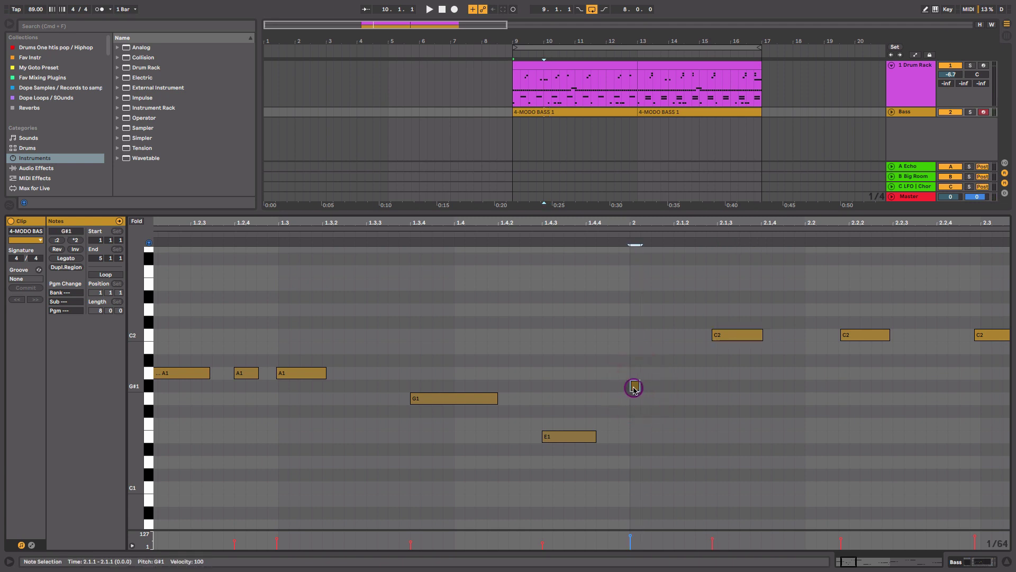
{"action": "left_click", "coordinate": [636, 388]}
{"action": "left_click_drag", "start_coordinate": [637, 389], "coordinate": [640, 389]}
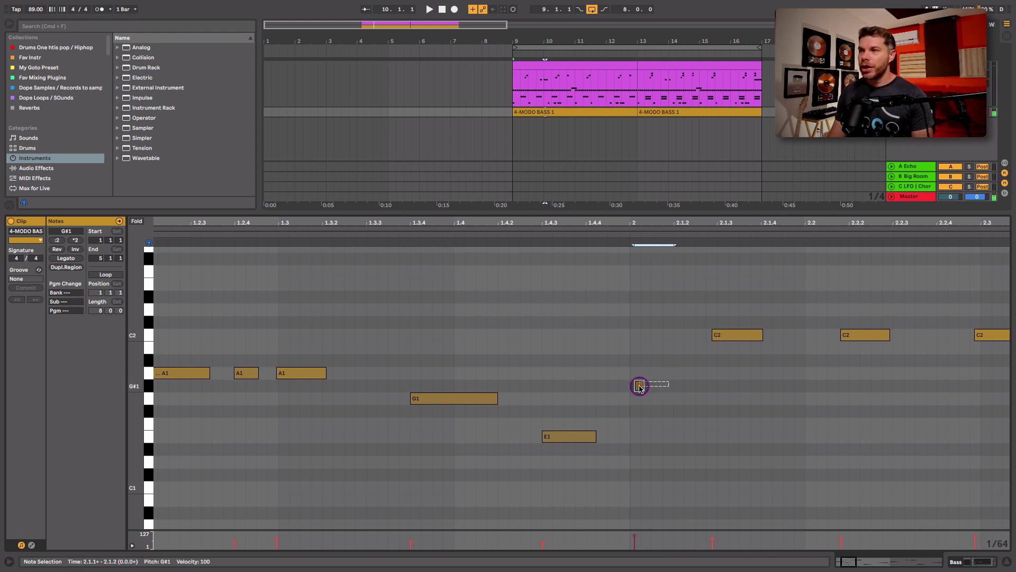
{"action": "double_click", "coordinate": [640, 386]}
- Solo the Bass track during playback and raise its EQ Eight high-cut frequency to 527 Hz
{"action": "left_click_drag", "start_coordinate": [722, 221], "coordinate": [513, 222]}
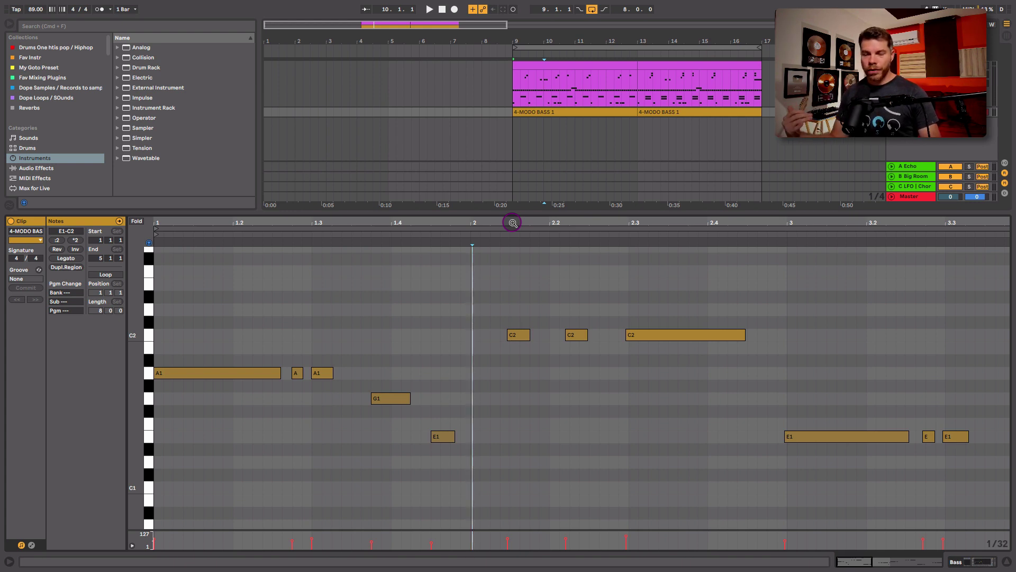
{"action": "key", "text": "shift+Tab"}
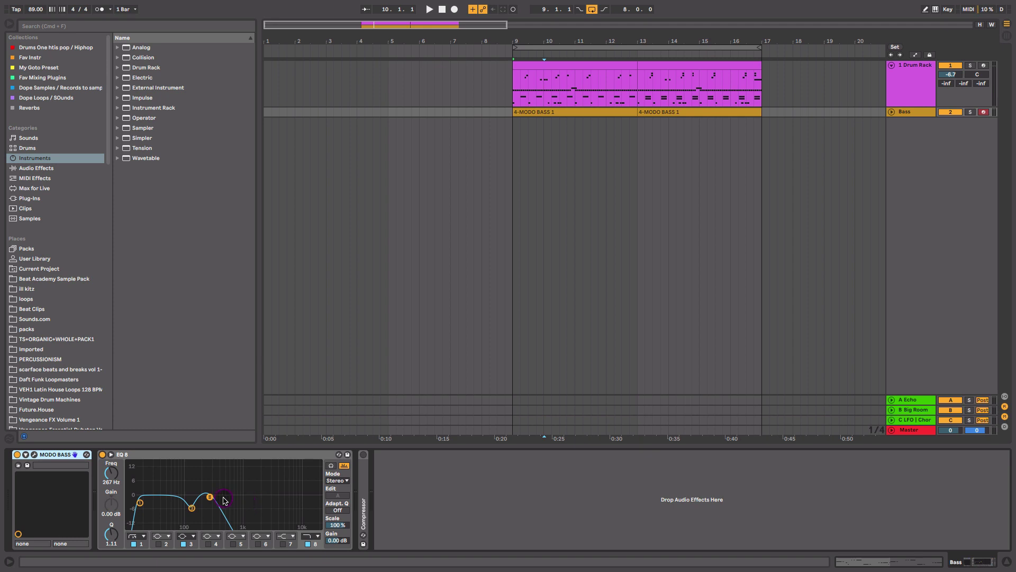
{"action": "key", "text": "space"}
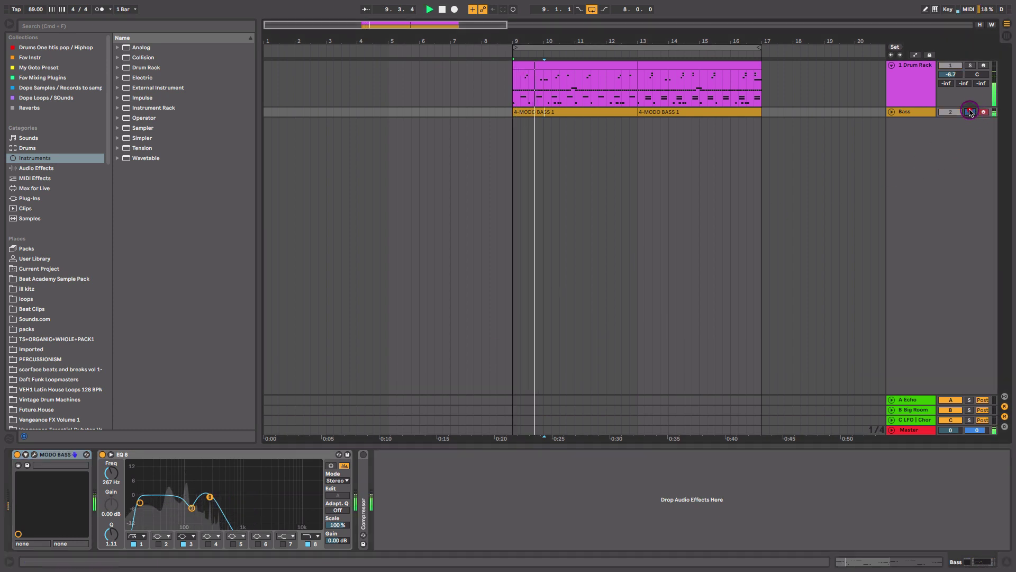
{"action": "left_click", "coordinate": [973, 112]}
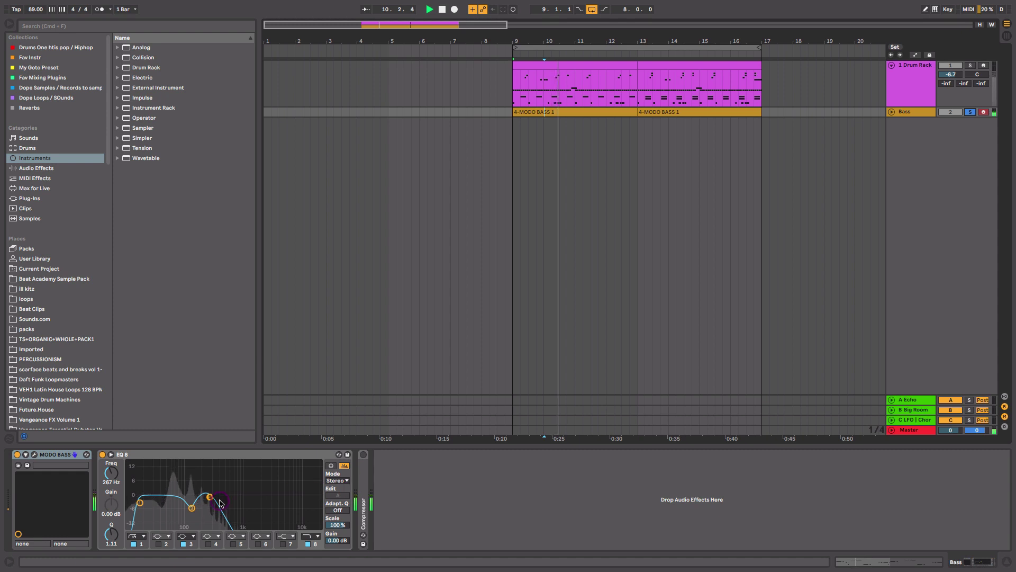
{"action": "mouse_move", "coordinate": [210, 497]}
{"action": "left_mouse_down"}
{"action": "mouse_move", "coordinate": [288, 500]}
{"action": "mouse_move", "coordinate": [226, 500]}
{"action": "left_mouse_up"}
{"action": "key", "text": "space"}
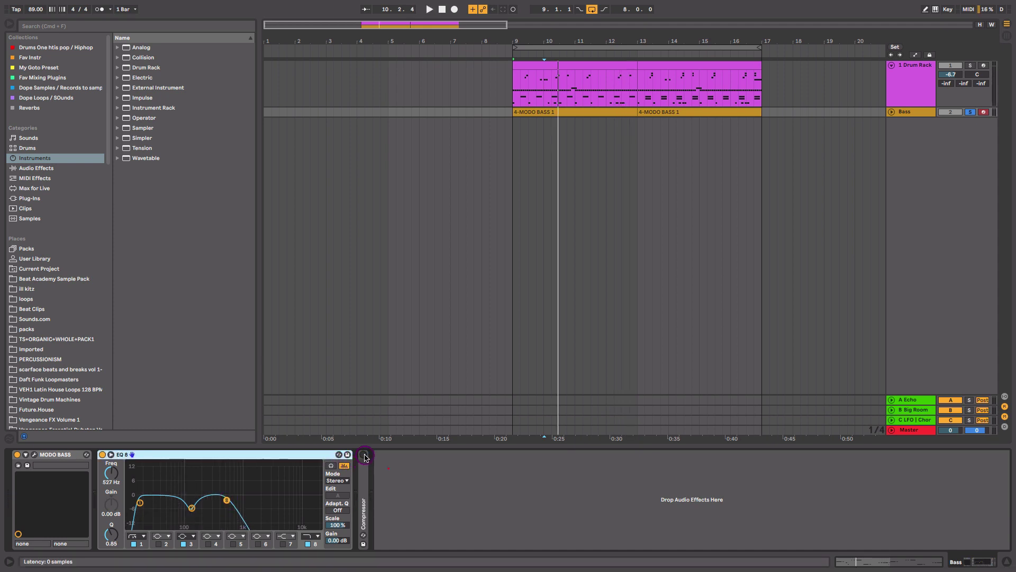
- Expand the bass Compressor and adjust its threshold to about -16.8 dB during soloed playback
{"action": "left_click", "coordinate": [364, 456]}
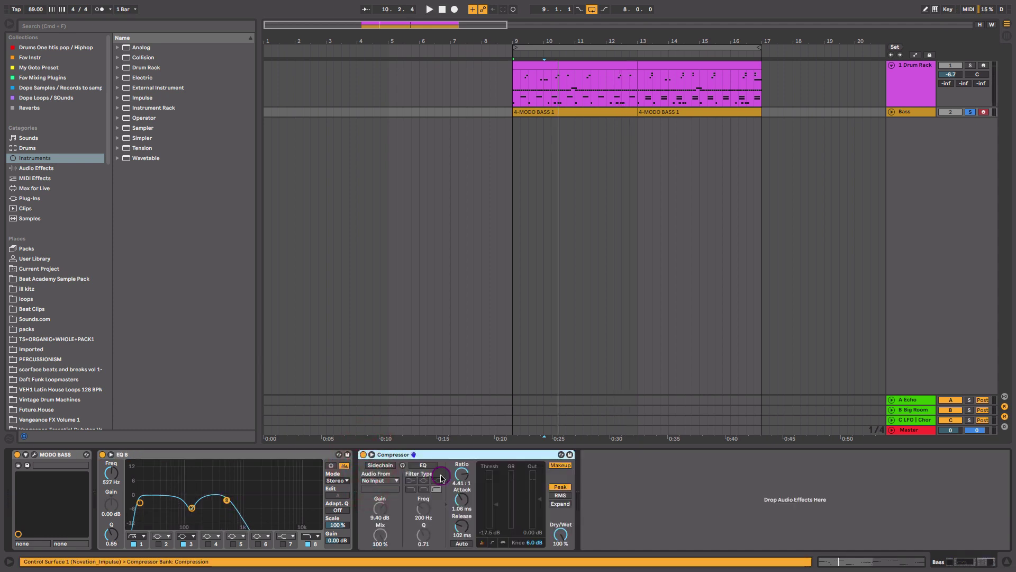
{"action": "key", "text": "space"}
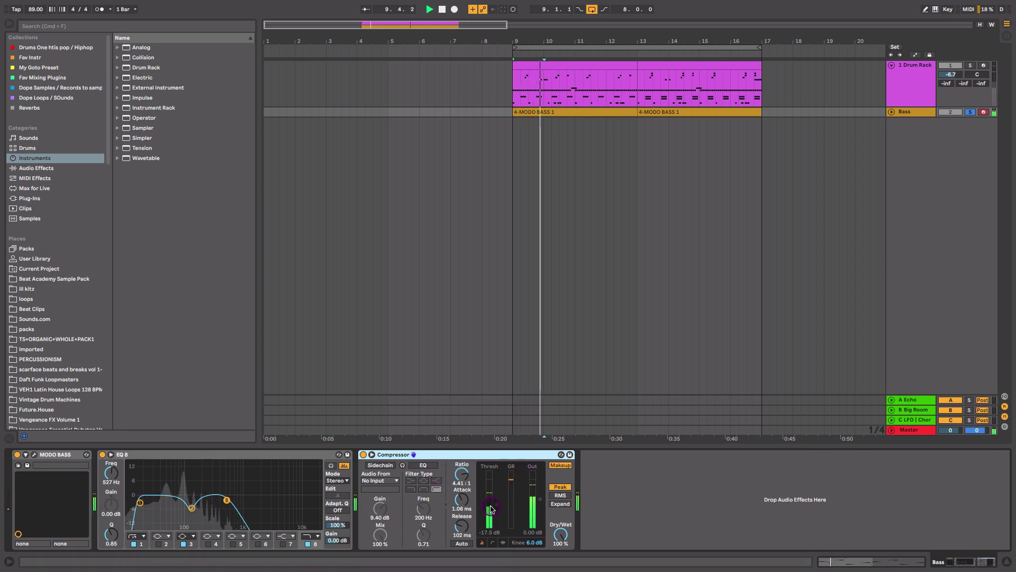
{"action": "left_click", "coordinate": [497, 505]}
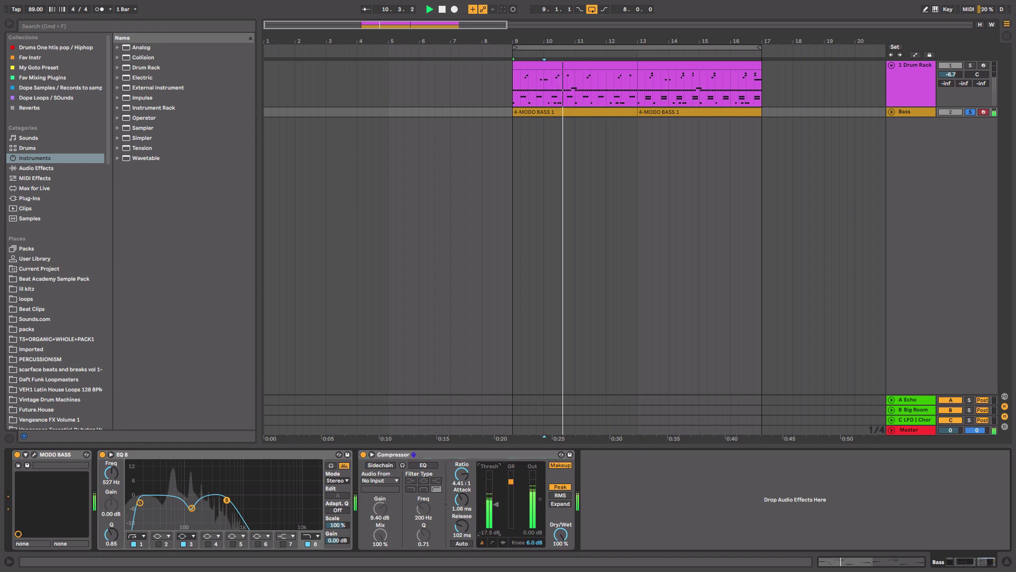
{"action": "left_click_drag", "start_coordinate": [496, 491], "coordinate": [496, 503]}
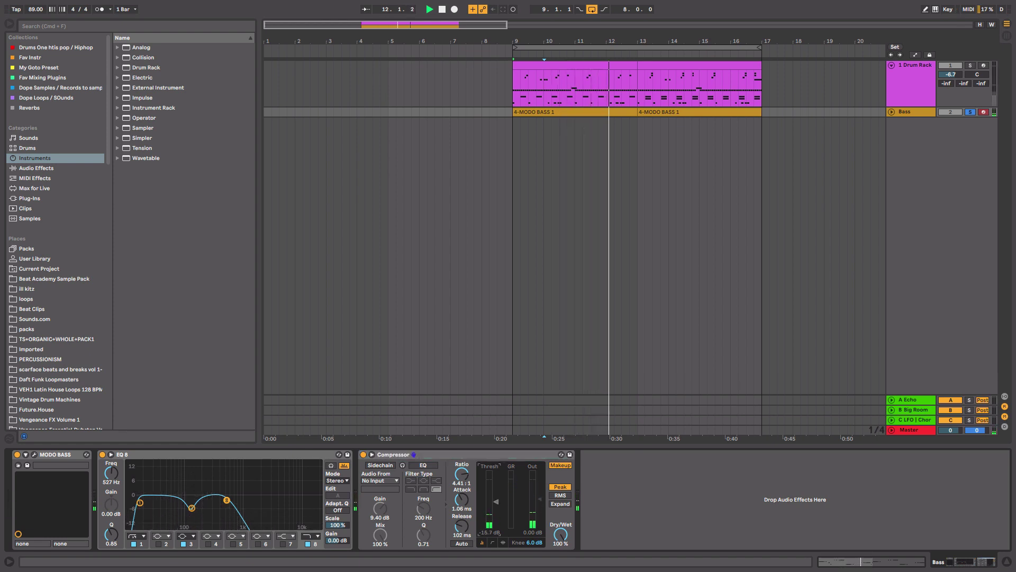
- Lower the bass EQ Eight high-cut frequency to 194 Hz with the bass unsoloed, and return to the session view
{"action": "left_click", "coordinate": [970, 112]}
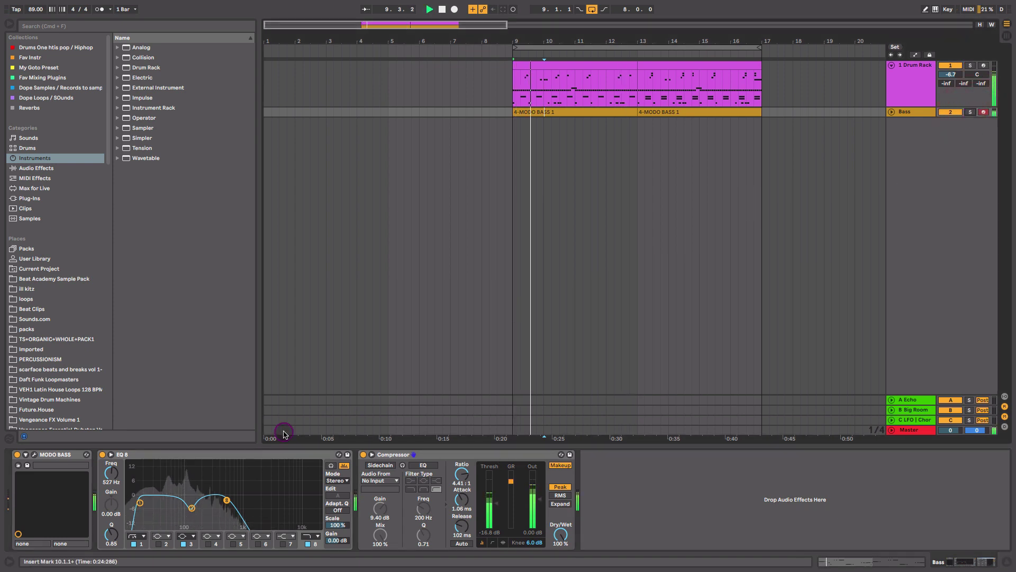
{"action": "left_click_drag", "start_coordinate": [227, 502], "coordinate": [202, 498]}
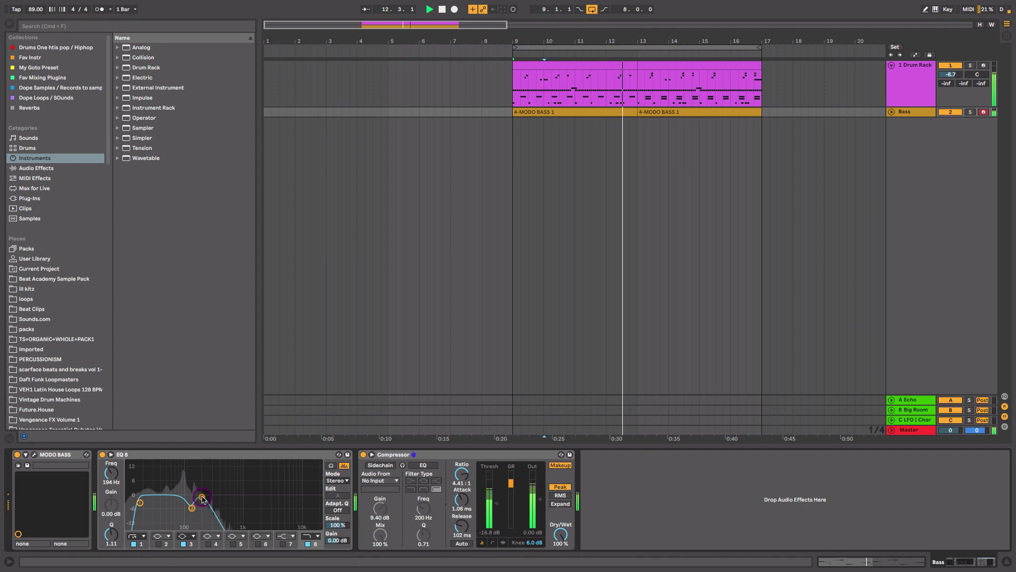
{"action": "key", "text": "Tab"}
{"action": "left_click", "coordinate": [294, 354]}
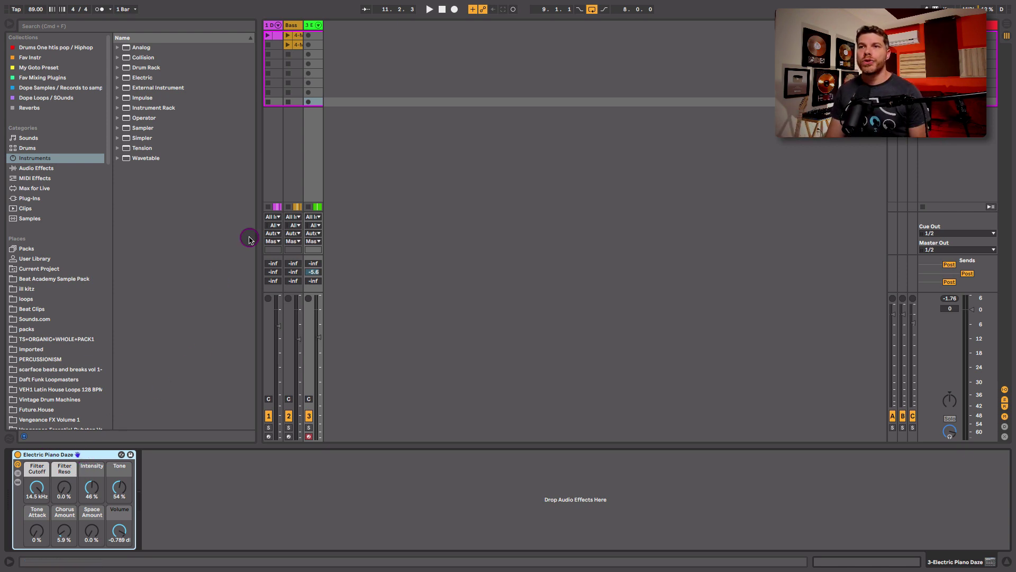
- Open the EP clip in the arrangement and solo the electric piano track during playback
{"action": "key", "text": "Tab"}
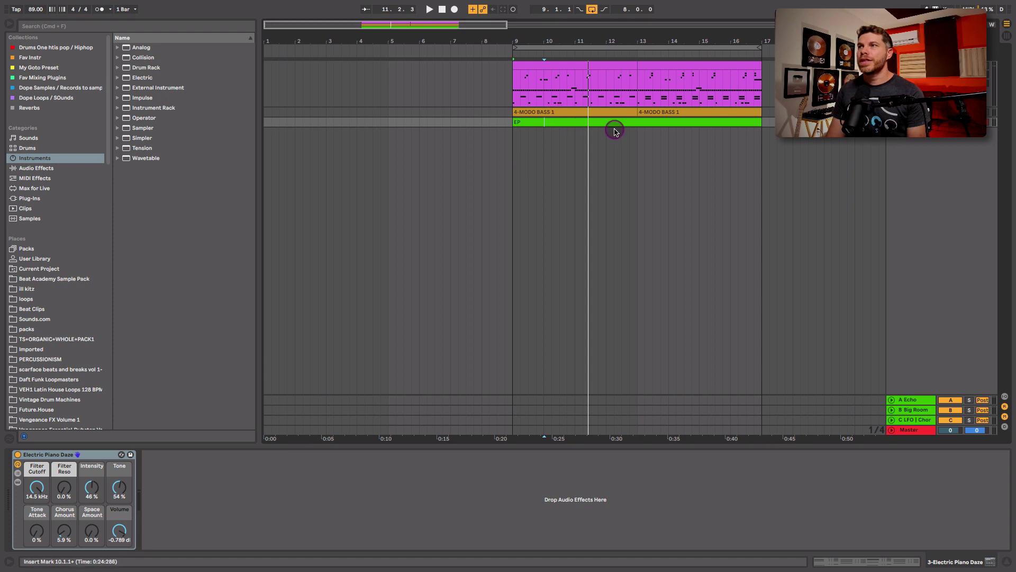
{"action": "double_click", "coordinate": [645, 123]}
{"action": "key", "text": "space"}
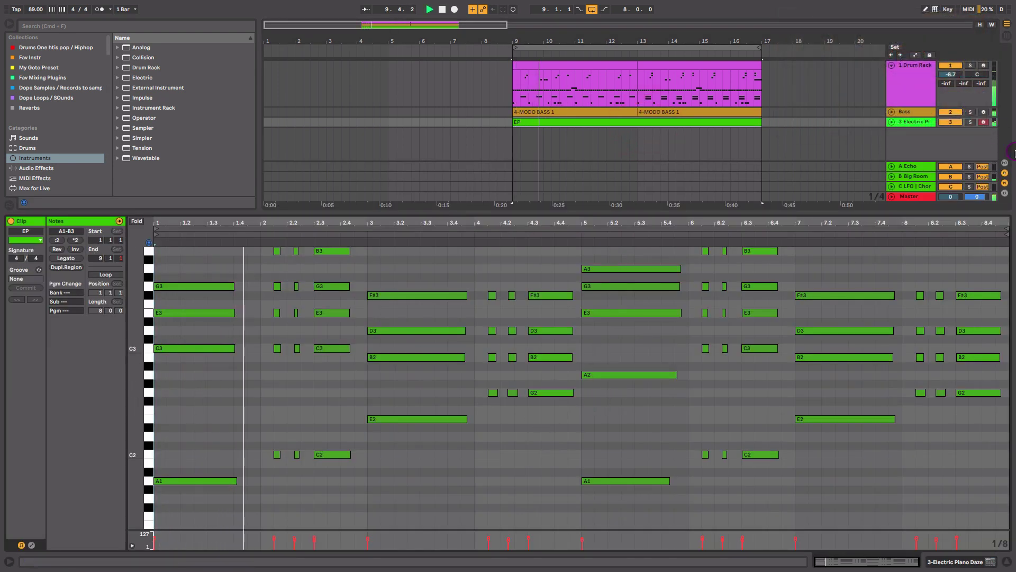
{"action": "left_click", "coordinate": [973, 122]}
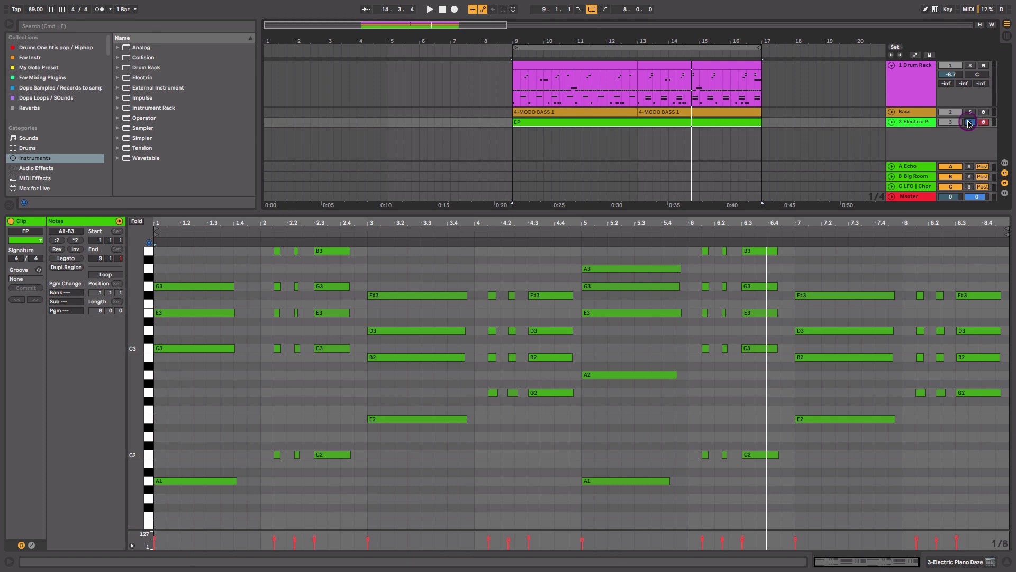
- Add a Phaser to the electric piano track and set its frequency to 3.08 kHz with 0.80 feedback
{"action": "left_click", "coordinate": [915, 123]}
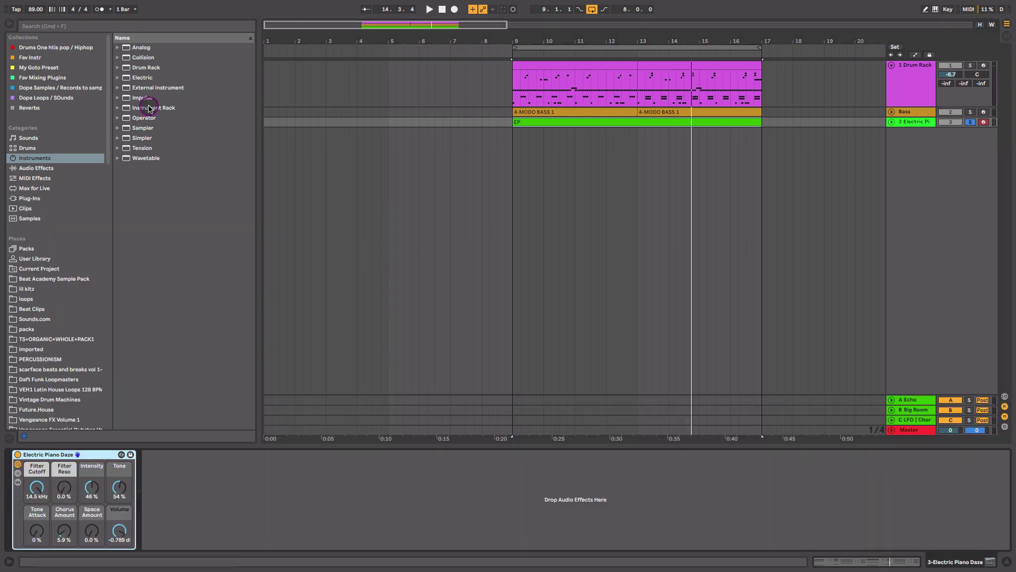
{"action": "left_click", "coordinate": [42, 168]}
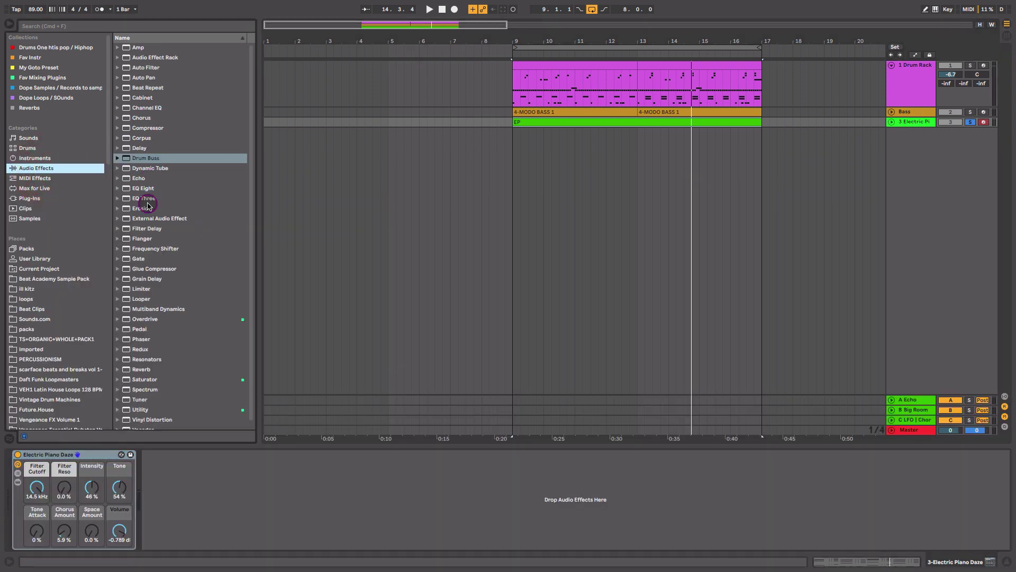
{"action": "left_click_drag", "start_coordinate": [141, 343], "coordinate": [200, 471]}
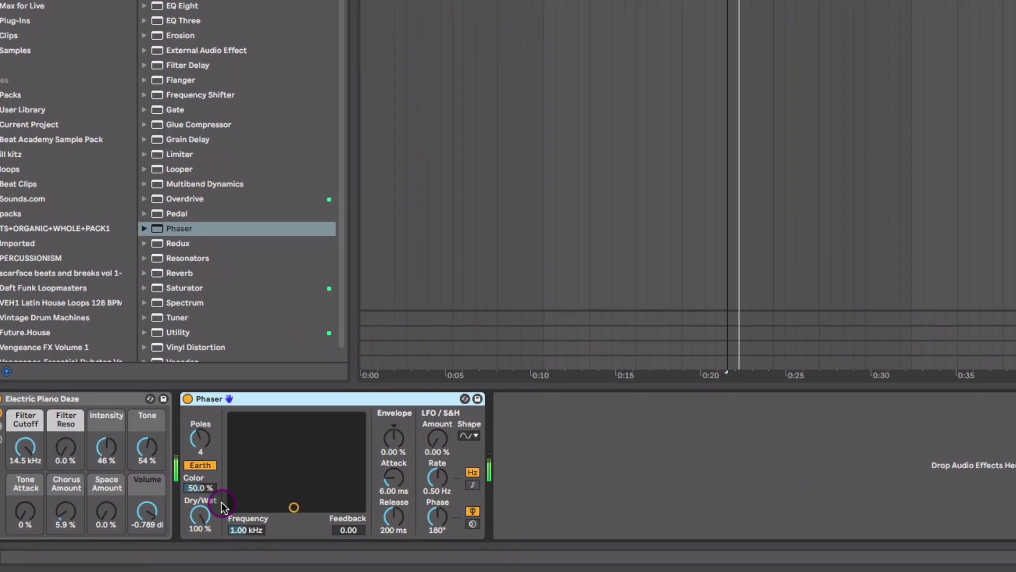
{"action": "left_click_drag", "start_coordinate": [293, 507], "coordinate": [351, 460]}
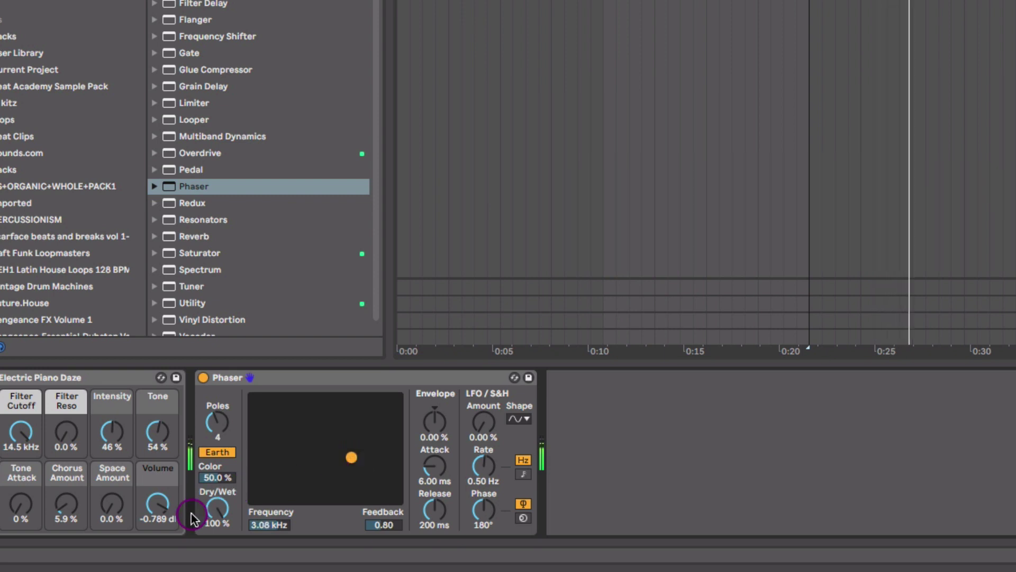
- Set the Phaser's dry/wet to 81.7% and its LFO amount to 60.3% with a tempo-synced rate of 1.5
{"action": "left_click_drag", "start_coordinate": [212, 508], "coordinate": [212, 524]}
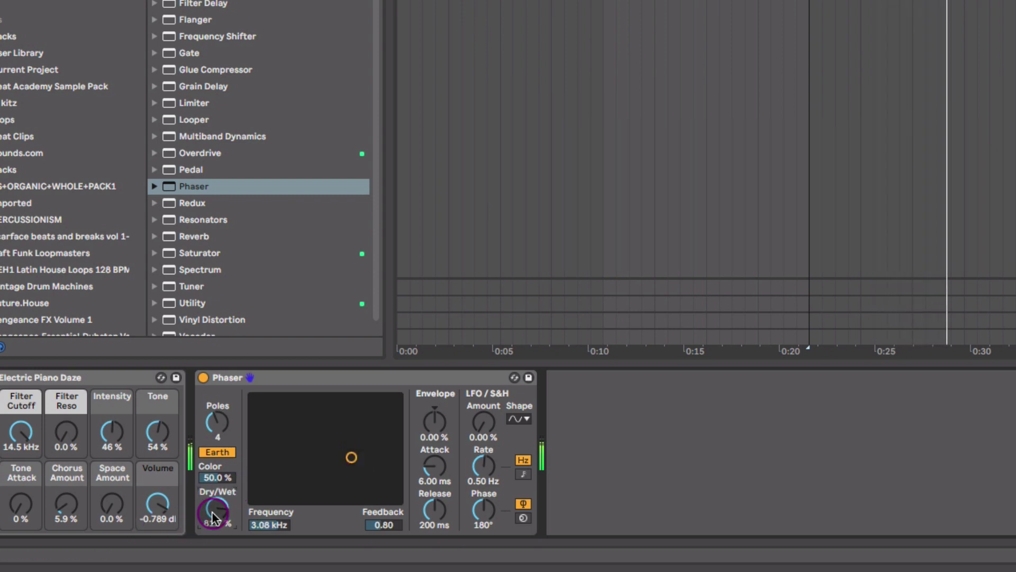
{"action": "left_click_drag", "start_coordinate": [478, 417], "coordinate": [483, 406]}
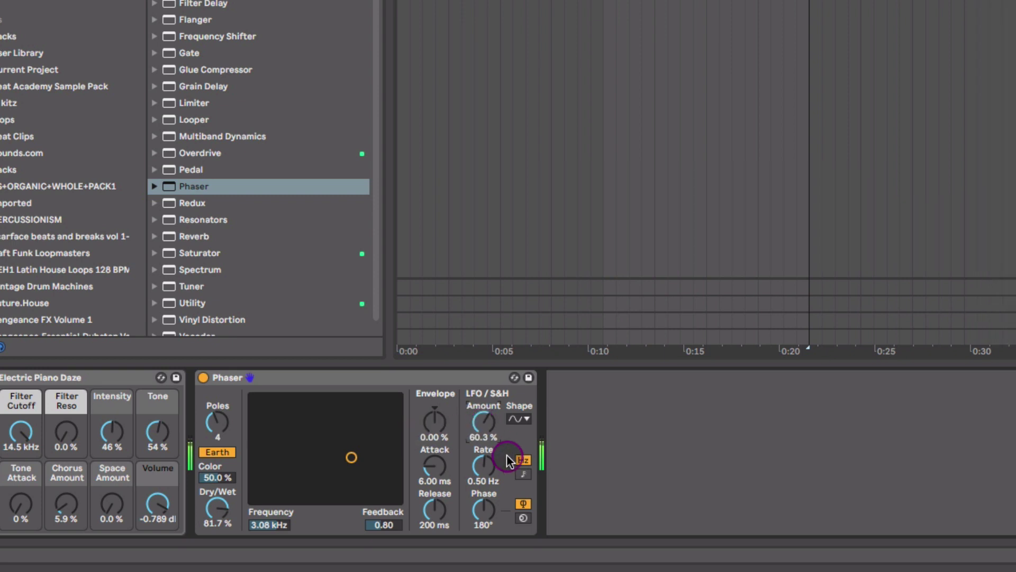
{"action": "left_click", "coordinate": [522, 474]}
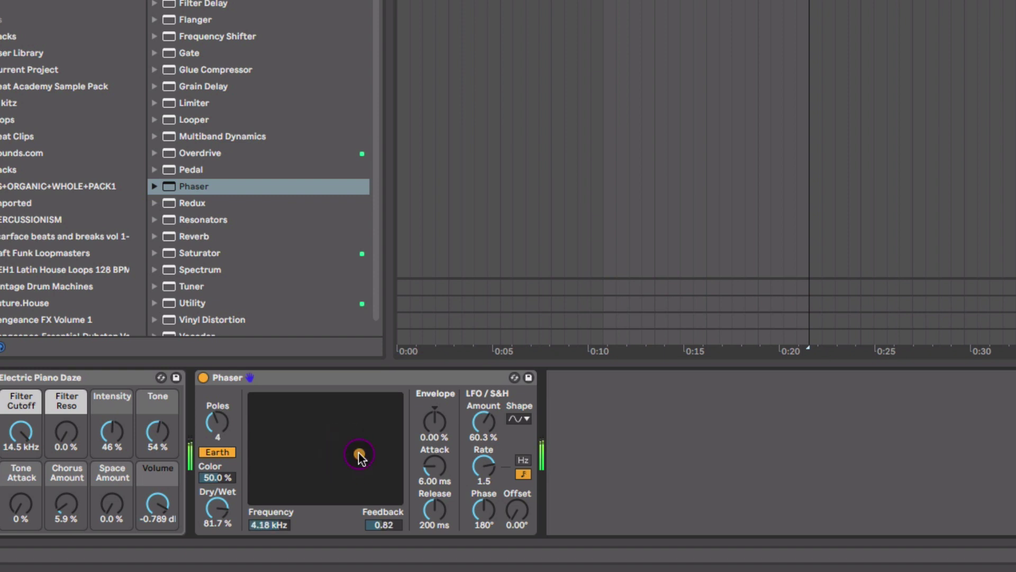
- Switch the Phaser to Space mode with 6 poles, frequency 4.63 kHz, feedback 0.83 and dry/wet 76.2%
{"action": "left_click", "coordinate": [217, 452]}
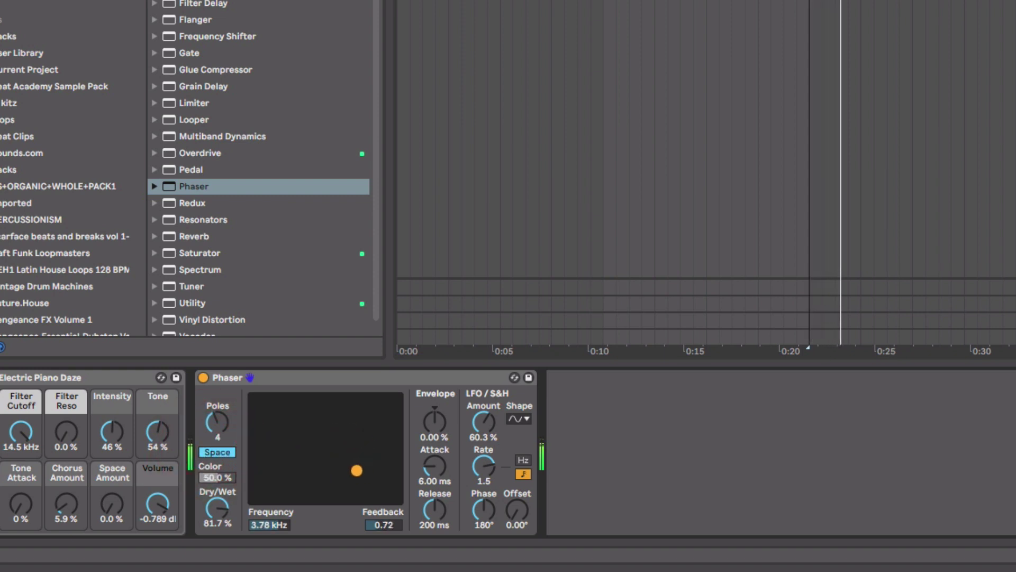
{"action": "left_click_drag", "start_coordinate": [357, 470], "coordinate": [352, 459]}
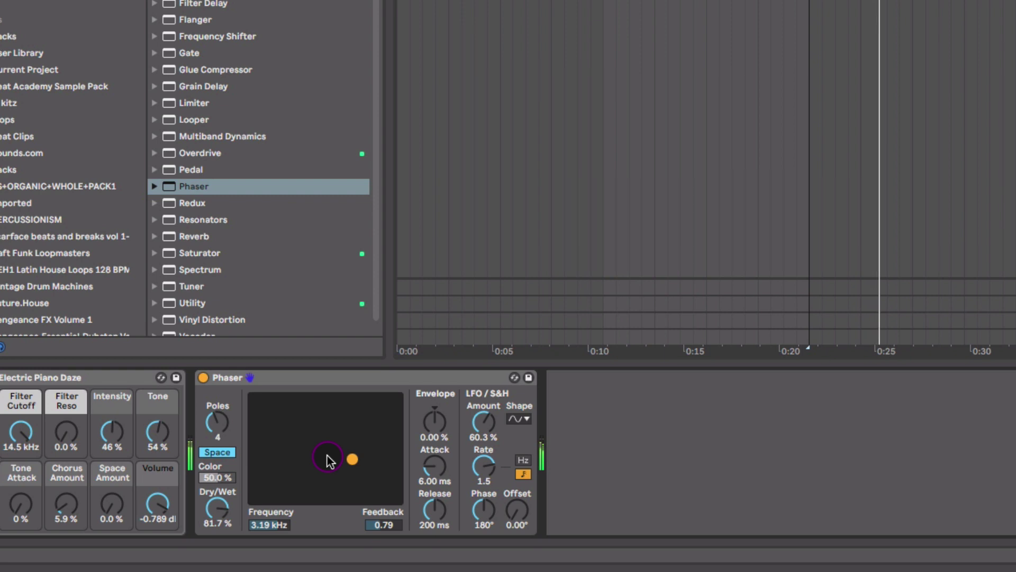
{"action": "left_click_drag", "start_coordinate": [218, 426], "coordinate": [219, 422]}
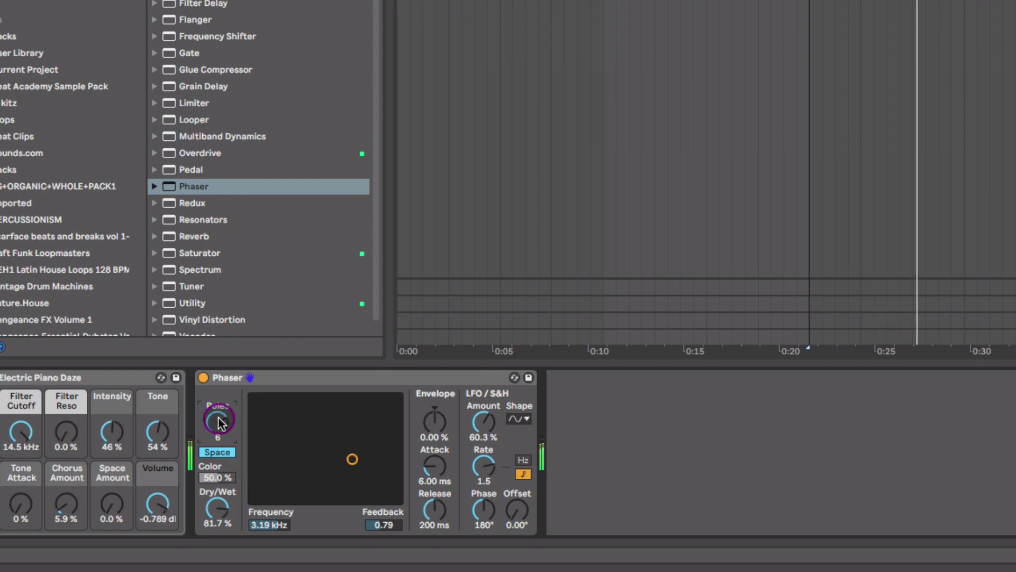
{"action": "left_click_drag", "start_coordinate": [364, 459], "coordinate": [362, 451]}
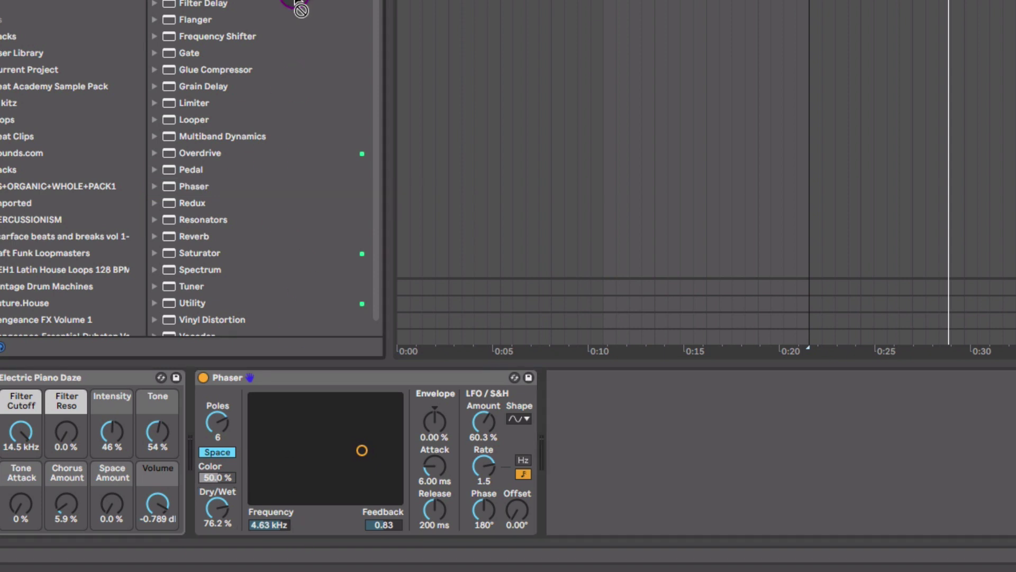
- Add EQ Eight after the Phaser with the low cut at 30.3 Hz and a band 4 dip of -4.59 dB at 344 Hz
{"action": "left_click_drag", "start_coordinate": [295, 11], "coordinate": [668, 479]}
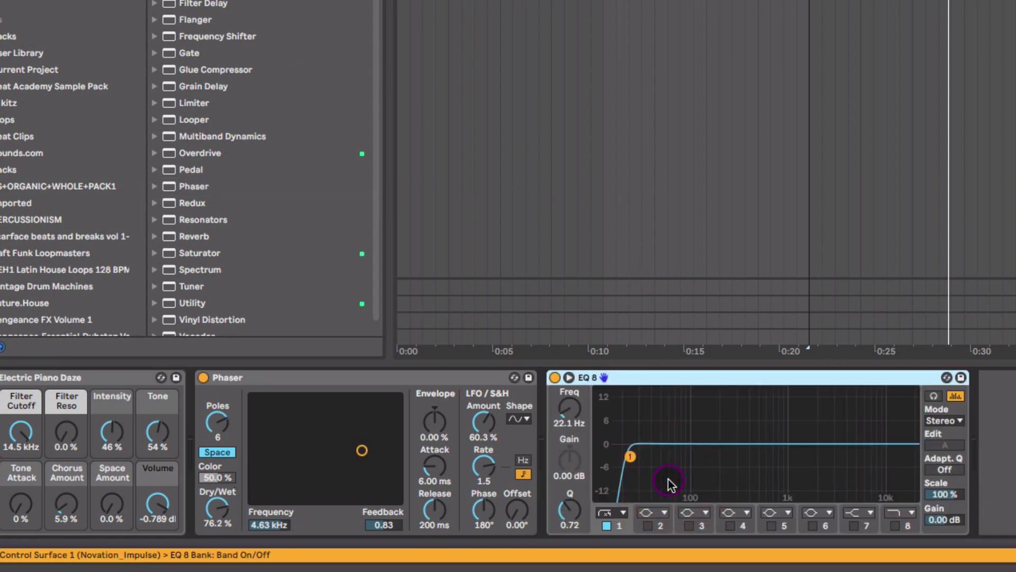
{"action": "key", "text": "space"}
{"action": "key", "text": "space"}
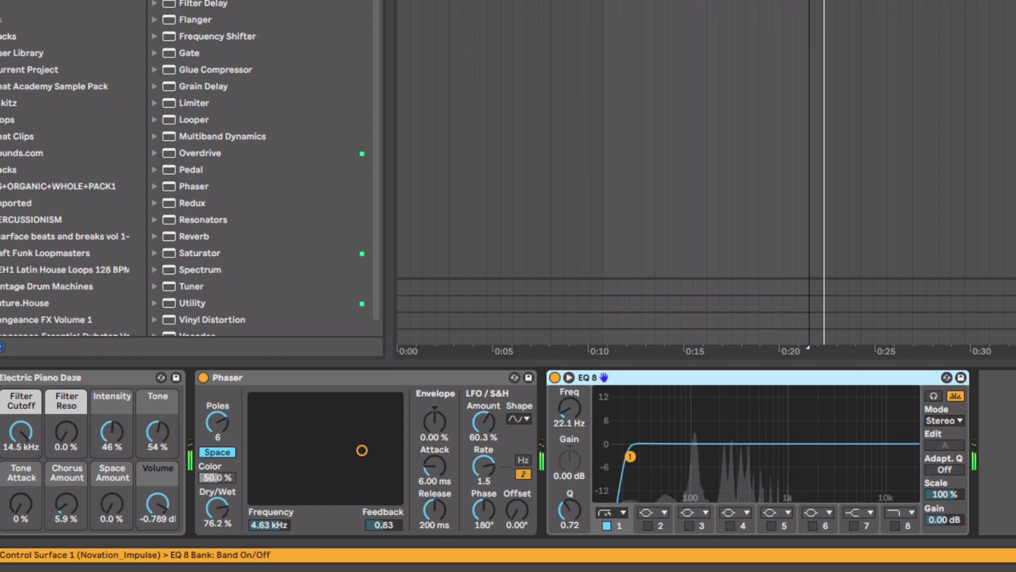
{"action": "left_click", "coordinate": [988, 89]}
{"action": "key", "text": "space"}
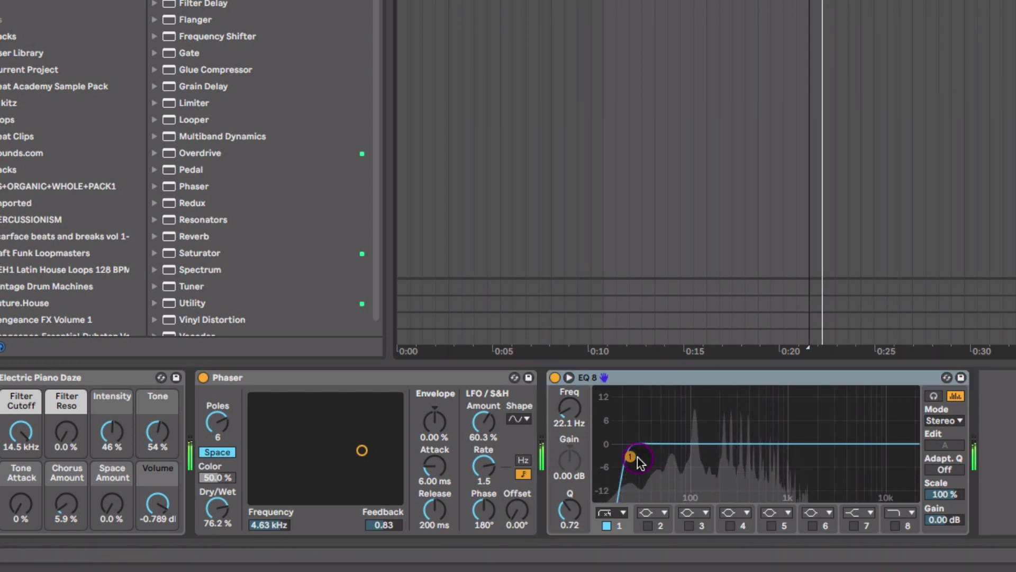
{"action": "left_click_drag", "start_coordinate": [630, 456], "coordinate": [643, 456]}
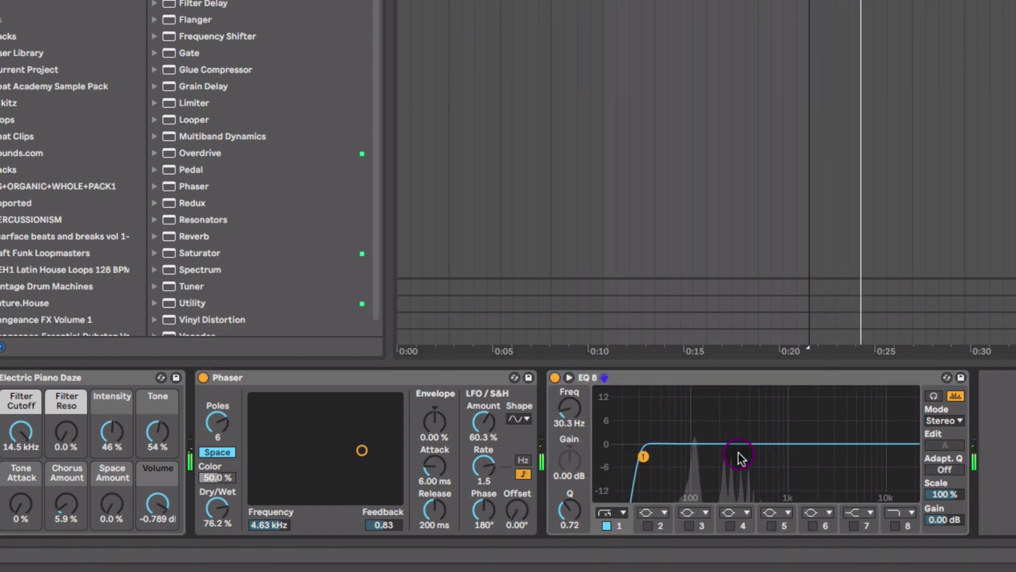
{"action": "left_click", "coordinate": [730, 526]}
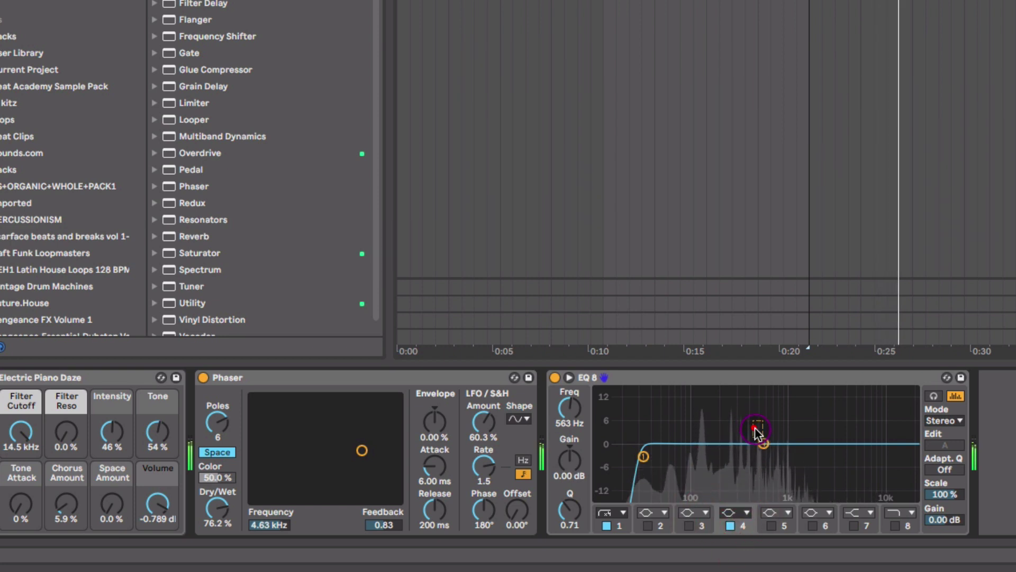
{"action": "left_click_drag", "start_coordinate": [763, 440], "coordinate": [743, 460]}
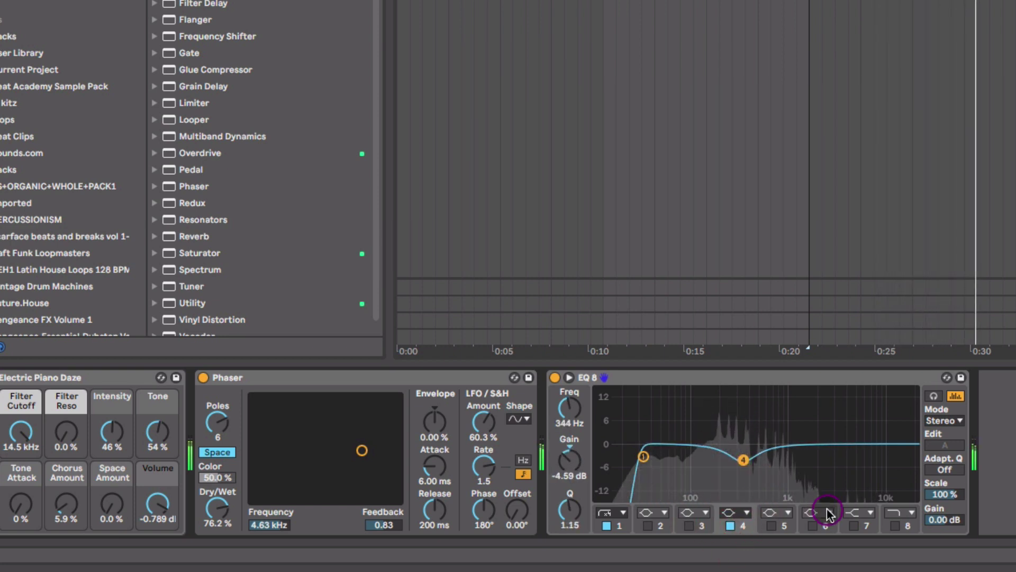
- Boost band 5 of the electric piano's EQ Eight by 4.59 dB at 2.50 kHz and enable band 8 as a high cut just above it
{"action": "left_click", "coordinate": [771, 526]}
{"action": "left_click_drag", "start_coordinate": [817, 448], "coordinate": [825, 428]}
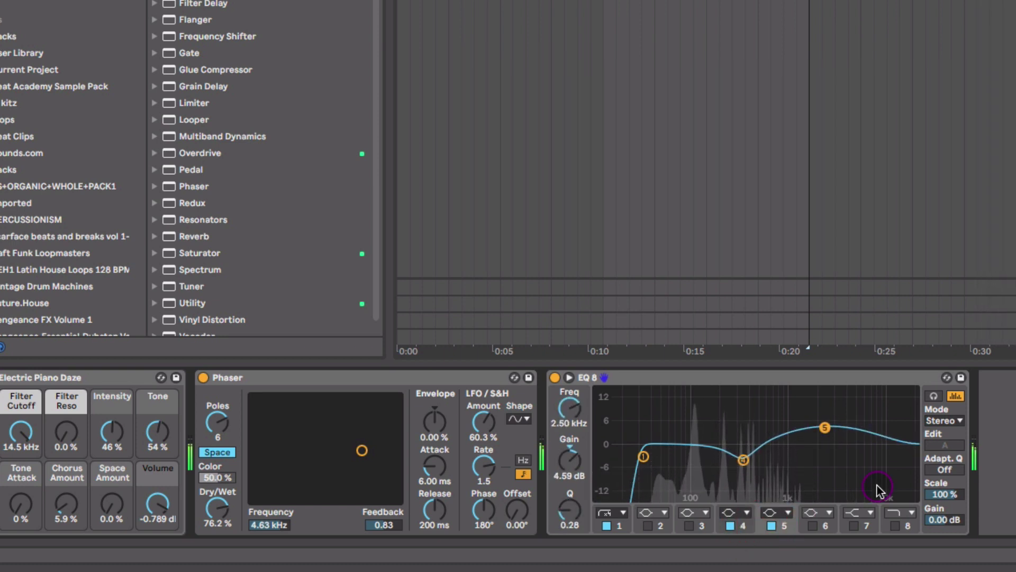
{"action": "left_click", "coordinate": [895, 526]}
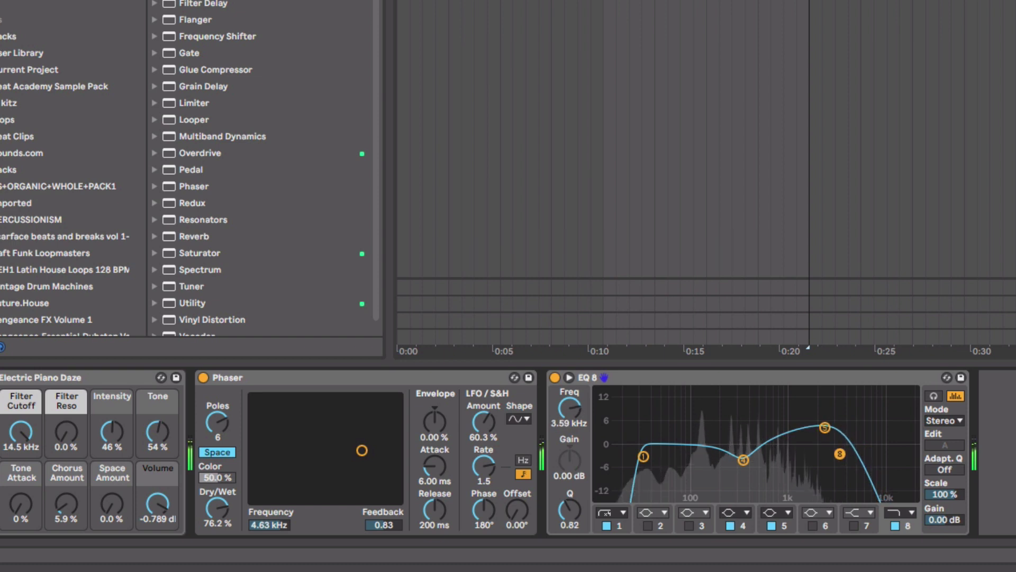
{"action": "left_click_drag", "start_coordinate": [851, 455], "coordinate": [830, 456]}
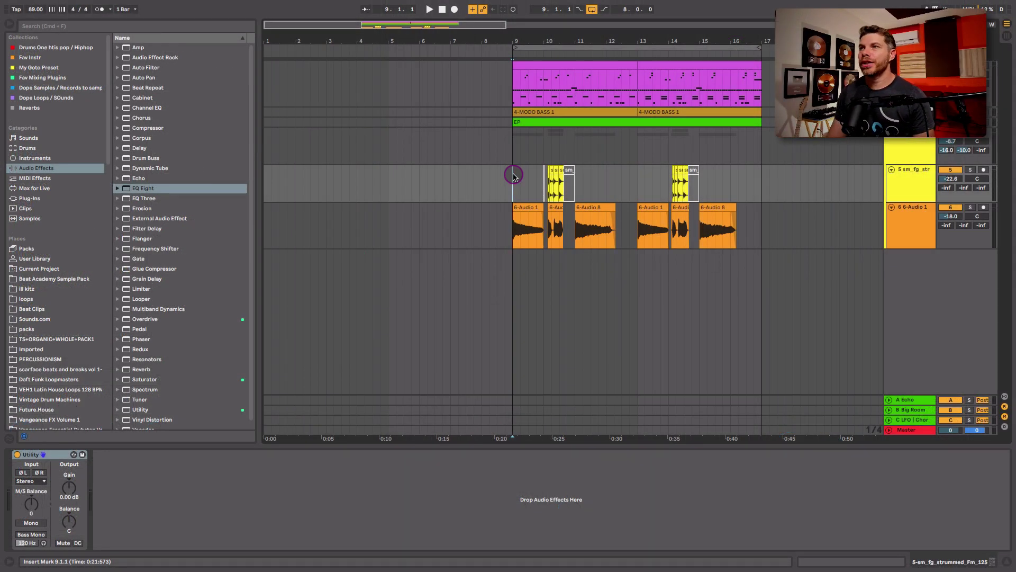
- Inspect the device chains of the Electric group and its 6-Audio 1 track, and solo the group during playback
{"action": "left_click", "coordinate": [903, 142]}
{"action": "left_click", "coordinate": [905, 209]}
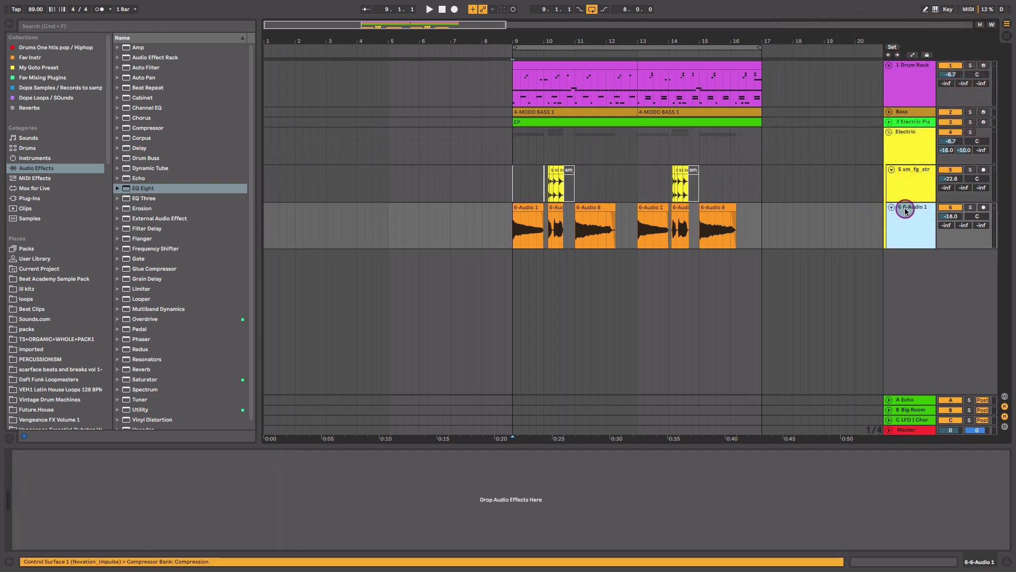
{"action": "left_click", "coordinate": [912, 150]}
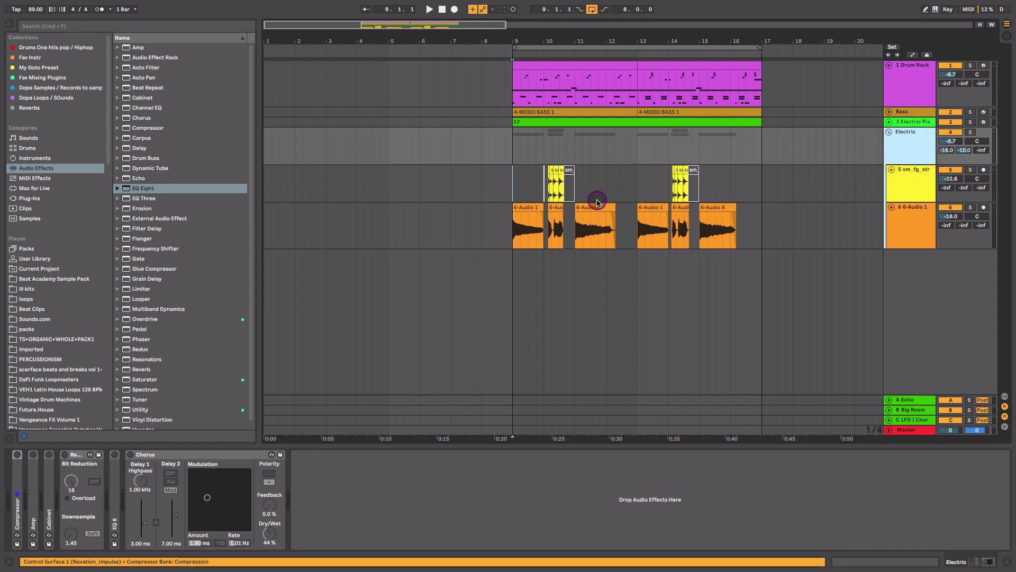
{"action": "left_click", "coordinate": [511, 225]}
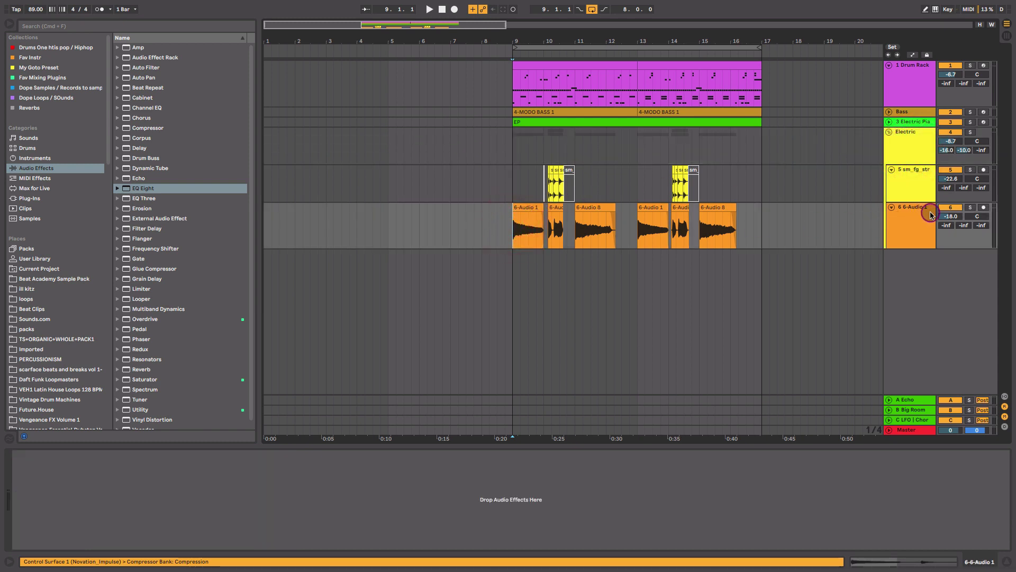
{"action": "key", "text": "space"}
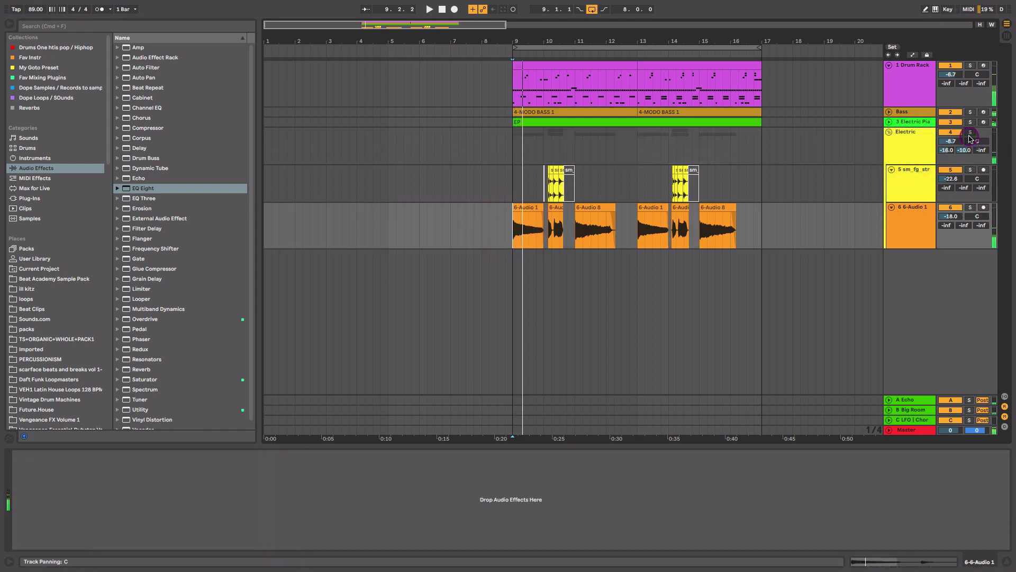
{"action": "left_click", "coordinate": [970, 133]}
- Audition the soloed guitar parts from 10.1.3, where the 6-Audio 10 clip and the strummed guitar slices begin
{"action": "left_click_drag", "start_coordinate": [608, 36], "coordinate": [570, 38]}
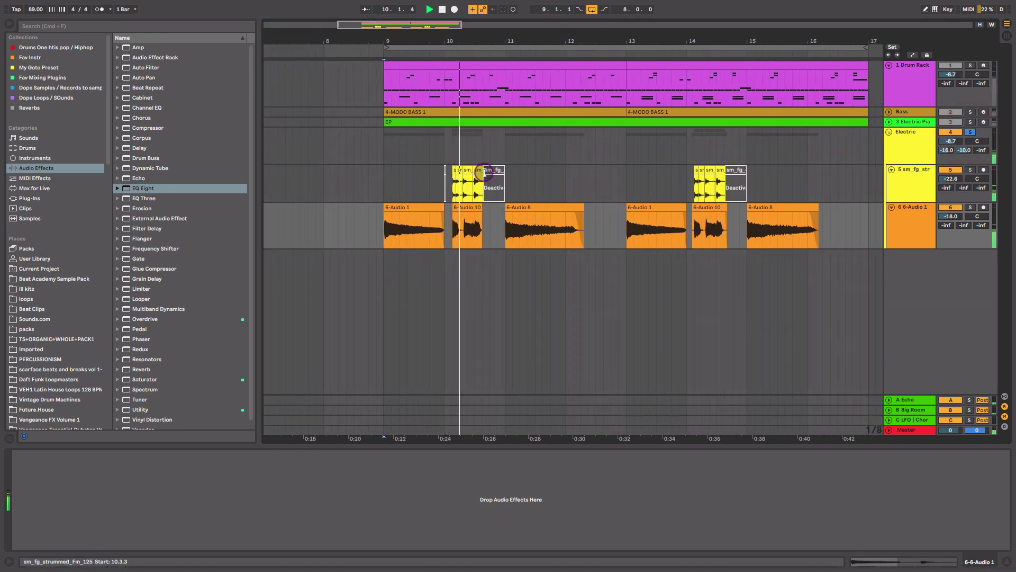
{"action": "left_click", "coordinate": [453, 233]}
{"action": "left_click_drag", "start_coordinate": [477, 39], "coordinate": [475, 79]}
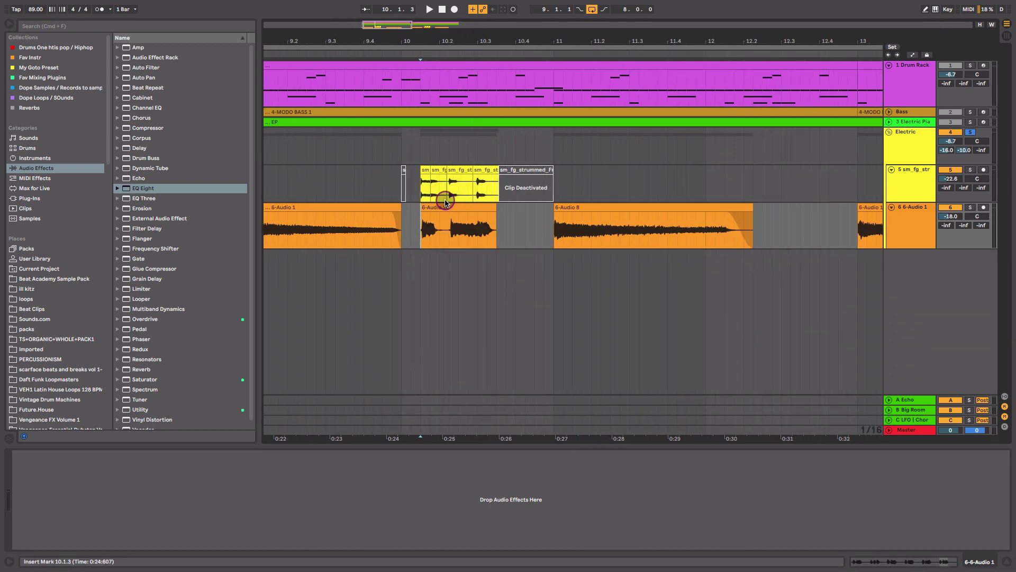
{"action": "left_click", "coordinate": [433, 212]}
{"action": "key", "text": "space"}
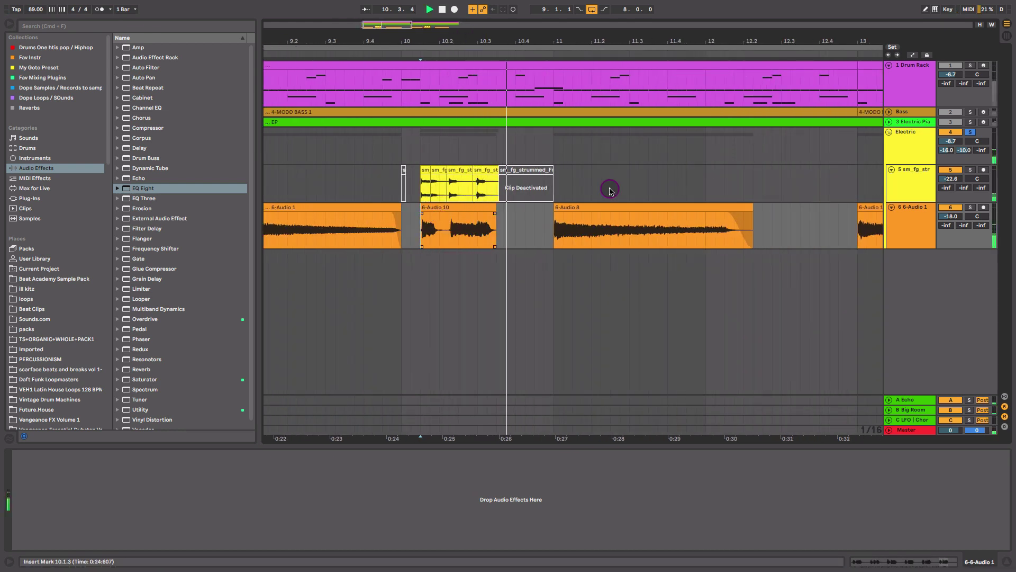
{"action": "left_click_drag", "start_coordinate": [716, 41], "coordinate": [650, 22]}
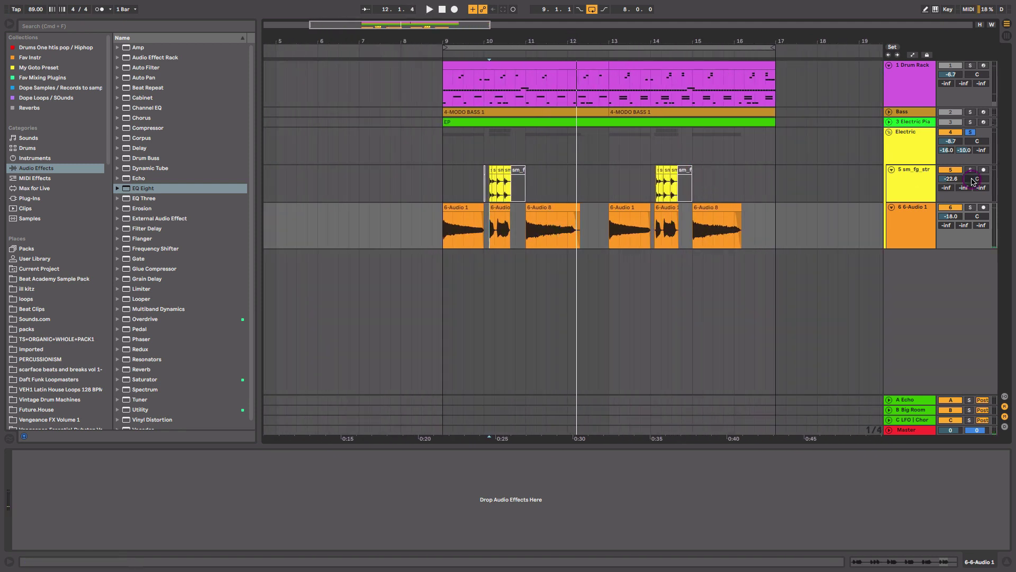
- Unfold the Compressor on the Electric group, turn it on and play the soloed guitars through it
{"action": "left_click", "coordinate": [922, 143]}
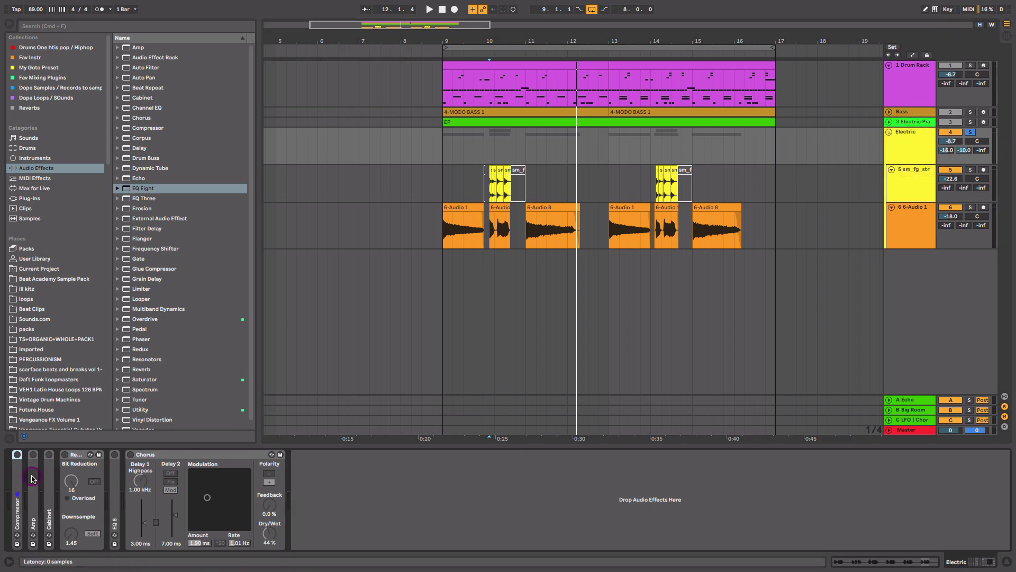
{"action": "double_click", "coordinate": [14, 477]}
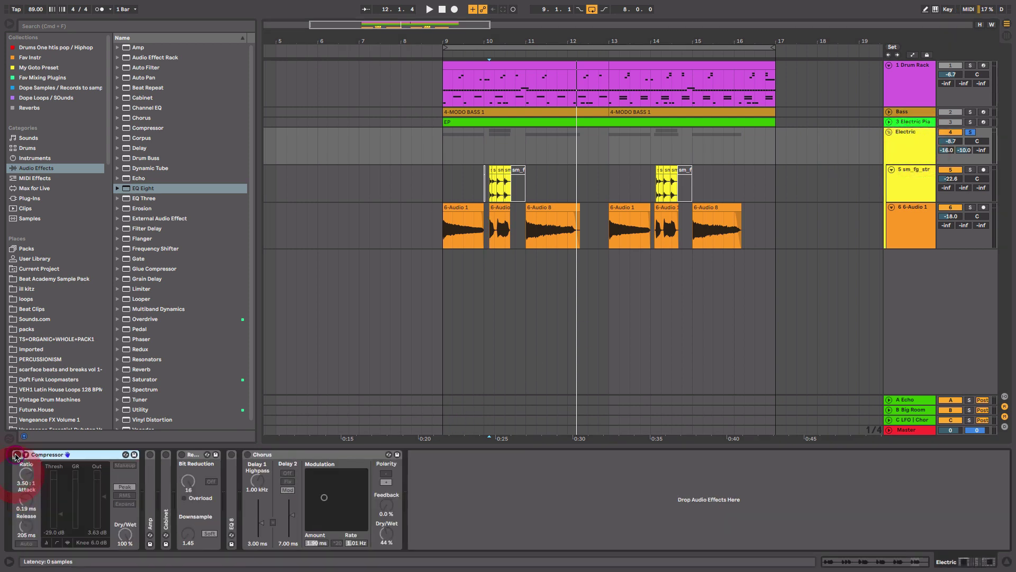
{"action": "left_click", "coordinate": [16, 455]}
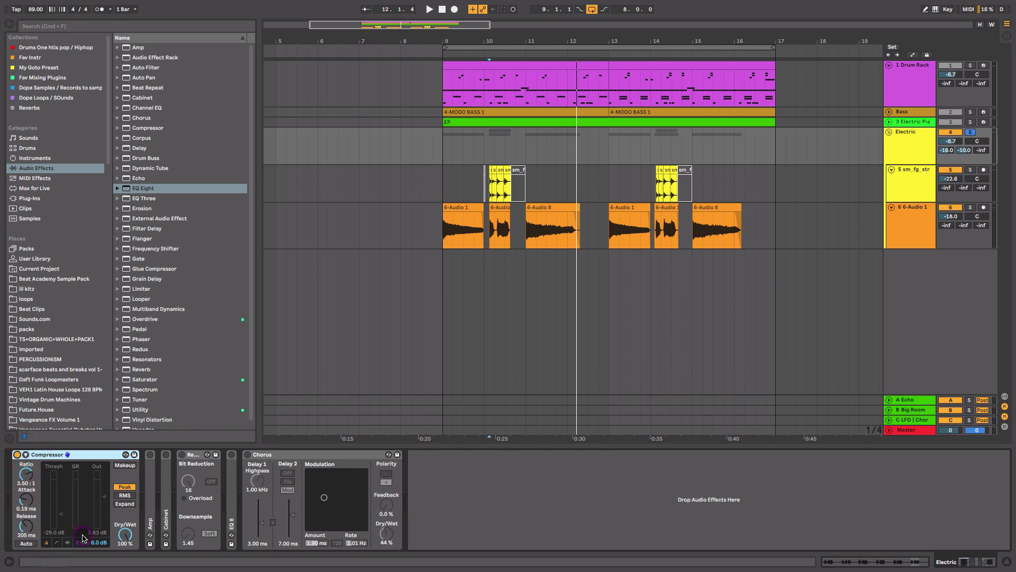
{"action": "key", "text": "space"}
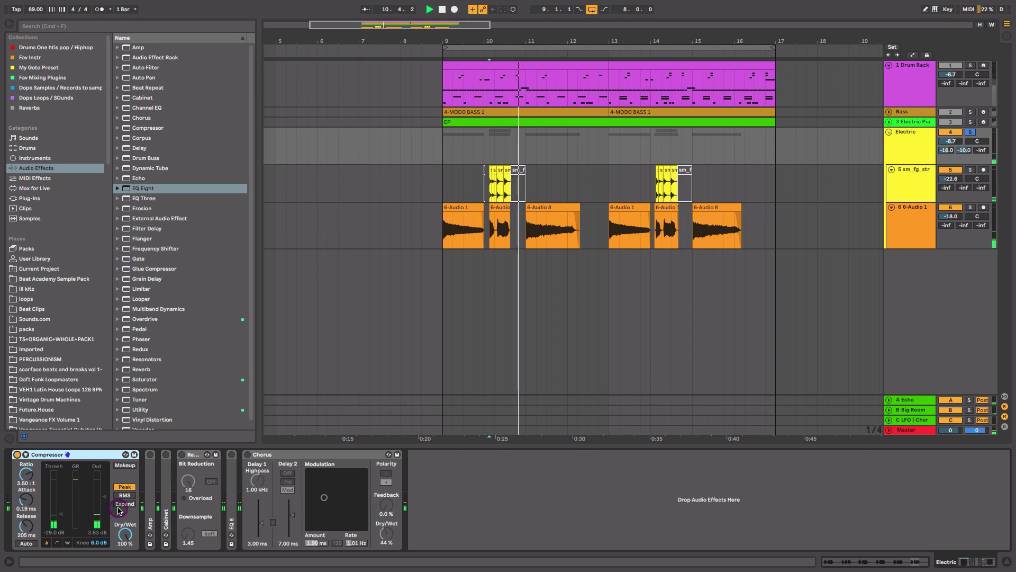
- Unfold the Amp and Cabinet on the Electric group, and turn the Amp on with its Dry/Wet at 94.4%
{"action": "double_click", "coordinate": [150, 474]}
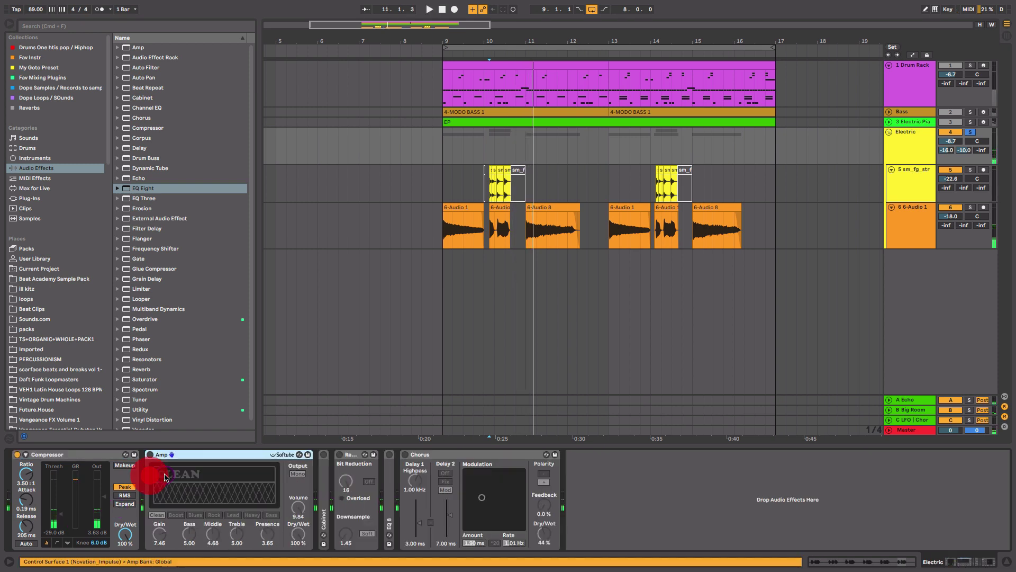
{"action": "double_click", "coordinate": [321, 477]}
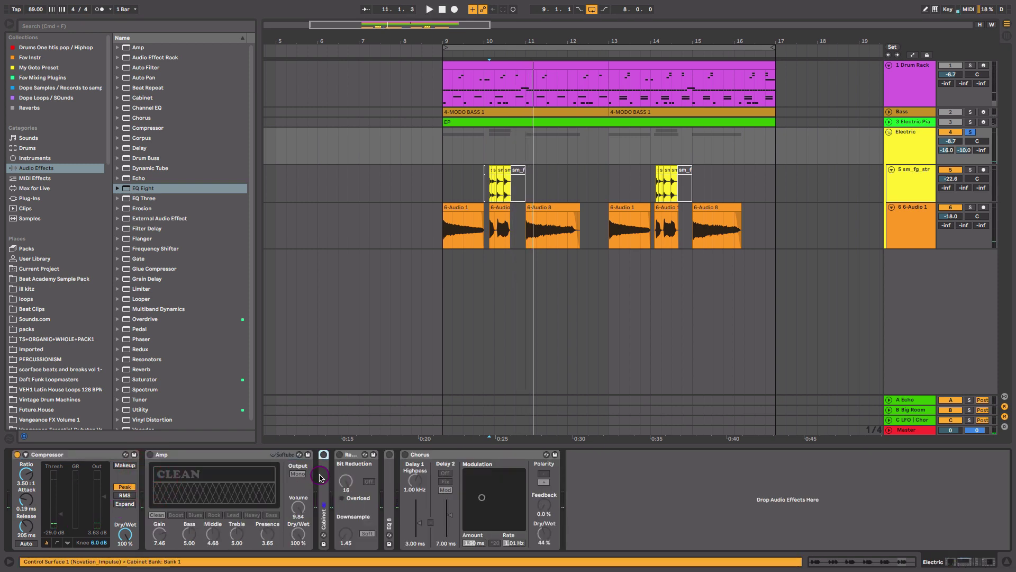
{"action": "left_click", "coordinate": [149, 455]}
{"action": "key", "text": "space"}
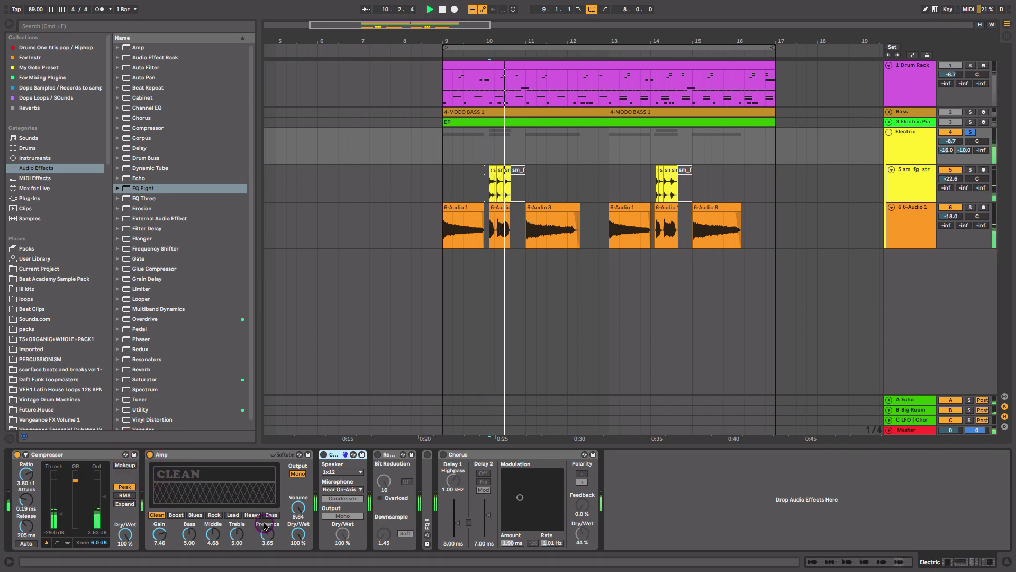
{"action": "left_click_drag", "start_coordinate": [300, 537], "coordinate": [300, 539]}
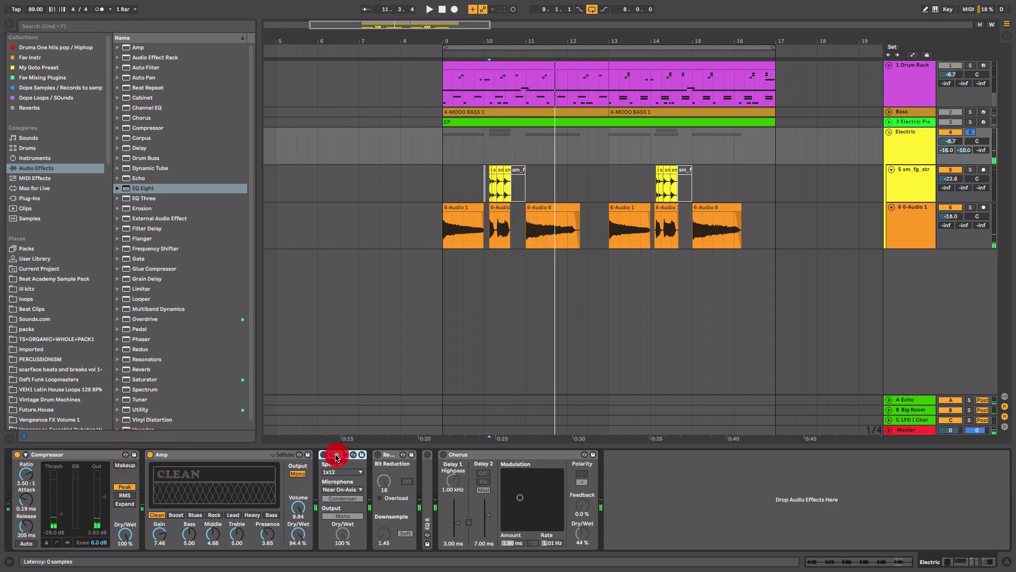
- Turn on the Electric group's Cabinet and Redux, and play the soloed guitars through each of them
{"action": "left_click", "coordinate": [324, 454]}
{"action": "key", "text": "space"}
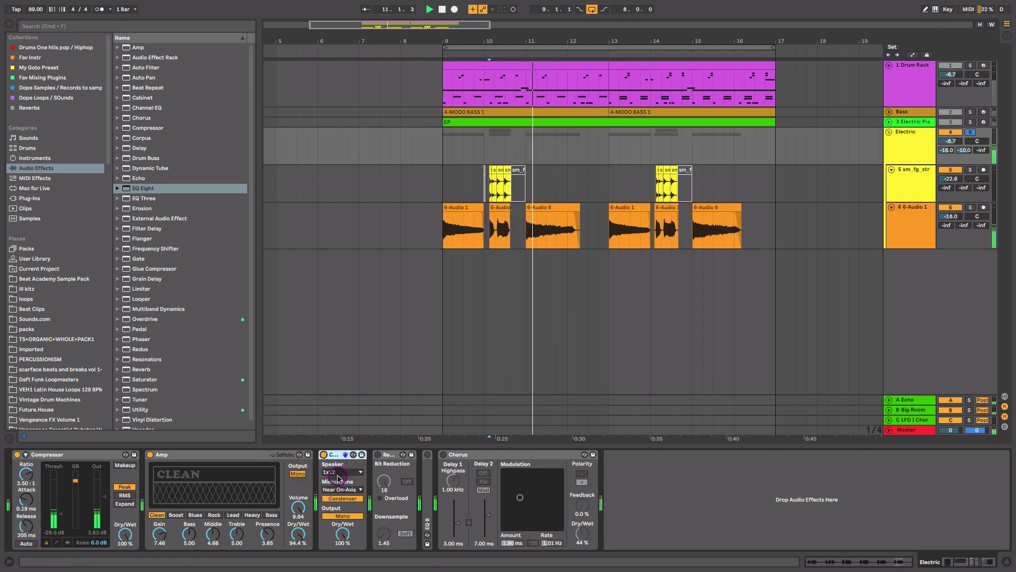
{"action": "left_click", "coordinate": [385, 456]}
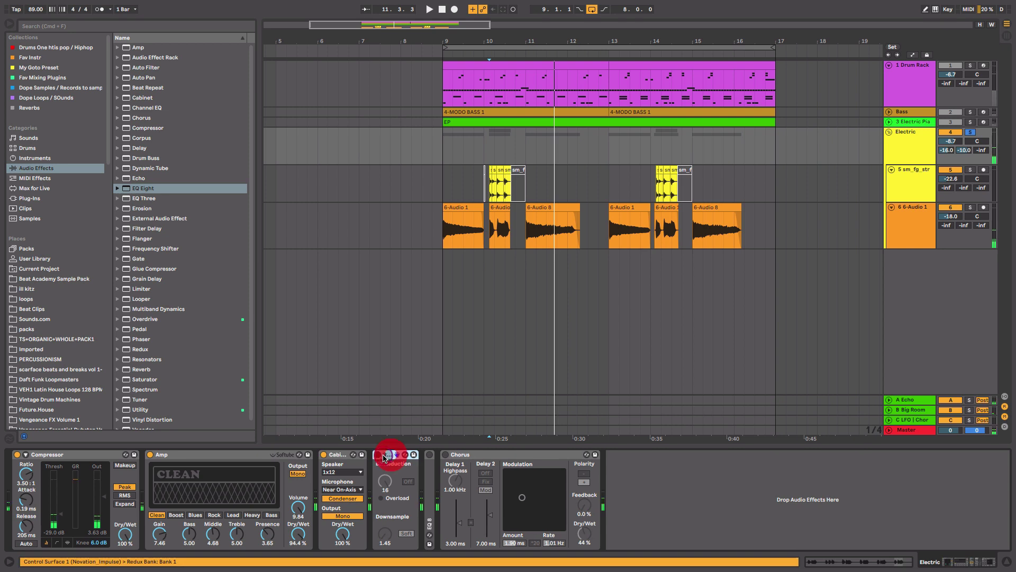
{"action": "left_click", "coordinate": [378, 454]}
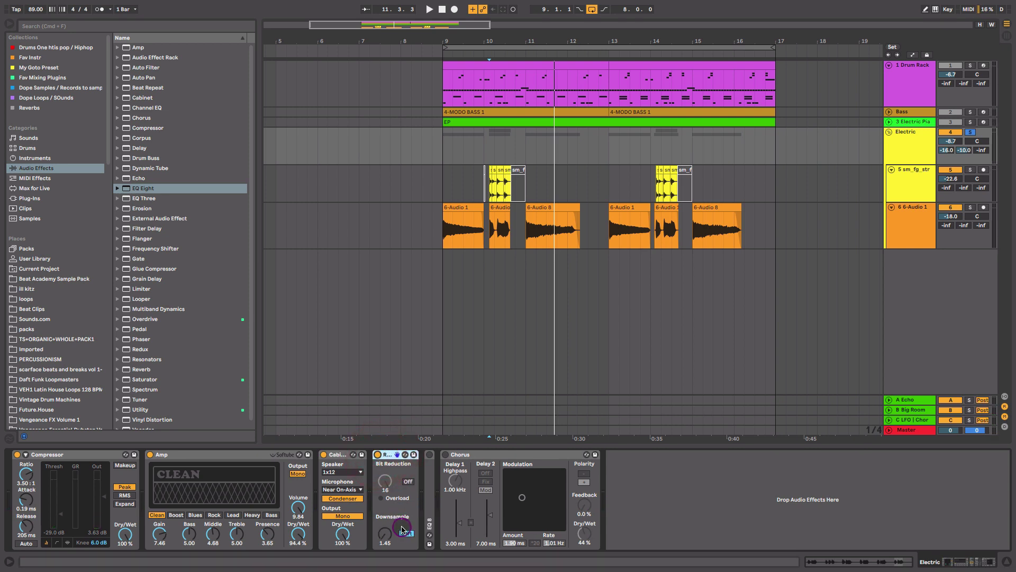
{"action": "key", "text": "space"}
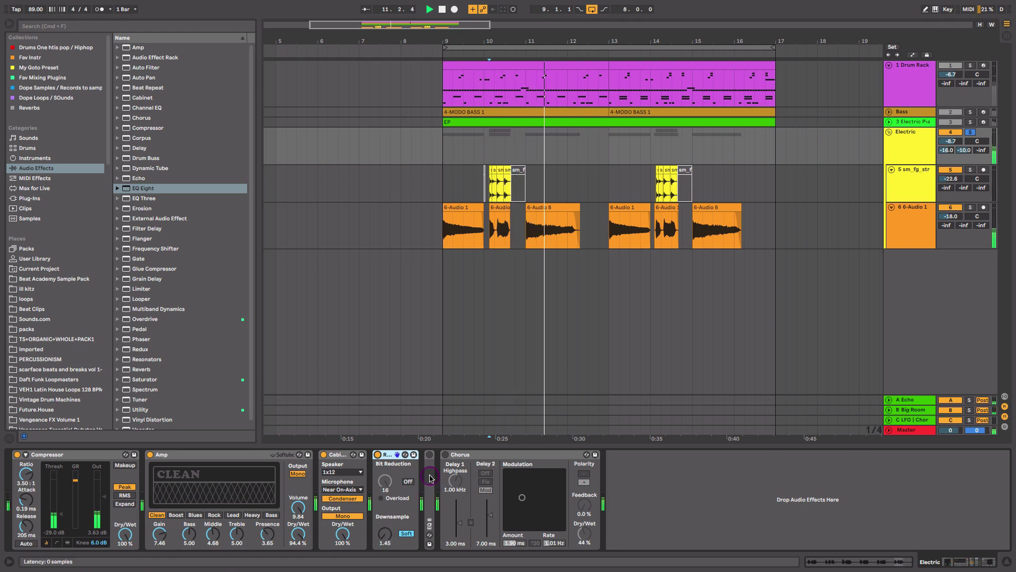
{"action": "key", "text": "space"}
- Unfold the Electric group's EQ 8 and move its band 1 low cut to 144 Hz while playing from bar 9
{"action": "left_click", "coordinate": [444, 228]}
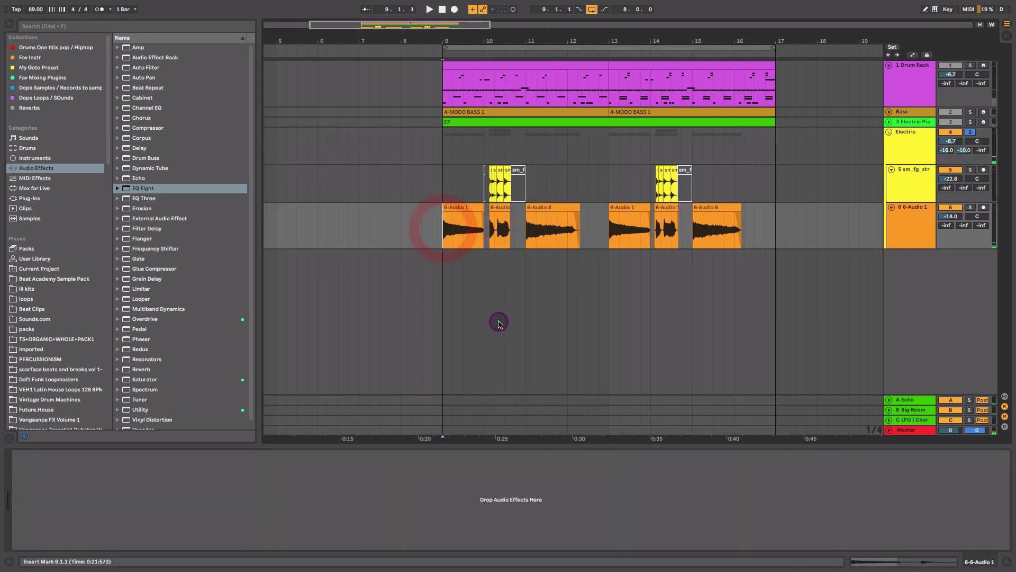
{"action": "left_click", "coordinate": [908, 144]}
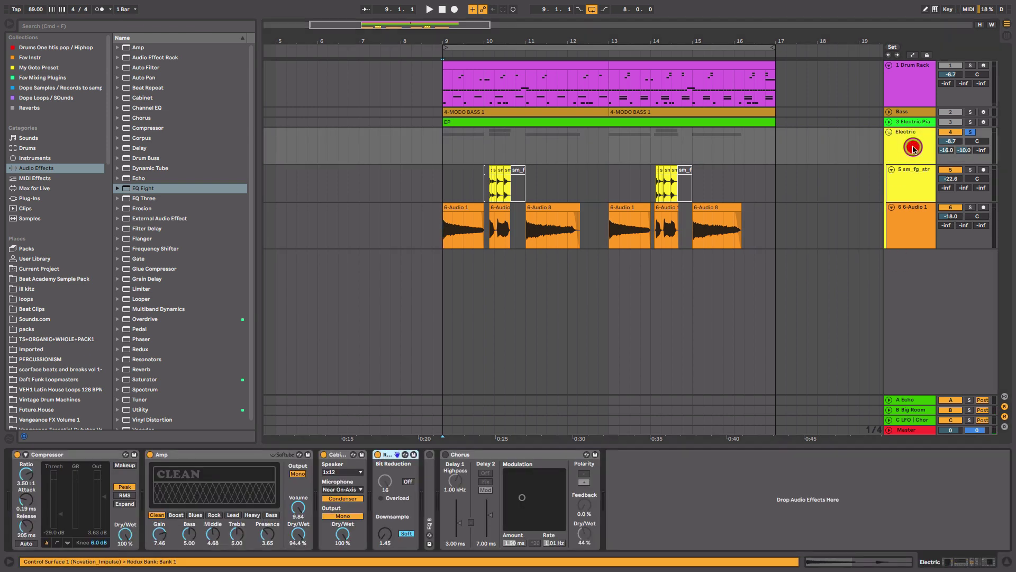
{"action": "double_click", "coordinate": [428, 481]}
{"action": "key", "text": "space"}
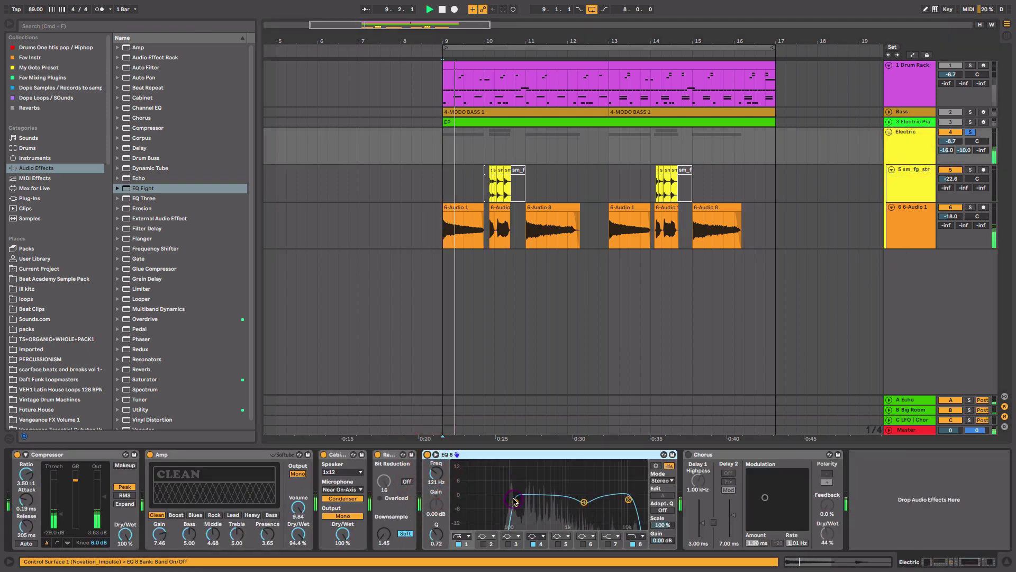
{"action": "left_click_drag", "start_coordinate": [515, 501], "coordinate": [520, 503]}
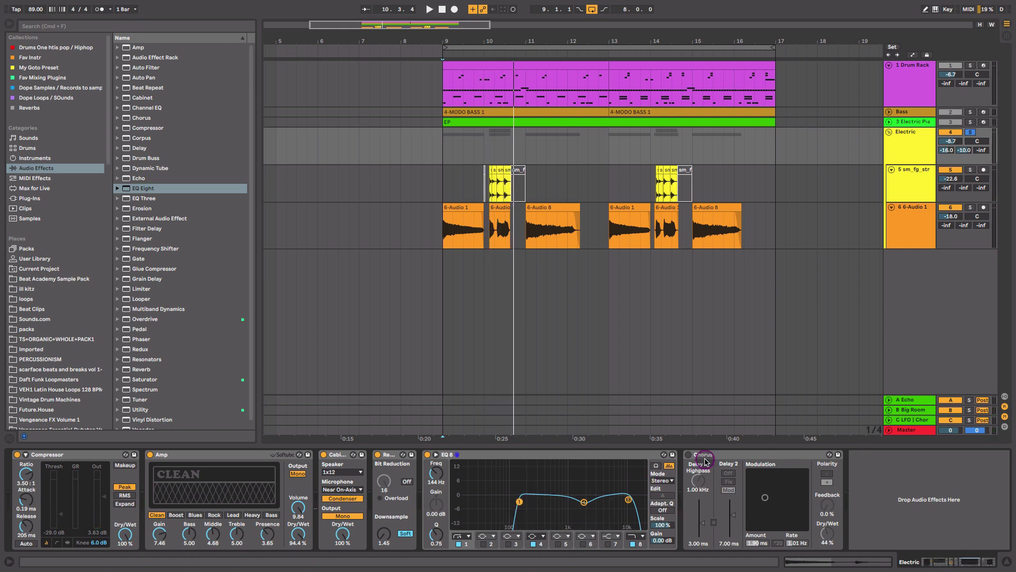
- Turn on the Electric group's Chorus with its Dry/Wet at 41%, and unsolo the group during playback
{"action": "left_click", "coordinate": [688, 455]}
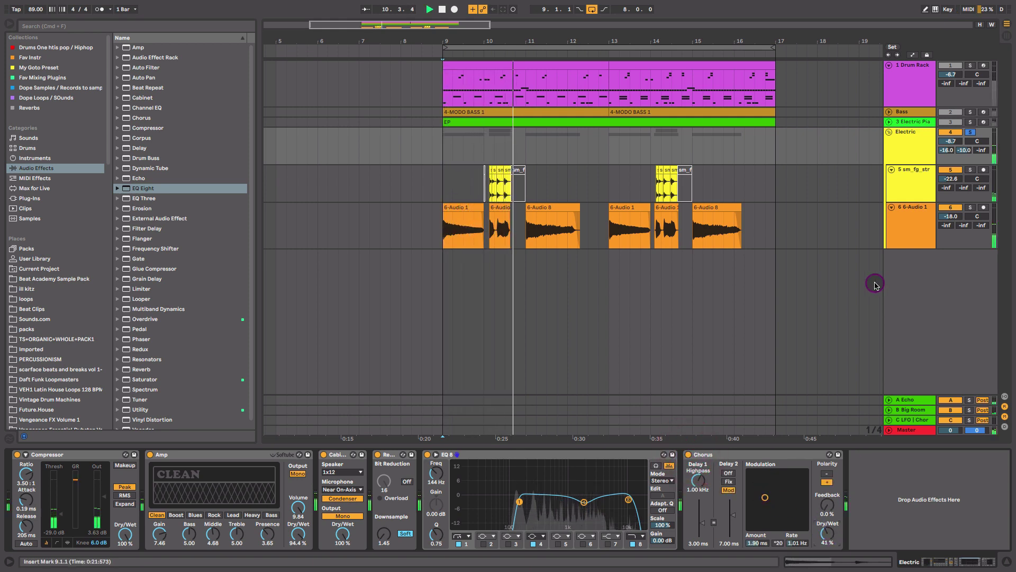
{"action": "left_click", "coordinate": [972, 132]}
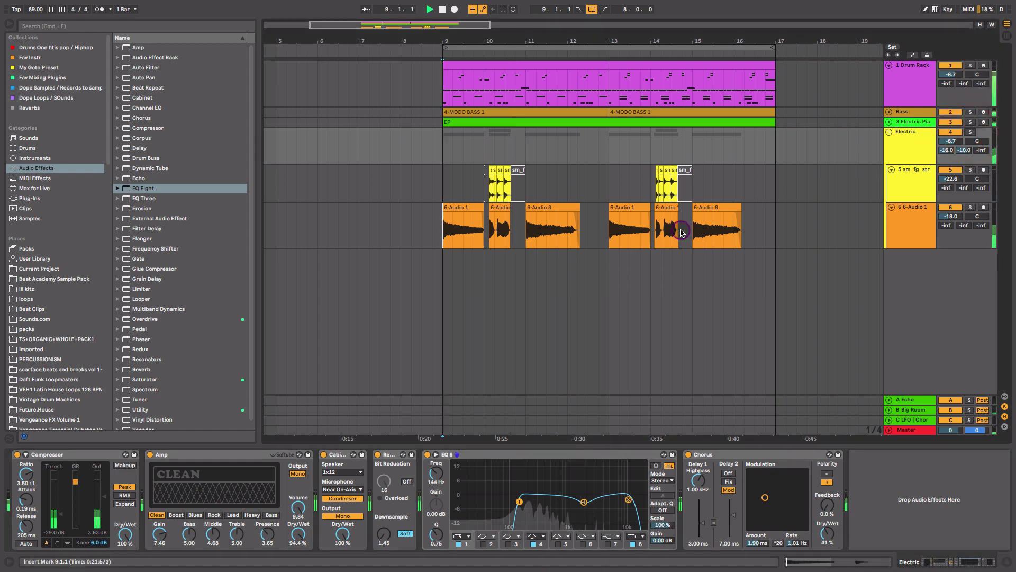
- In Session View, fold and widen the Electric group, and lower its send A to -46.0 dB and send B to -inf
{"action": "key", "text": "Tab"}
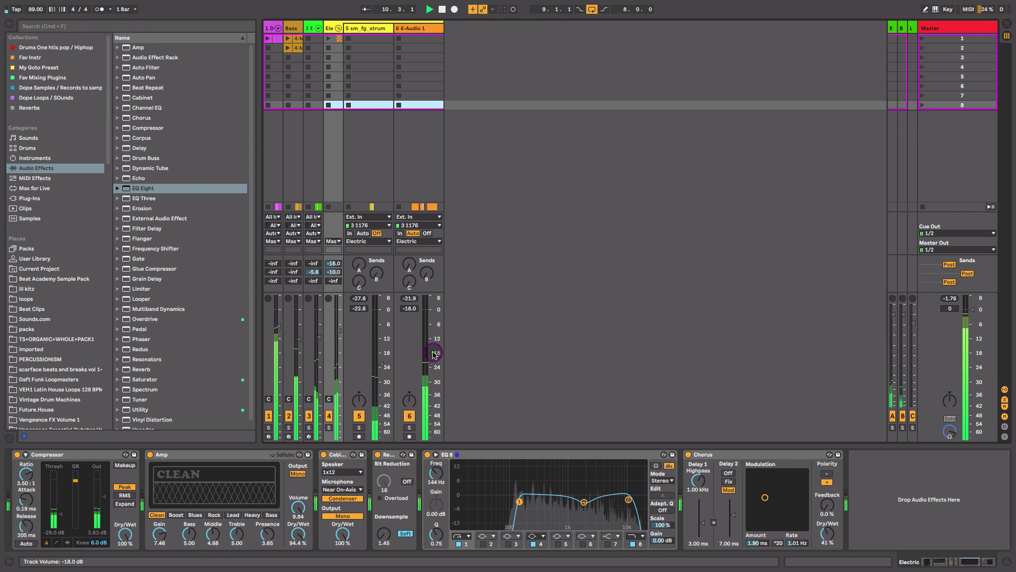
{"action": "left_click", "coordinate": [338, 28]}
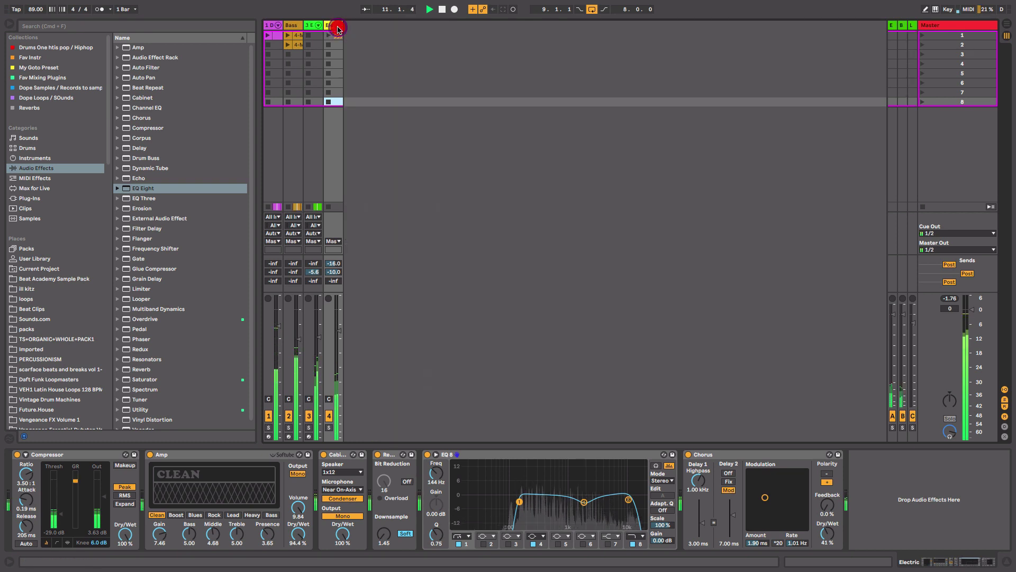
{"action": "left_click_drag", "start_coordinate": [333, 272], "coordinate": [333, 318]}
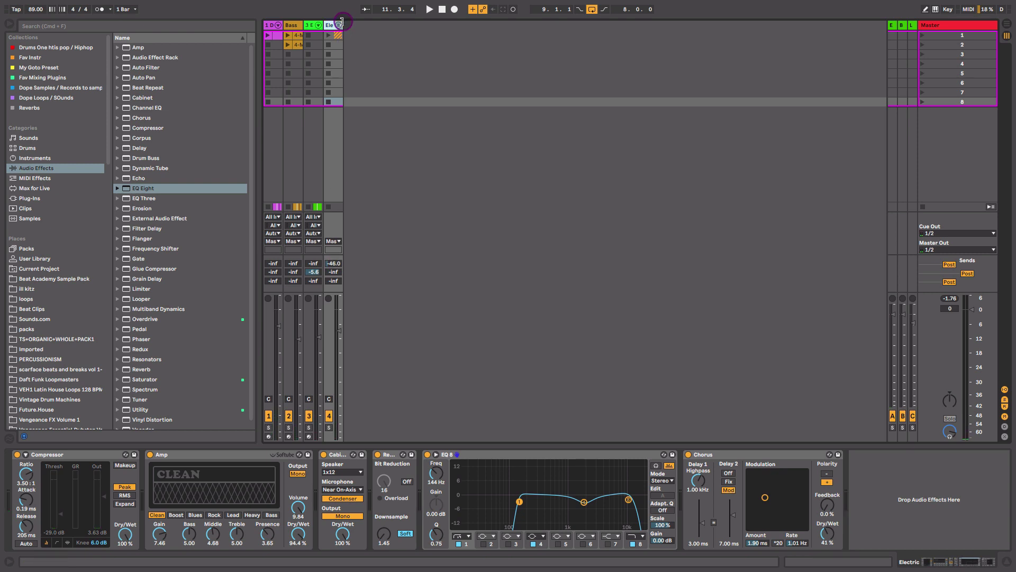
{"action": "left_click_drag", "start_coordinate": [342, 22], "coordinate": [376, 25]}
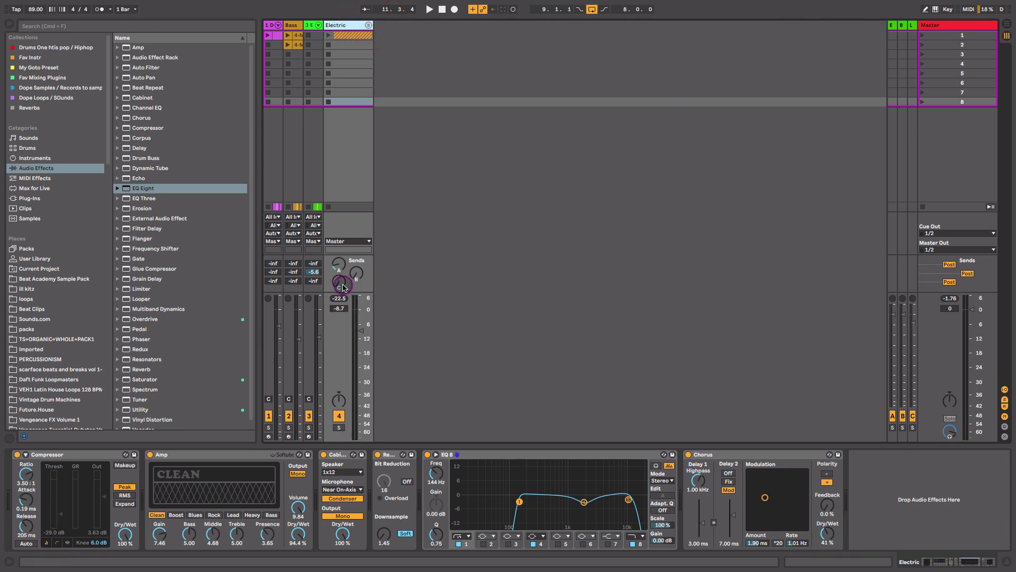
- Widen the return tracks and inspect the Echo, the Big Room reverb and return C's LFO, Chorus and EQ 8
{"action": "left_click", "coordinate": [892, 25]}
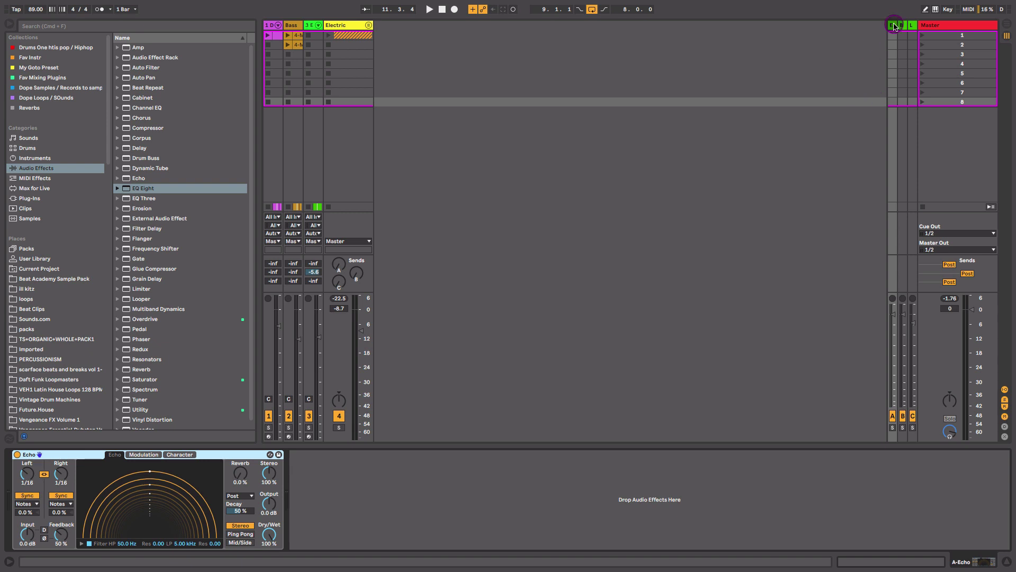
{"action": "left_click_drag", "start_coordinate": [889, 24], "coordinate": [863, 28]}
{"action": "double_click", "coordinate": [18, 471]}
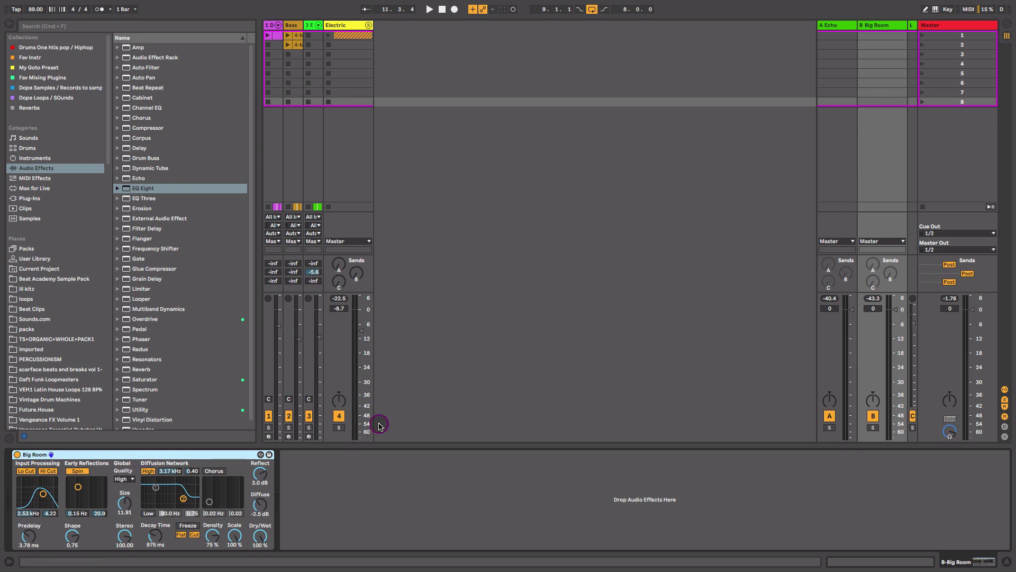
{"action": "left_click", "coordinate": [908, 25]}
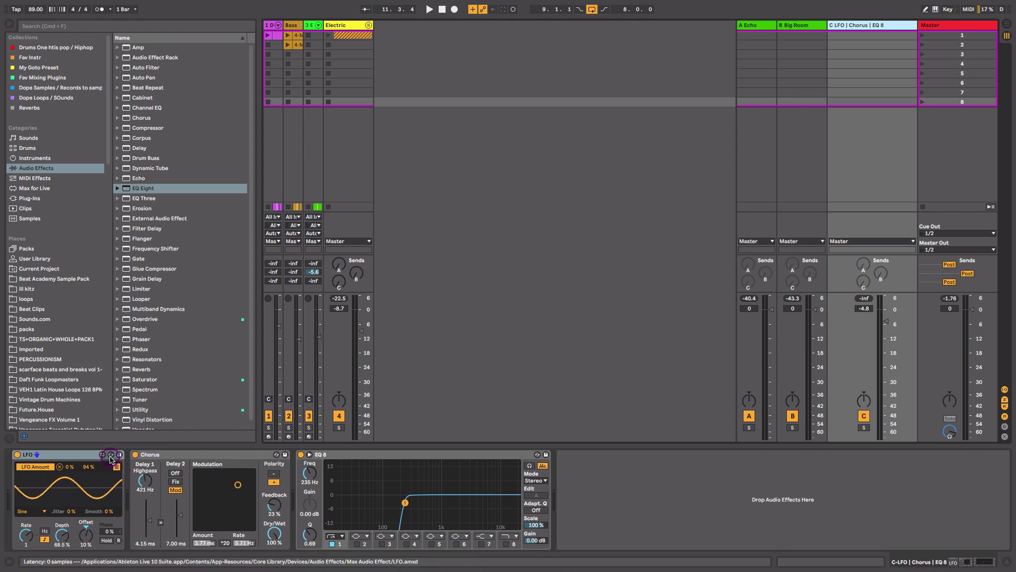
{"action": "left_click", "coordinate": [177, 454]}
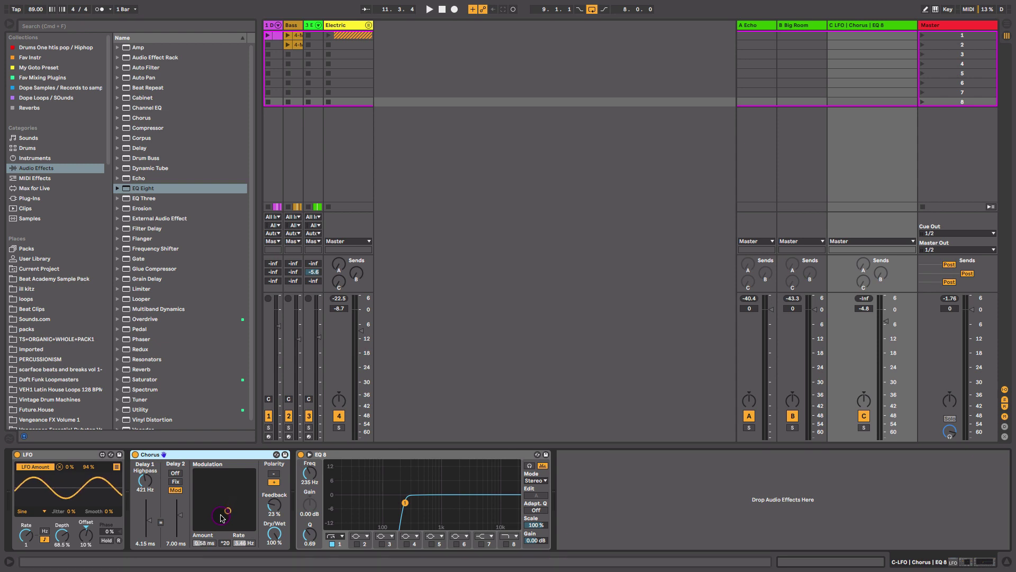
{"action": "left_click", "coordinate": [356, 453]}
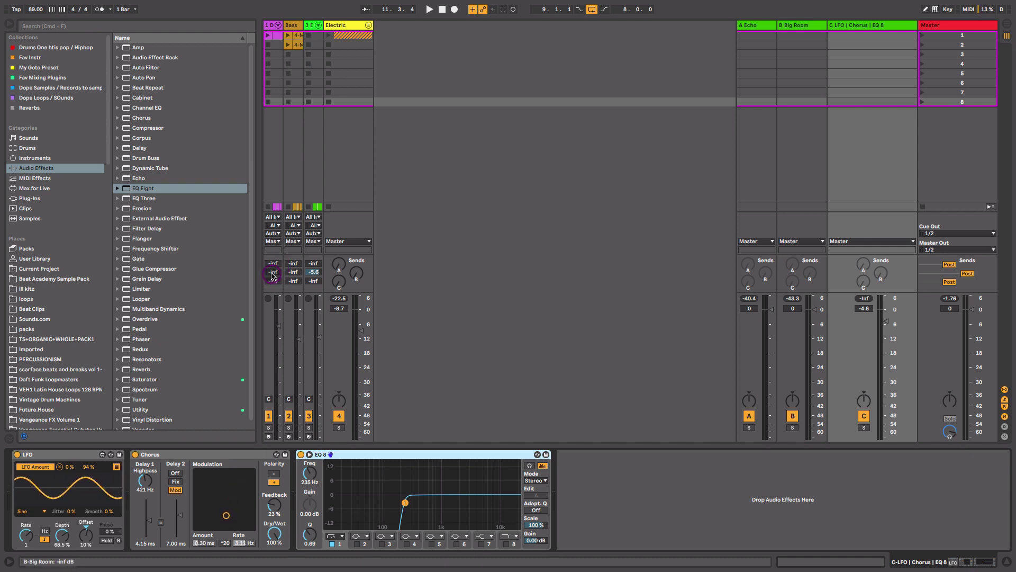
- Solo the Drum Rack track and set its Big Room send to -14.4 dB during playback
{"action": "left_click", "coordinate": [269, 427]}
{"action": "key", "text": "space"}
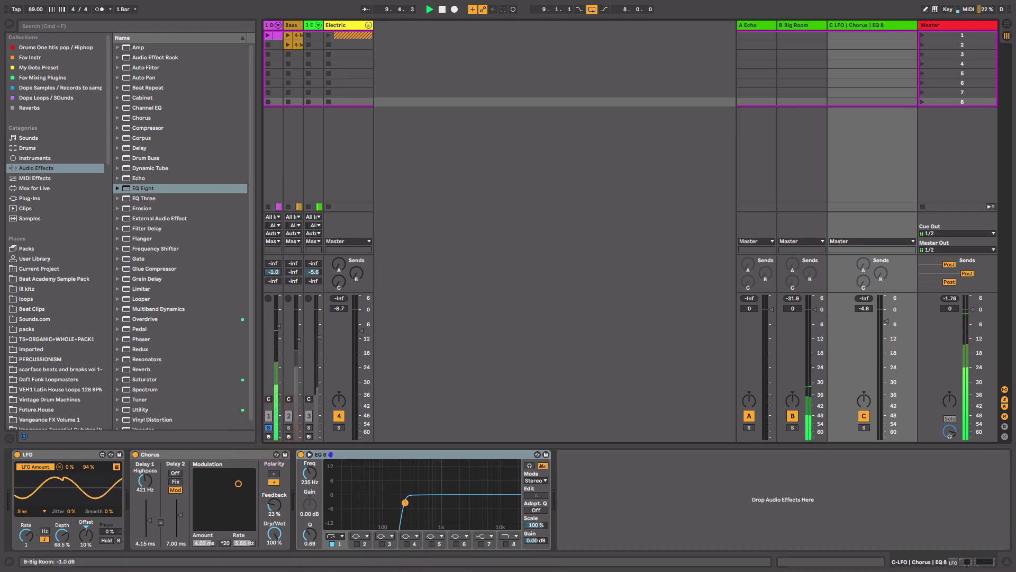
{"action": "left_click_drag", "start_coordinate": [273, 271], "coordinate": [273, 281]}
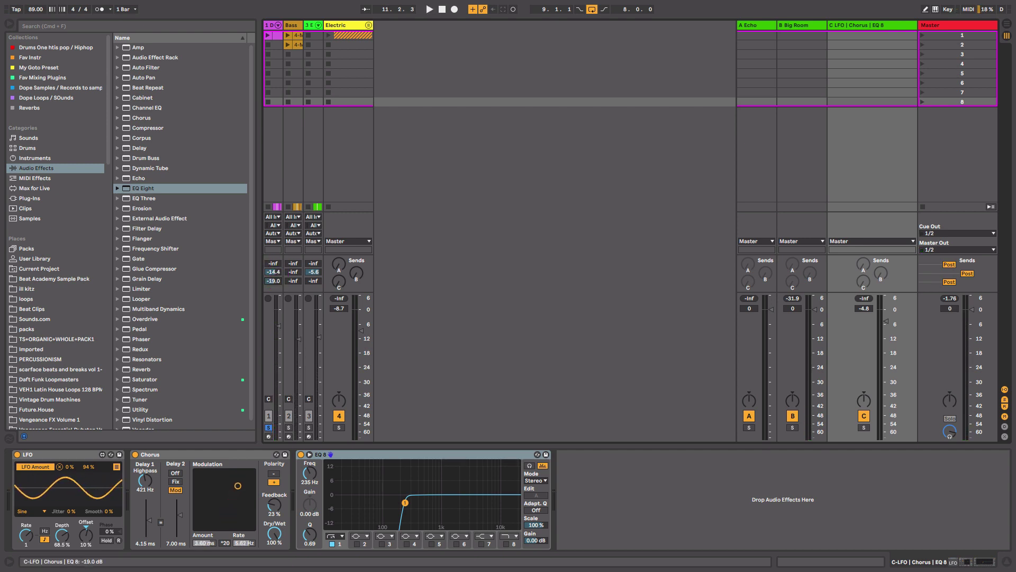
- Audition the Drum Rack's send C at 0 dB, set it to -13.7 dB and unsolo the track
{"action": "left_click_drag", "start_coordinate": [274, 281], "coordinate": [759, 75]}
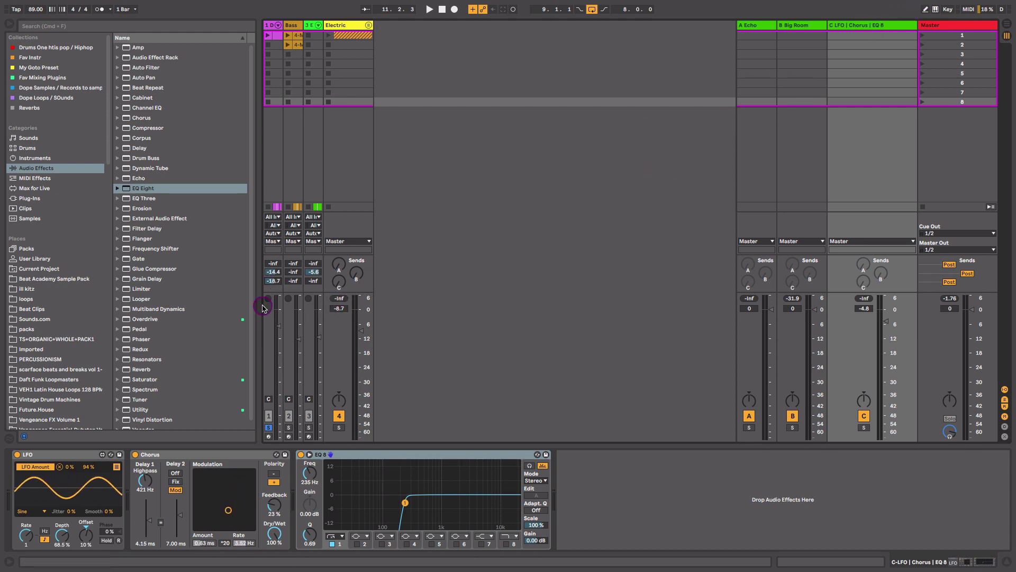
{"action": "type", "text": "0"}
{"action": "key", "text": "Return"}
{"action": "key", "text": "space"}
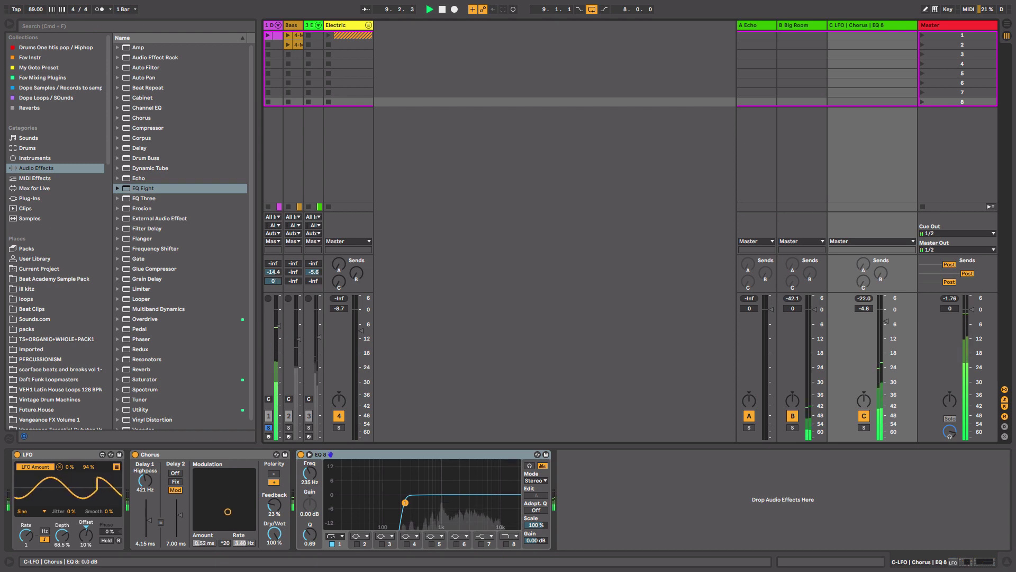
{"action": "type", "text": "-11"}
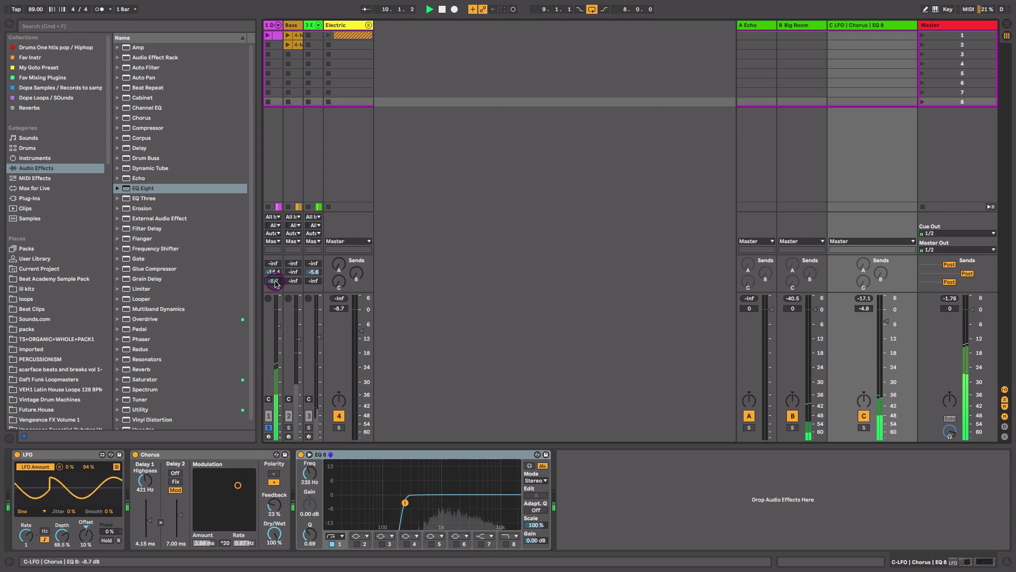
{"action": "key", "text": "Return"}
{"action": "left_click_drag", "start_coordinate": [273, 281], "coordinate": [281, 420]}
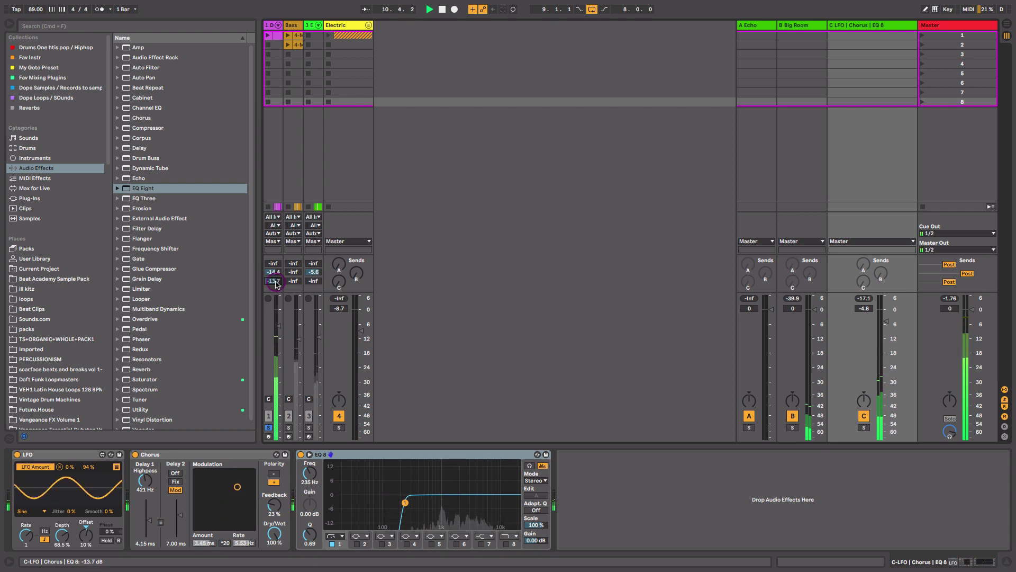
{"action": "left_click", "coordinate": [268, 426]}
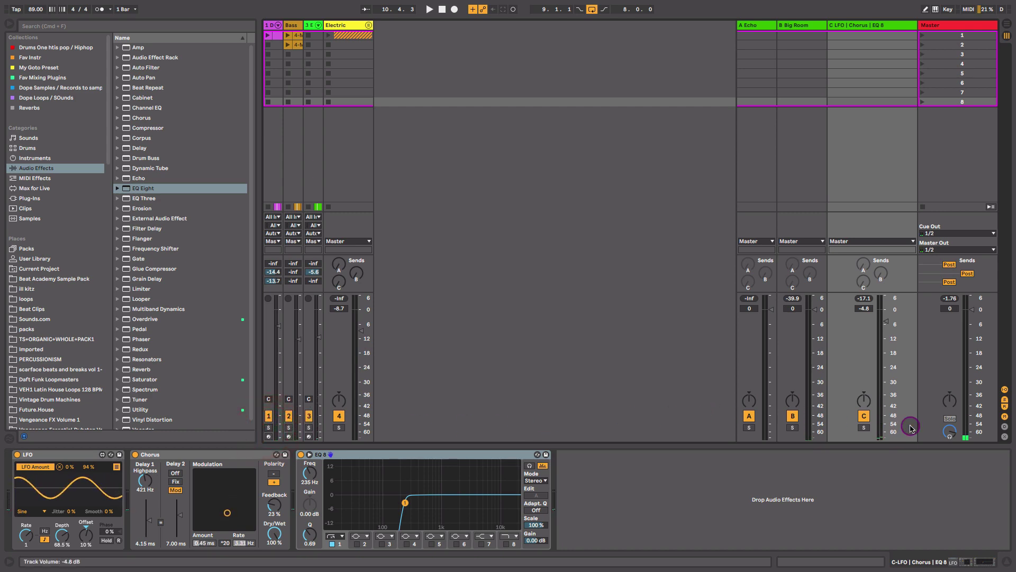
- Review the LFO's parameter mappings on return C and set the LFO rate to 3/16
{"action": "left_click", "coordinate": [862, 427]}
{"action": "left_click", "coordinate": [71, 454]}
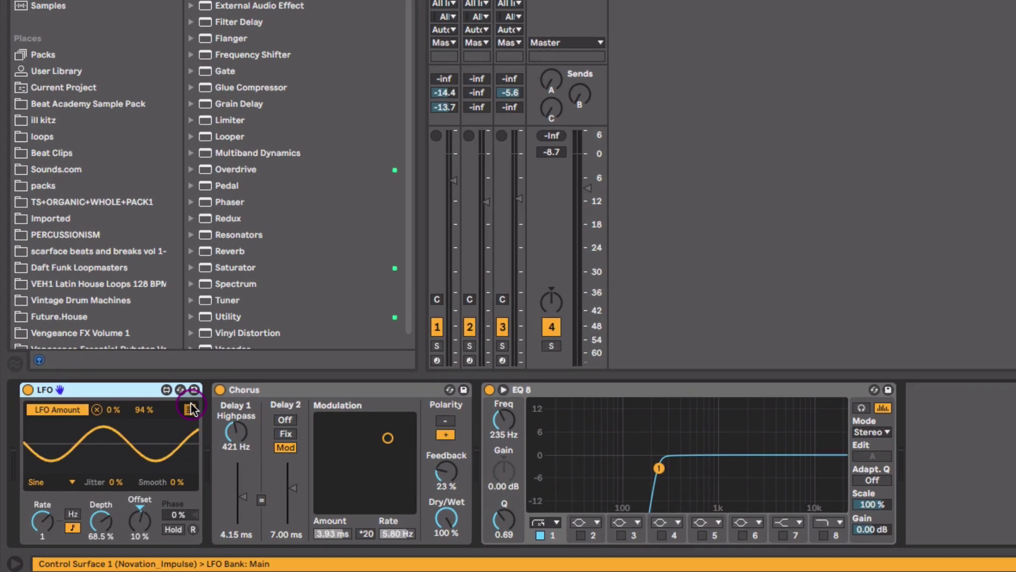
{"action": "left_click", "coordinate": [117, 467]}
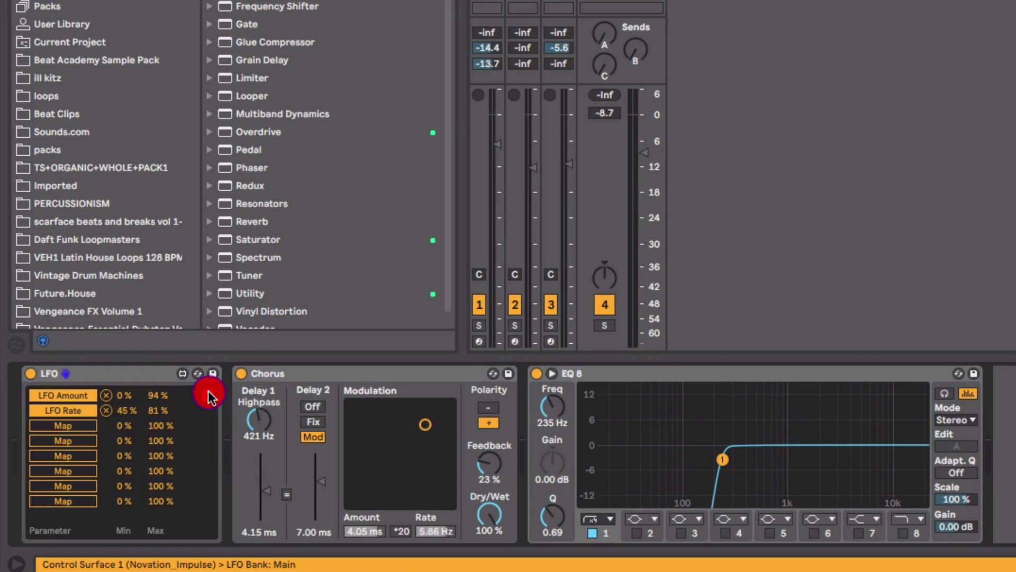
{"action": "left_click", "coordinate": [72, 429]}
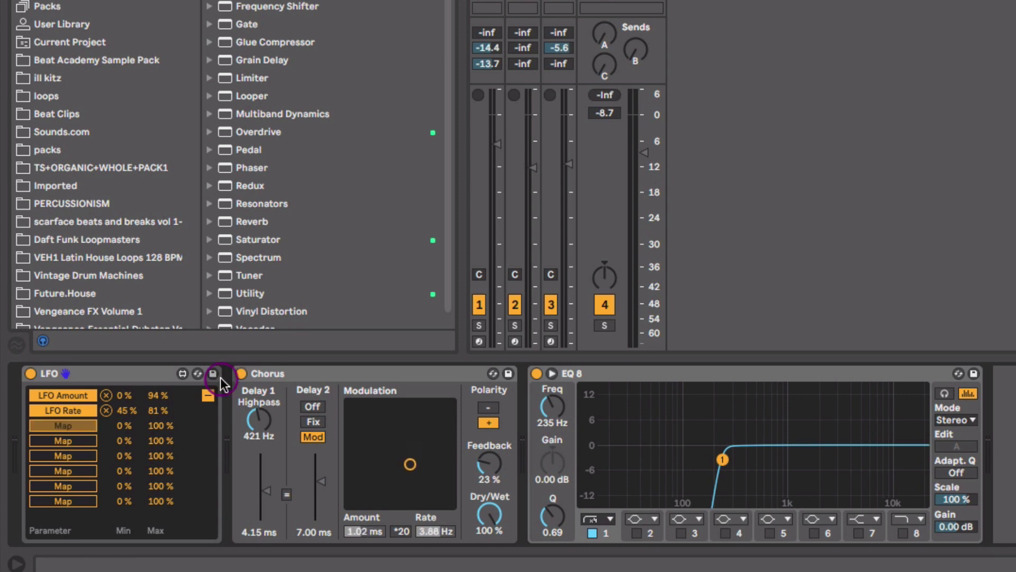
{"action": "left_click", "coordinate": [208, 395]}
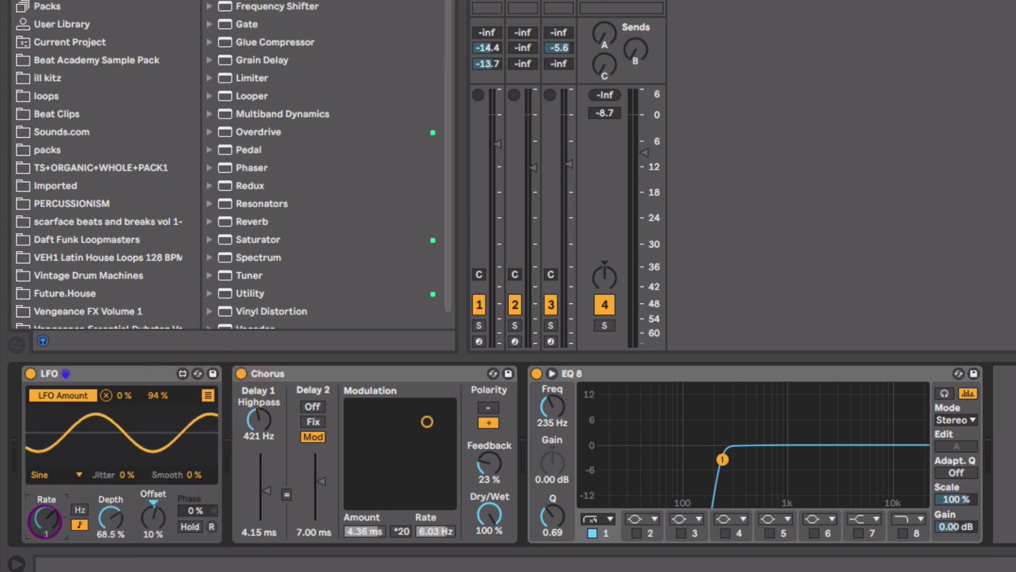
{"action": "mouse_move", "coordinate": [44, 537]}
{"action": "left_mouse_down"}
{"action": "mouse_move", "coordinate": [55, 511]}
{"action": "mouse_move", "coordinate": [40, 539]}
{"action": "mouse_move", "coordinate": [45, 522]}
{"action": "left_mouse_up"}
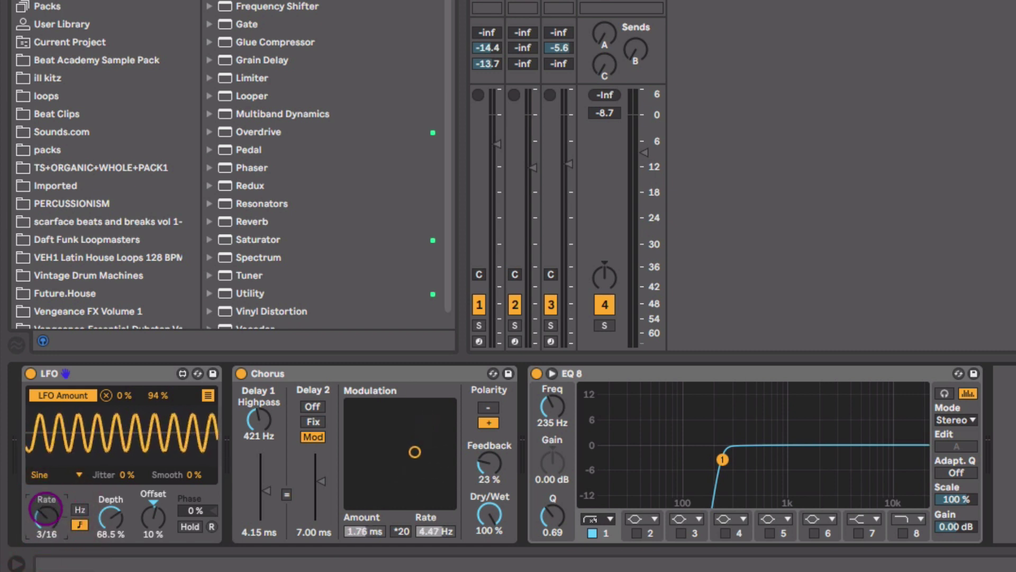
- Set the LFO rate on return C to 1 and play the loop to hear the modulation
{"action": "left_click_drag", "start_coordinate": [41, 526], "coordinate": [47, 526]}
{"action": "left_click", "coordinate": [359, 318]}
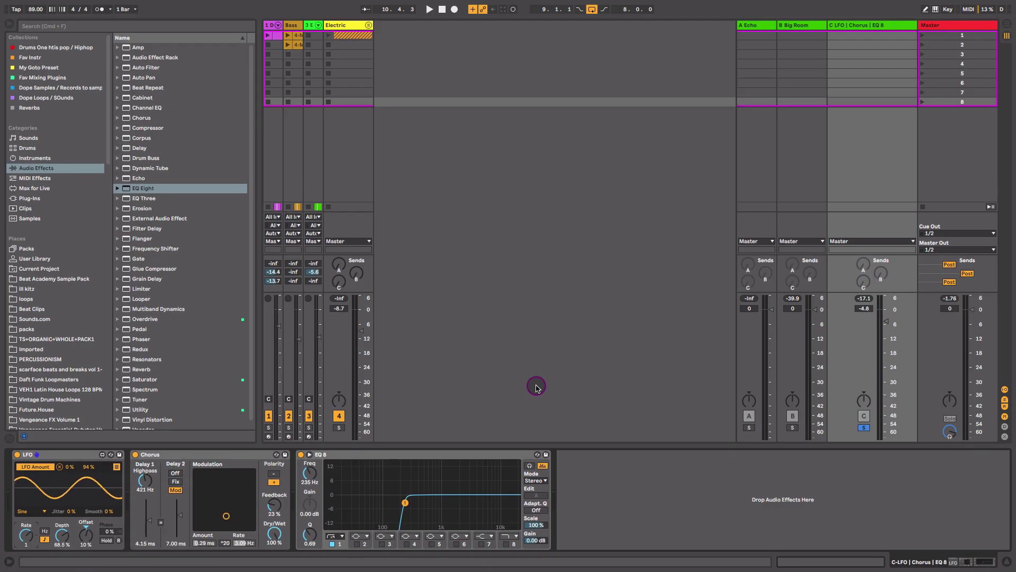
{"action": "key", "text": "space"}
{"action": "left_click", "coordinate": [896, 318]}
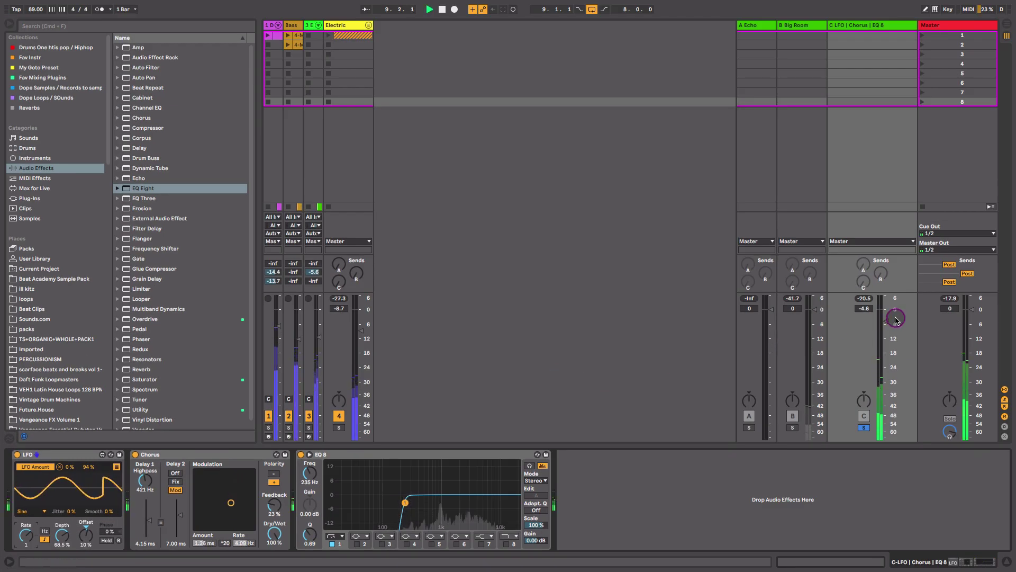
- Recheck the LFO's parameter mappings and set return C's volume to -3.4 dB while auditioning it
{"action": "mouse_move", "coordinate": [896, 320]}
{"action": "left_mouse_down"}
{"action": "mouse_move", "coordinate": [886, 316]}
{"action": "mouse_move", "coordinate": [885, 333]}
{"action": "left_mouse_up"}
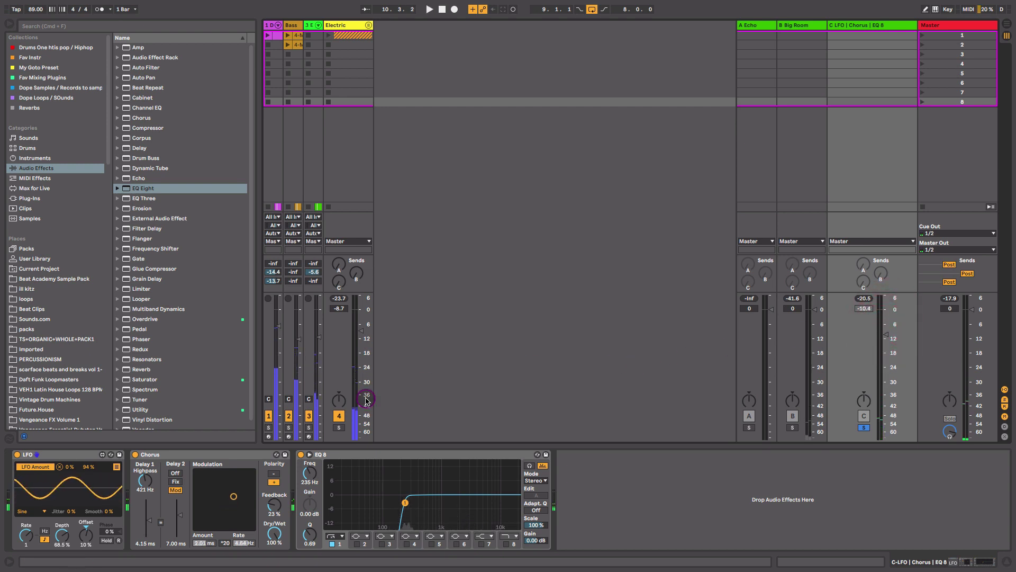
{"action": "left_click", "coordinate": [116, 467]}
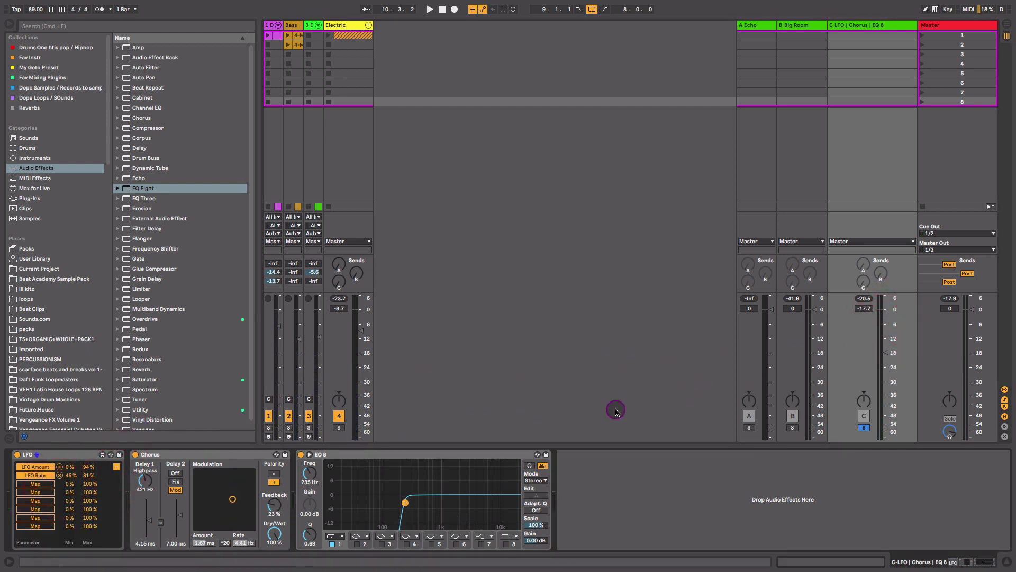
{"action": "left_click", "coordinate": [118, 466]}
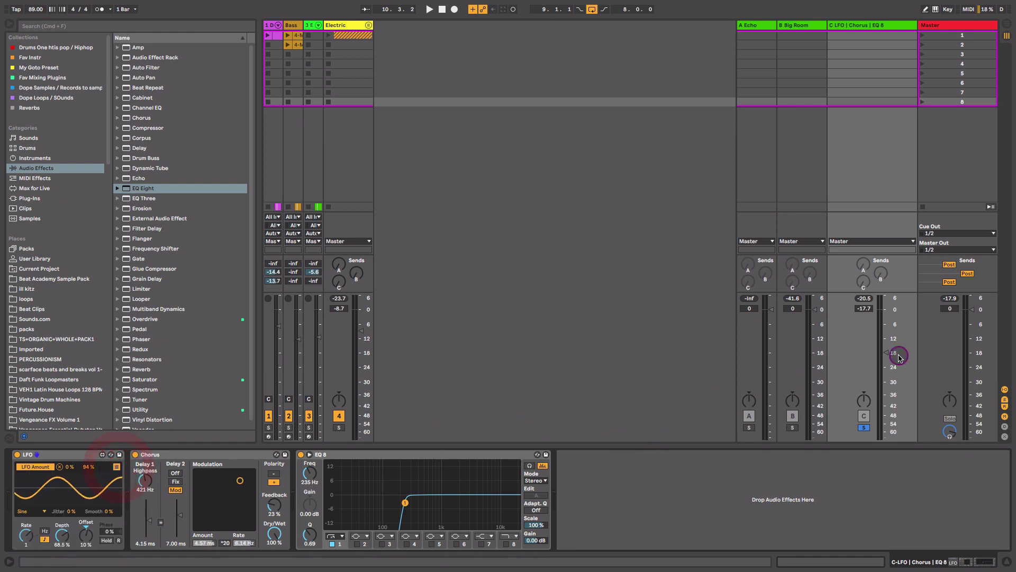
{"action": "left_click_drag", "start_coordinate": [899, 357], "coordinate": [899, 354]}
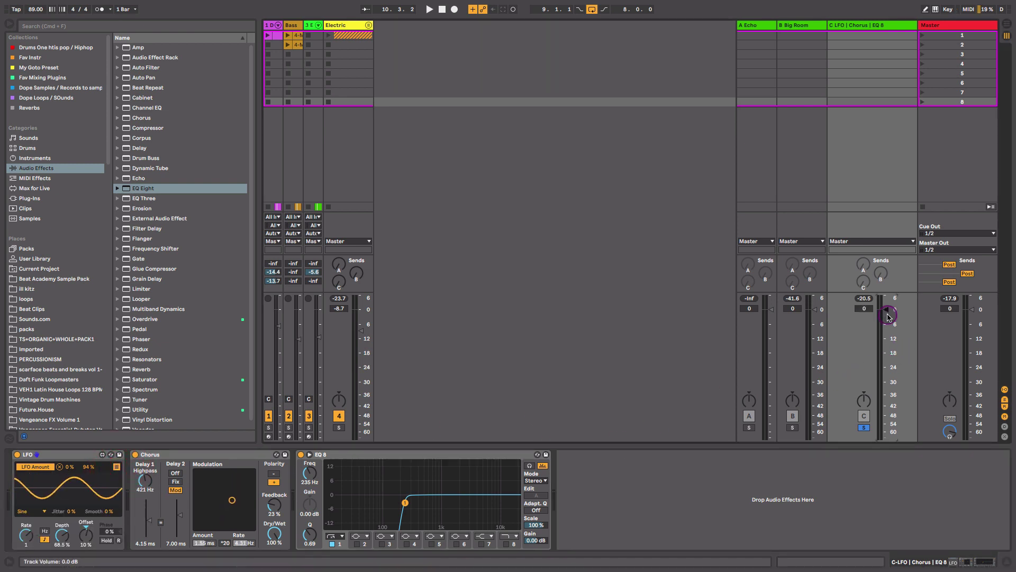
{"action": "key", "text": "space"}
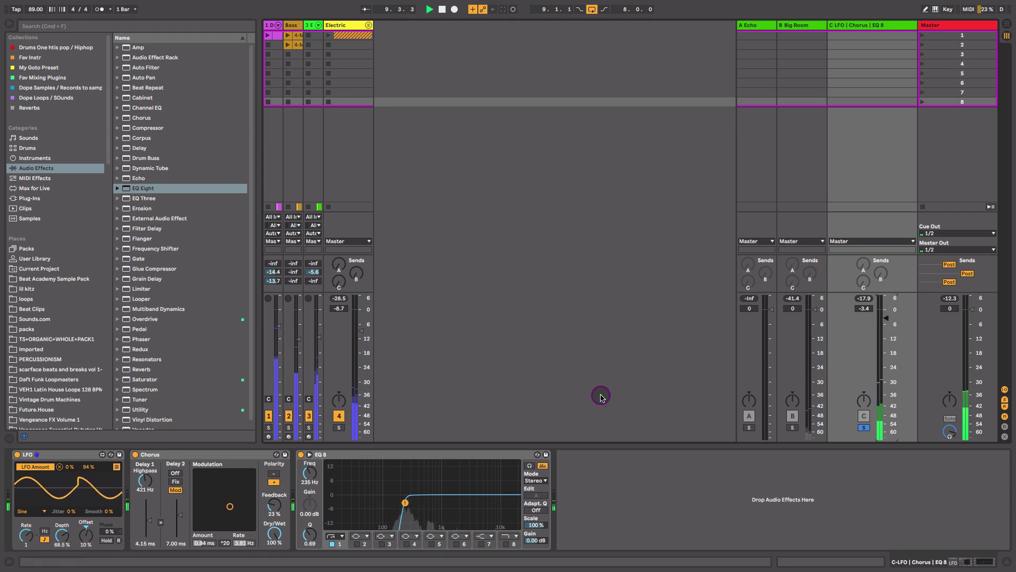
{"action": "key", "text": "space"}
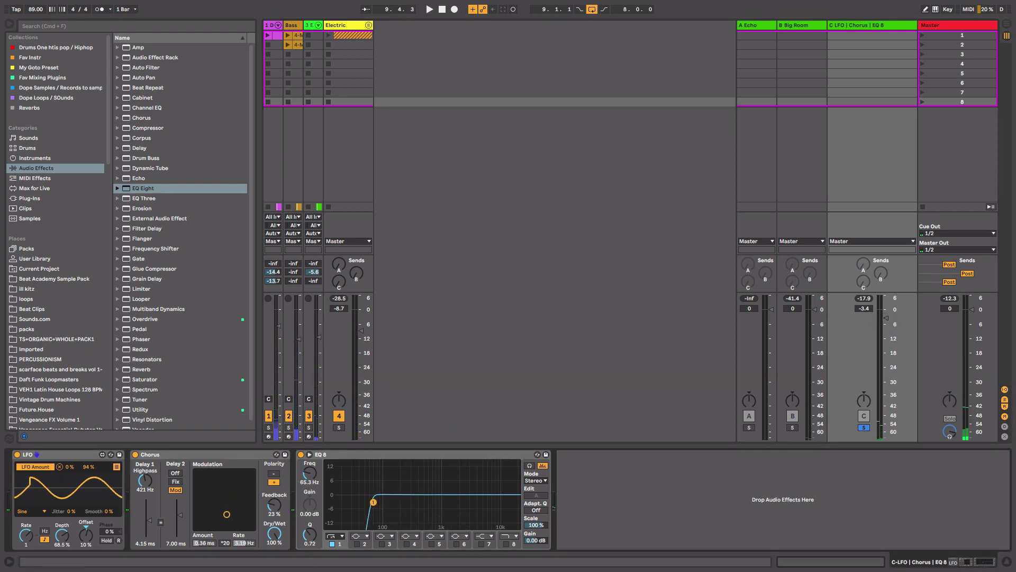
- Set the low-cut frequency in return C's EQ 8 to 202 Hz and unsolo the return
{"action": "key", "text": "space"}
{"action": "left_click_drag", "start_coordinate": [372, 503], "coordinate": [401, 504]}
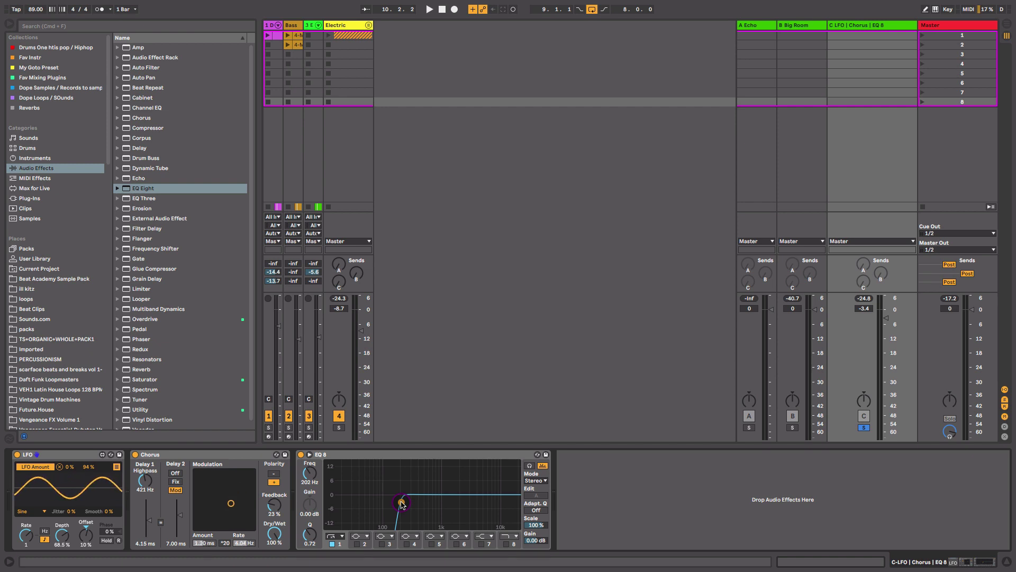
{"action": "left_click", "coordinate": [860, 423]}
- Compare the full mix during playback with return C switched off and on again
{"action": "key", "text": "space"}
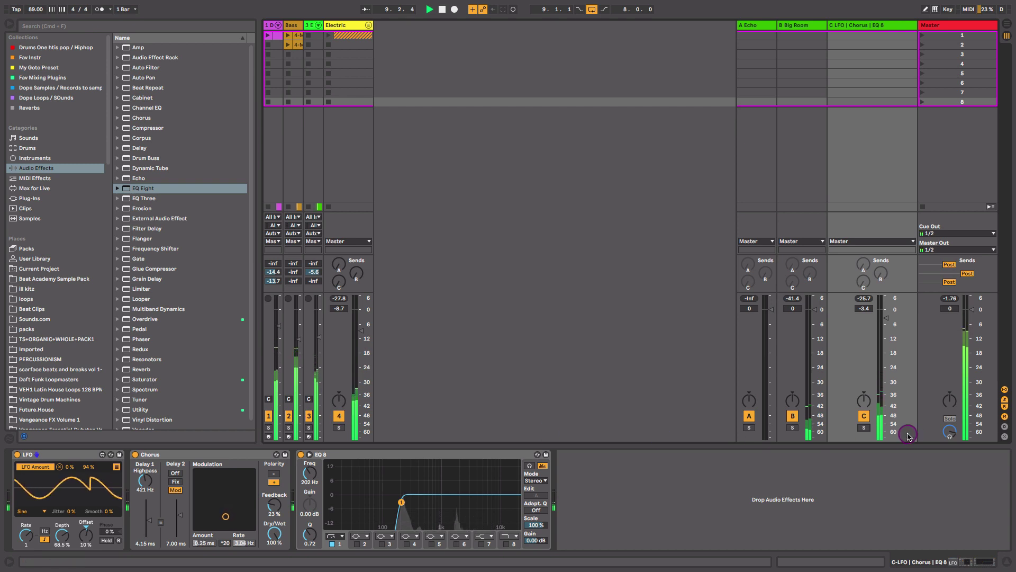
{"action": "left_click", "coordinate": [864, 415]}
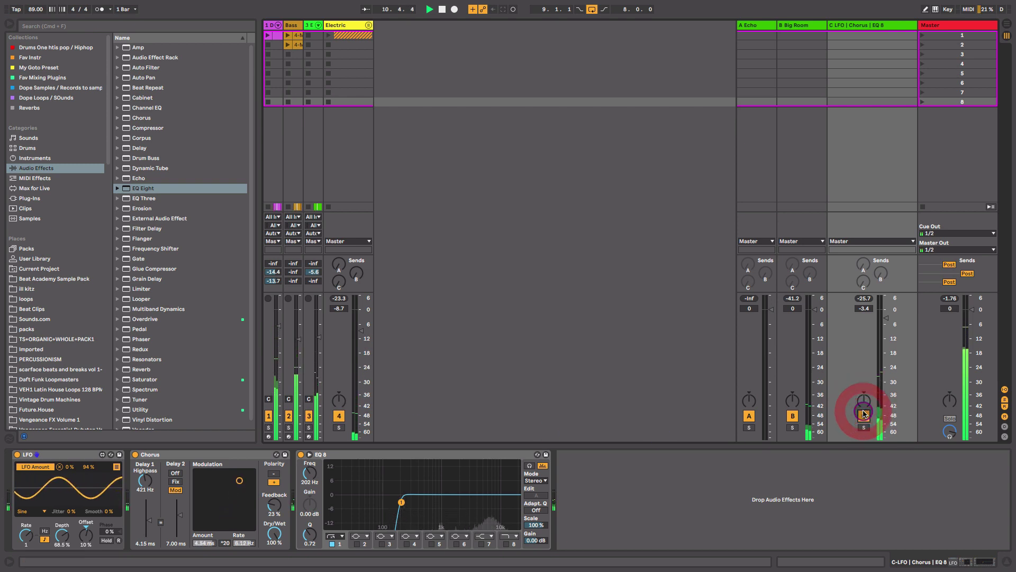
{"action": "left_click", "coordinate": [864, 413]}
- Set the Electric Piano's Big Room send to -9.7 dB and the Electric group's to -5.0 dB, adding some Echo to the group
{"action": "left_click", "coordinate": [307, 305]}
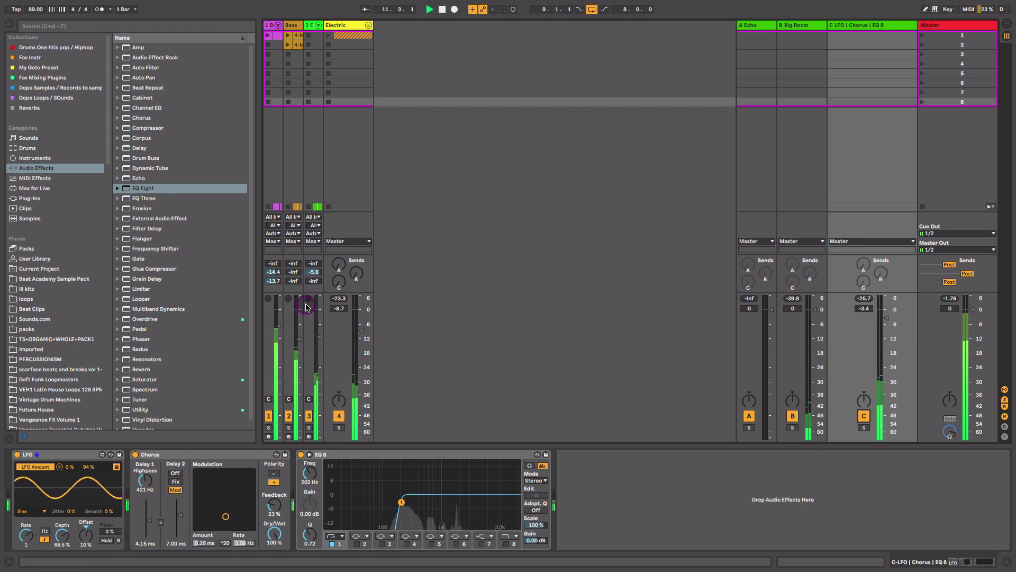
{"action": "left_click", "coordinate": [315, 272]}
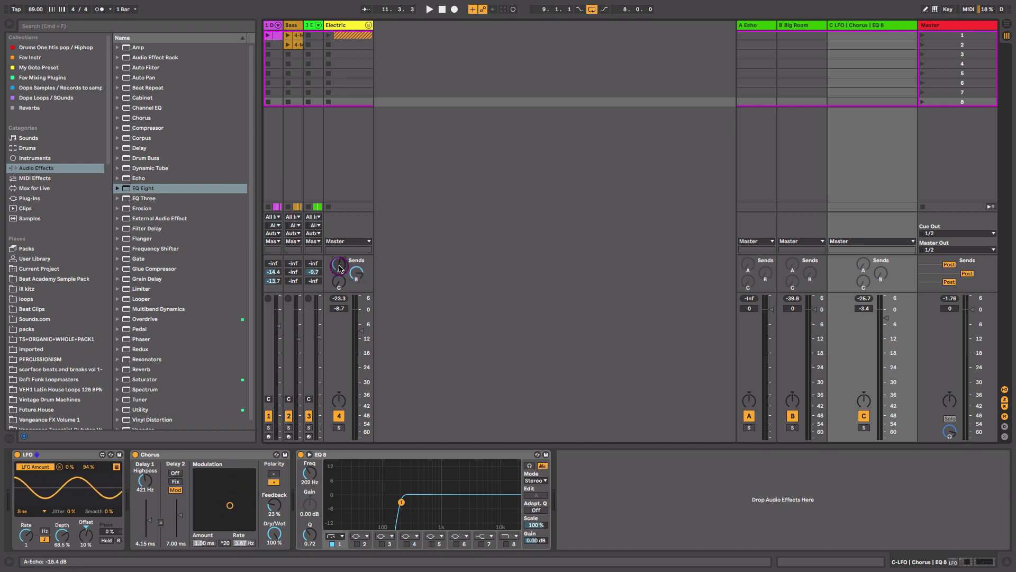
{"action": "key", "text": "space"}
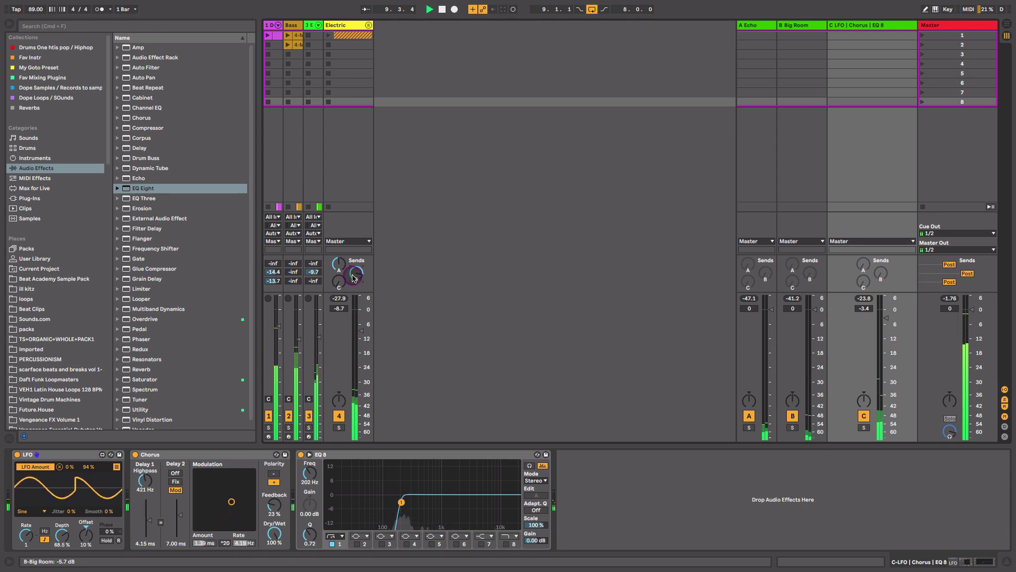
{"action": "left_click_drag", "start_coordinate": [353, 278], "coordinate": [353, 274]}
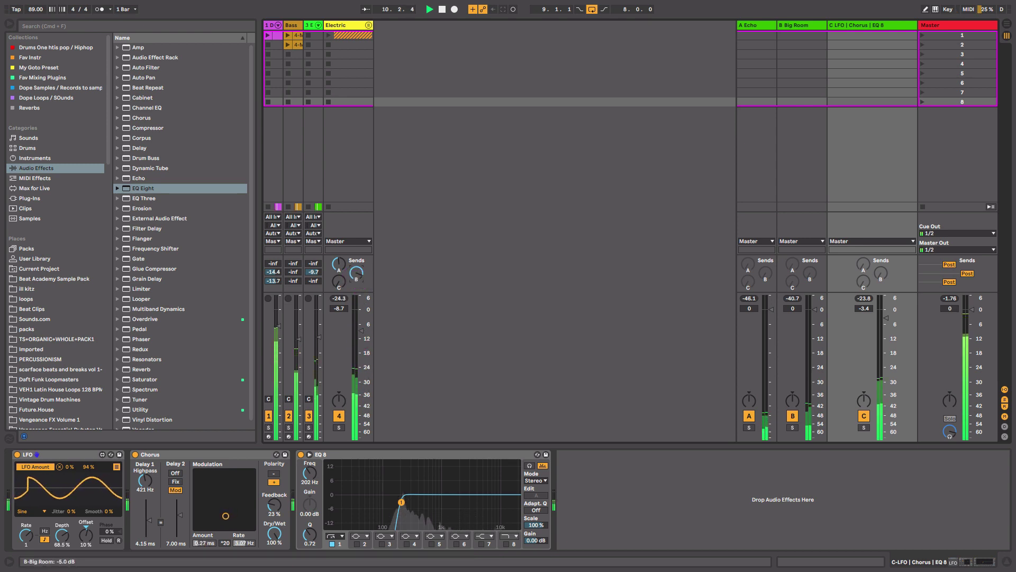
- Collapse the EQ 8 and Chorus devices on return C and select the Electric group
{"action": "double_click", "coordinate": [358, 454]}
{"action": "double_click", "coordinate": [249, 453]}
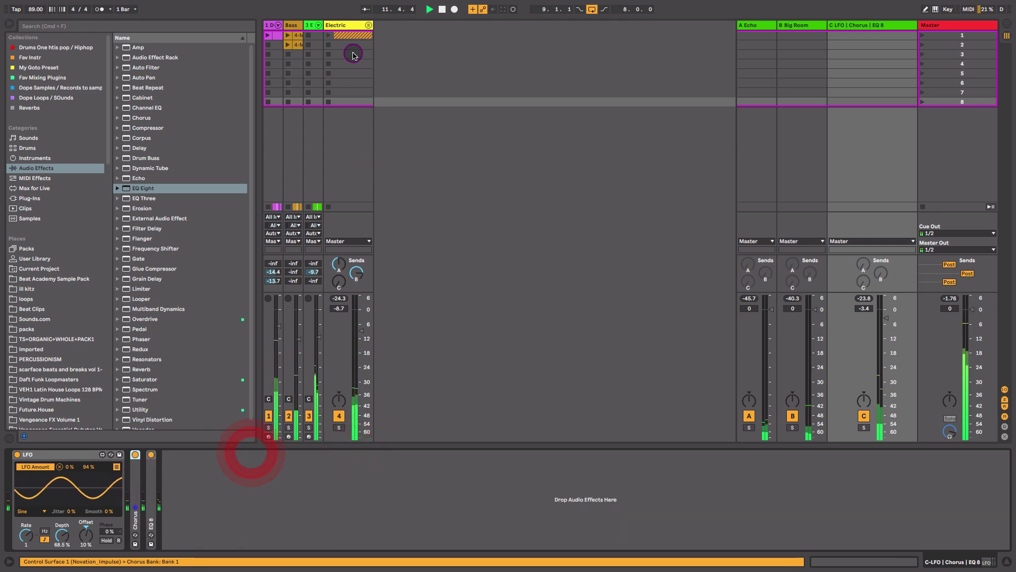
{"action": "left_click", "coordinate": [345, 25]}
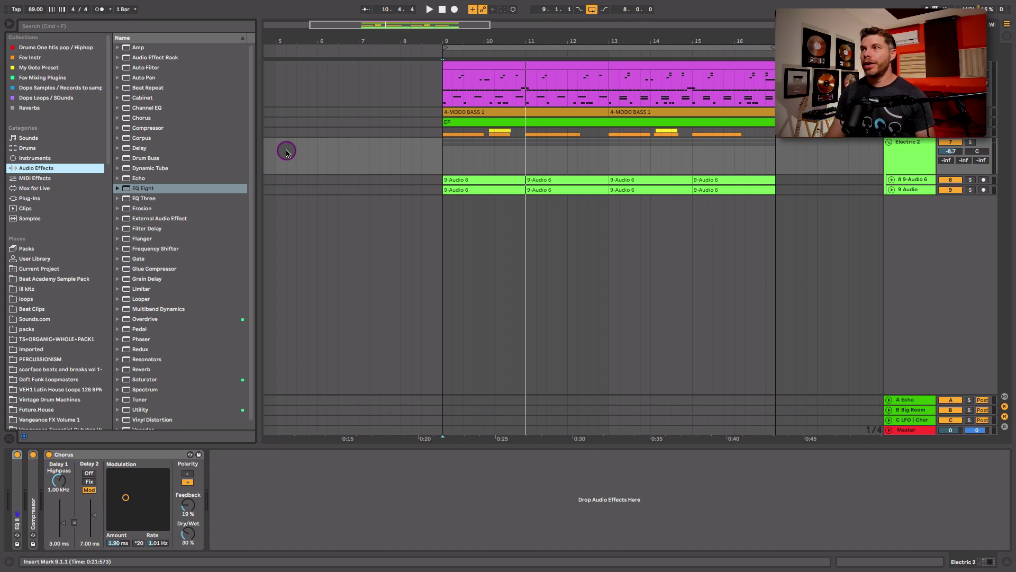
- Unfold the 9-Audio 6 guitar track in the Electric 2 group, solo it and play it from bar 9
{"action": "left_click", "coordinate": [911, 147]}
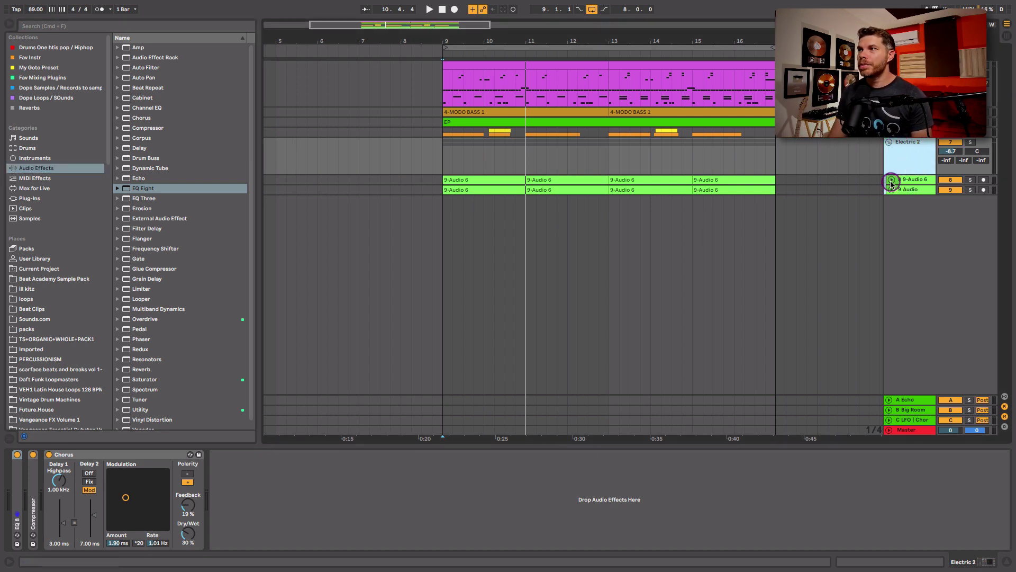
{"action": "left_click", "coordinate": [891, 180]}
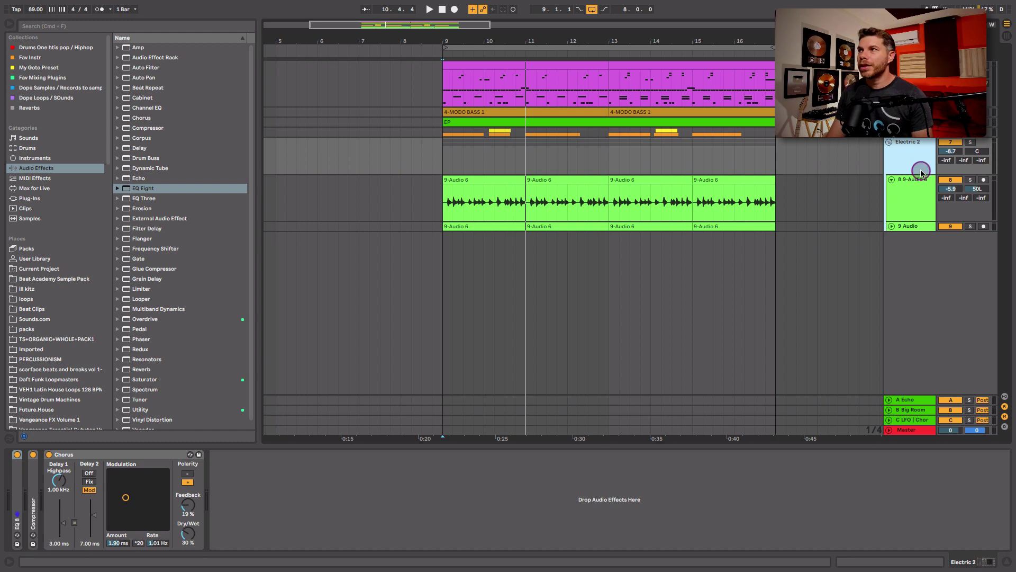
{"action": "left_click", "coordinate": [973, 142]}
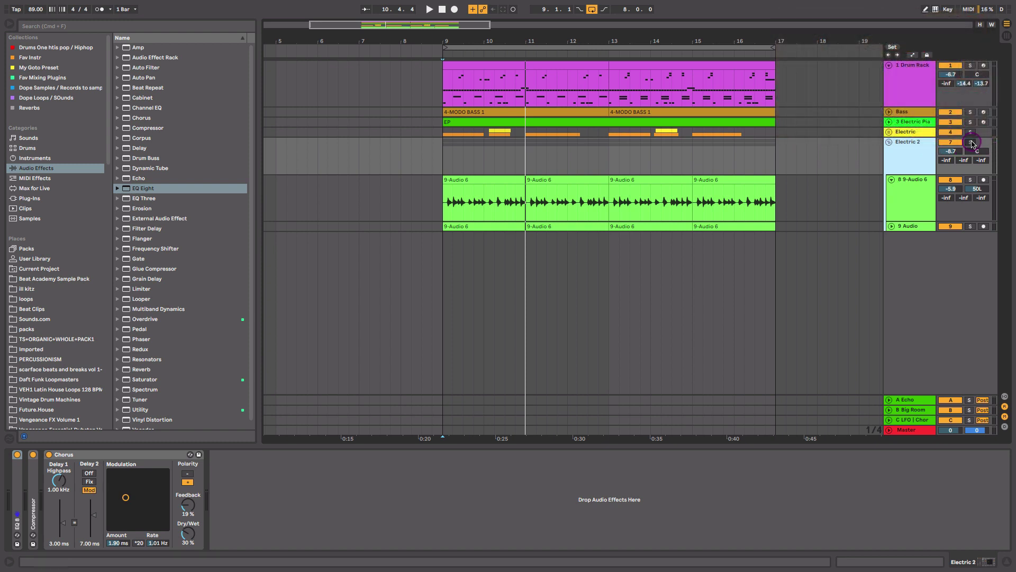
{"action": "left_click", "coordinate": [971, 180]}
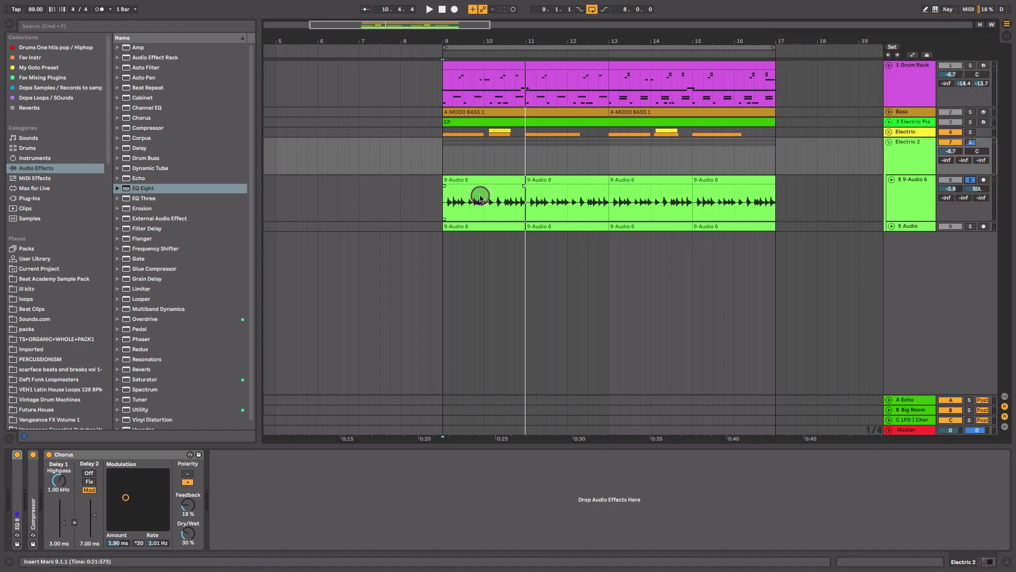
{"action": "left_click", "coordinate": [444, 204]}
{"action": "key", "text": "space"}
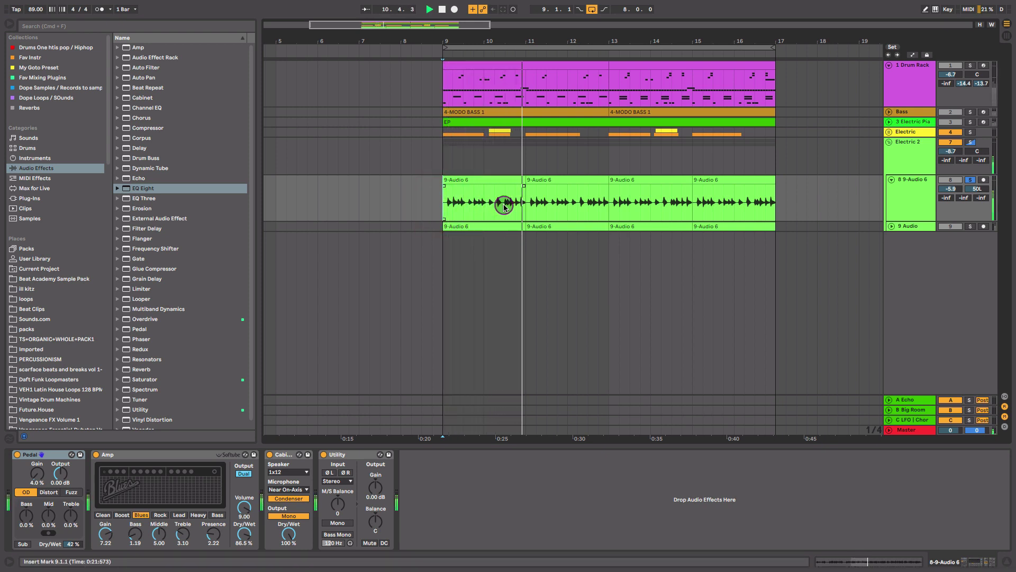
- Inspect the guitar track's Pedal settings and the Amp's Blues model
{"action": "left_click", "coordinate": [49, 457]}
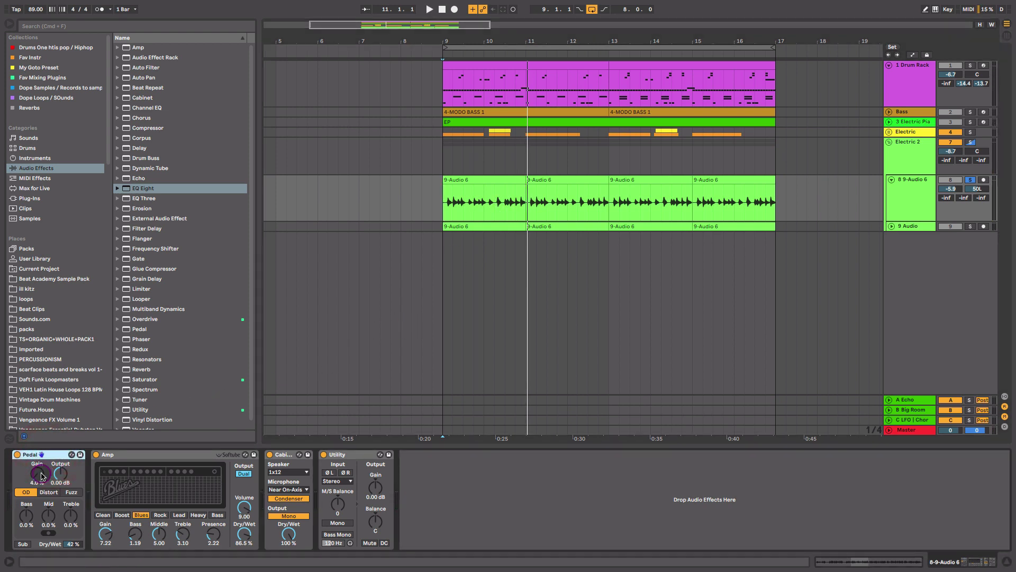
{"action": "left_click", "coordinate": [169, 457]}
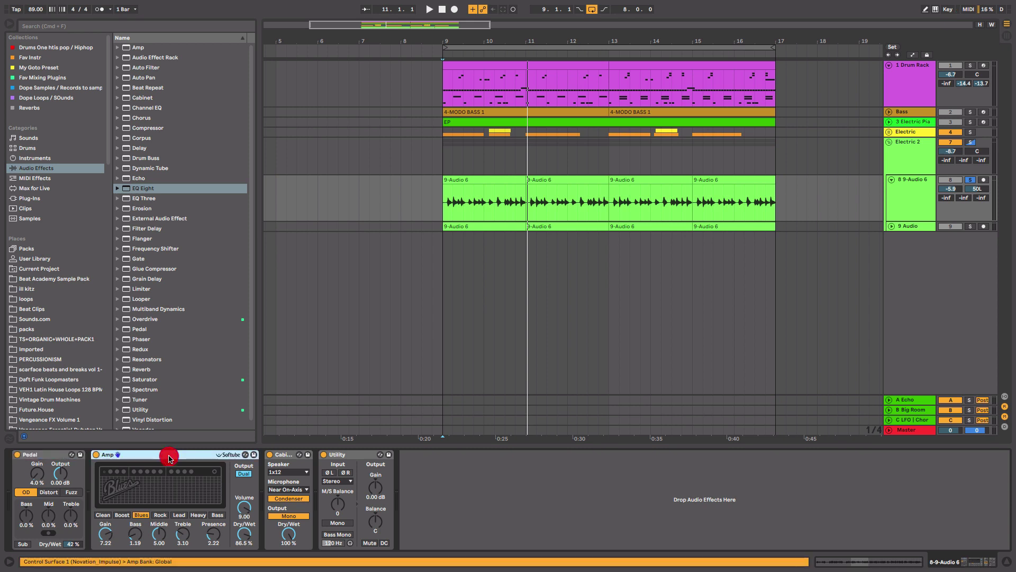
{"action": "left_click", "coordinate": [142, 515]}
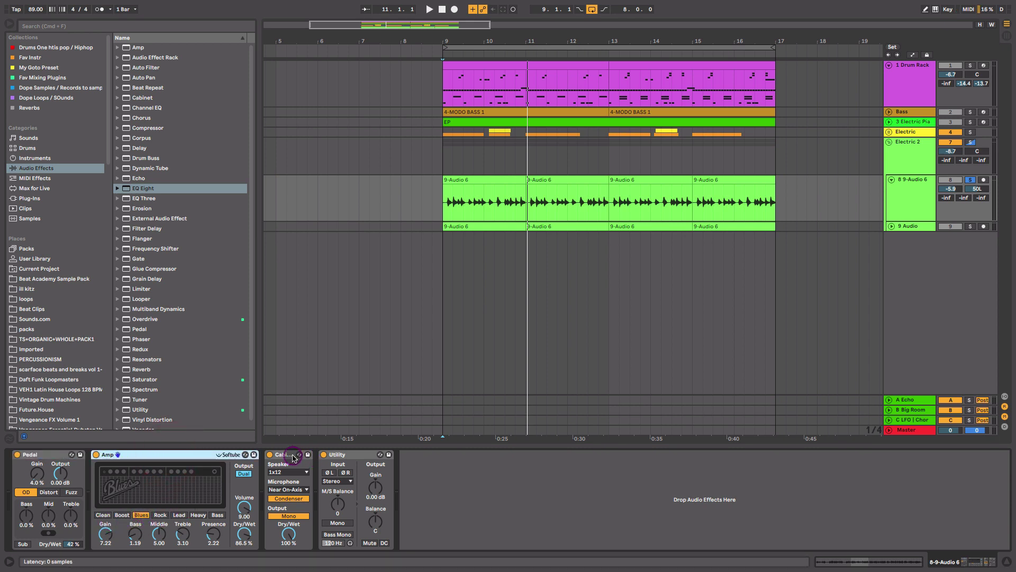
- Unfold the 9 Audio guitar track, select its first clip and start playback from bar 9
{"action": "left_click", "coordinate": [915, 200]}
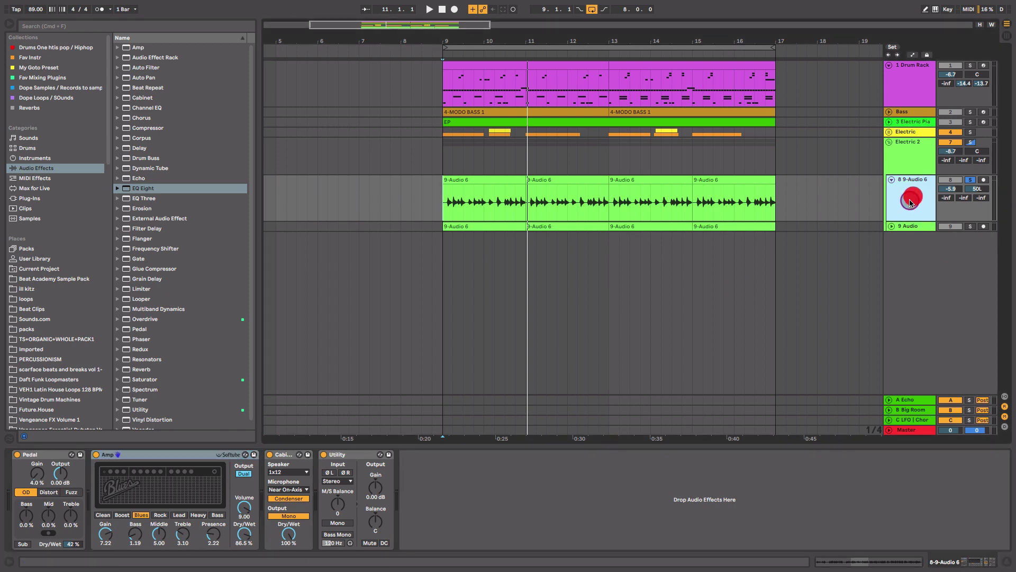
{"action": "left_click", "coordinate": [891, 227]}
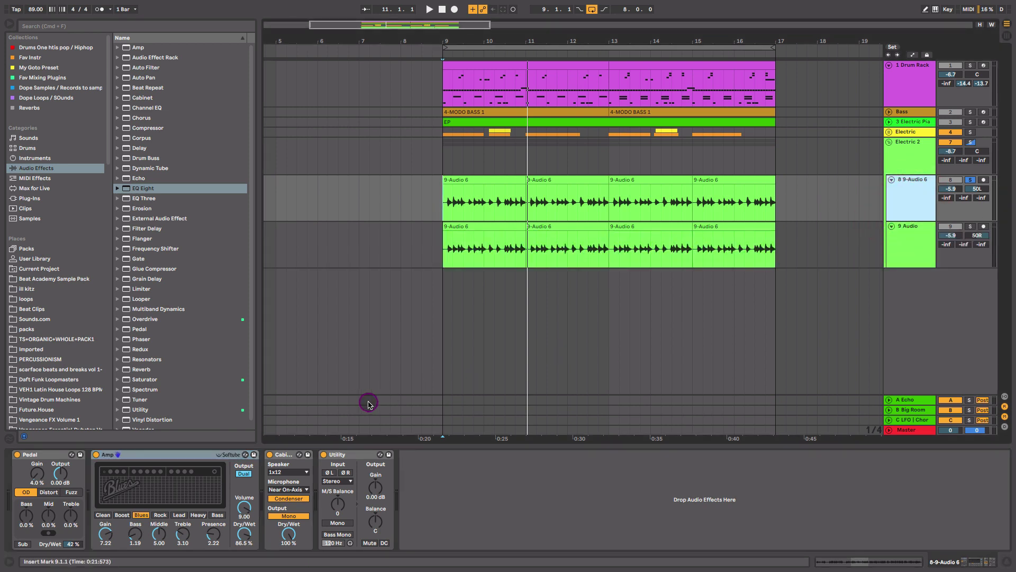
{"action": "left_click", "coordinate": [462, 228]}
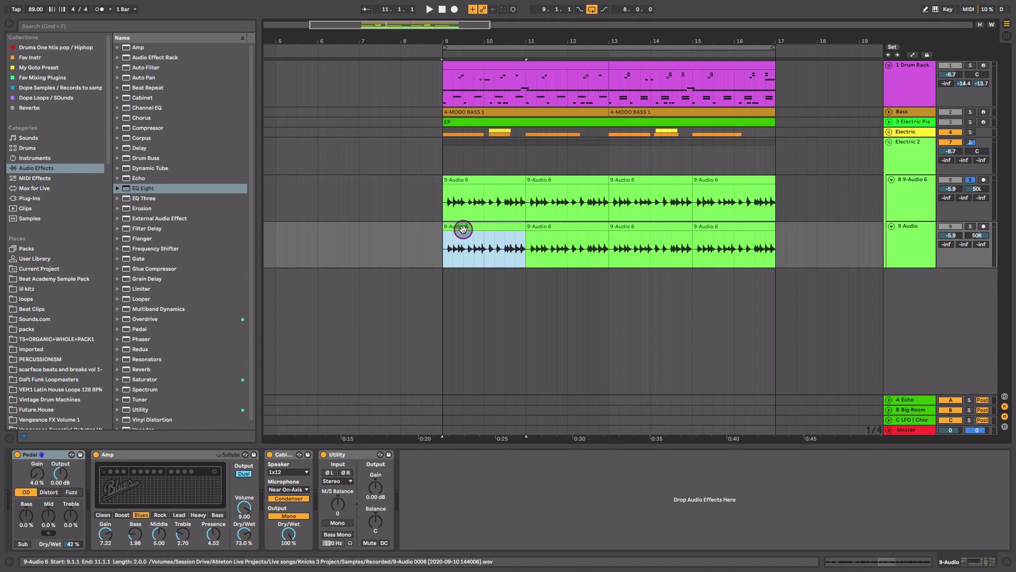
{"action": "key", "text": "plus"}
{"action": "key", "text": "space"}
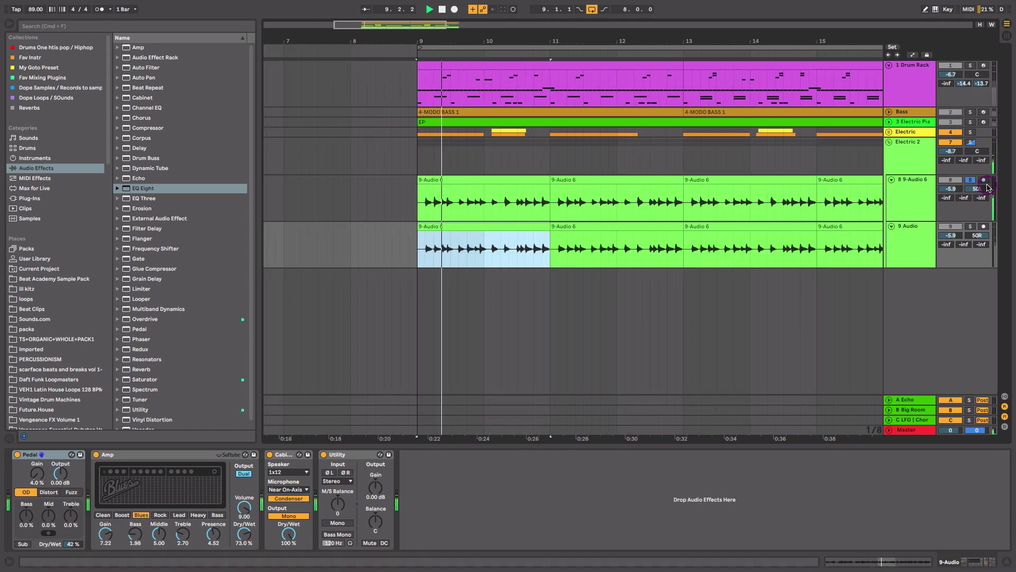
- Solo the 9 Audio guitar alongside the first one and set the Electric 2 group's volume to -9.0 dB during playback
{"action": "key", "text": "Tab"}
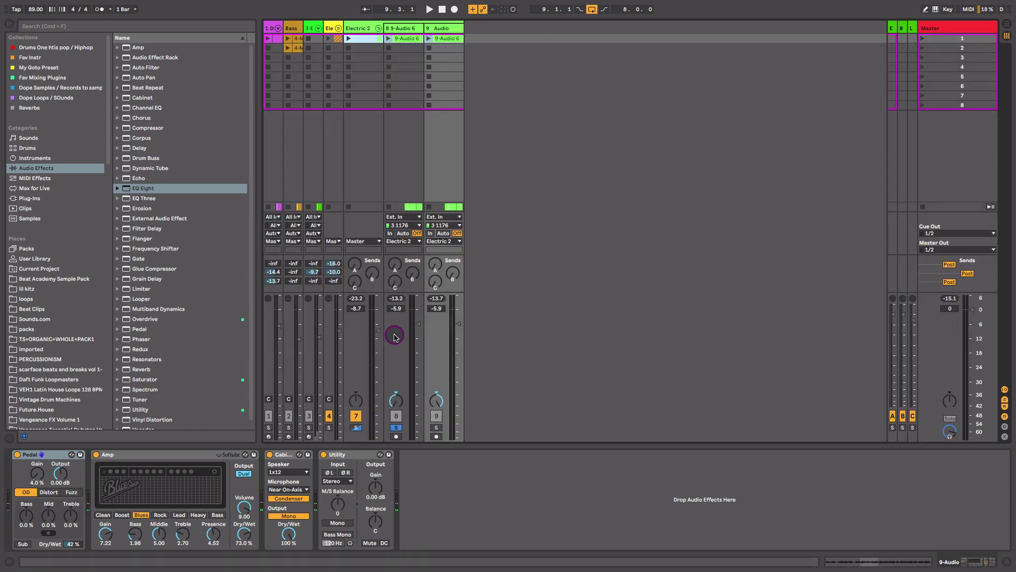
{"action": "left_click_drag", "start_coordinate": [399, 402], "coordinate": [399, 393]}
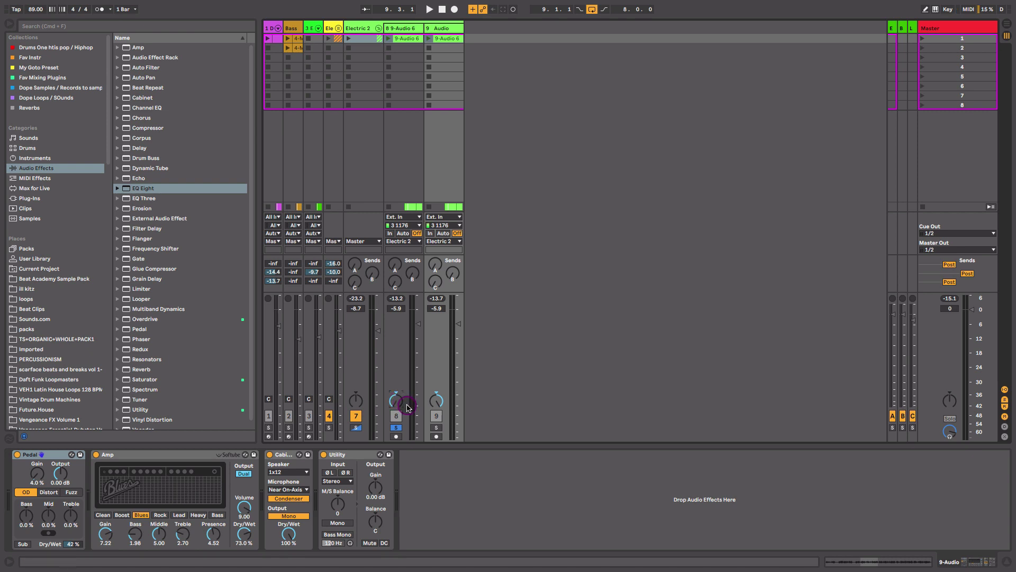
{"action": "left_click", "coordinate": [439, 421]}
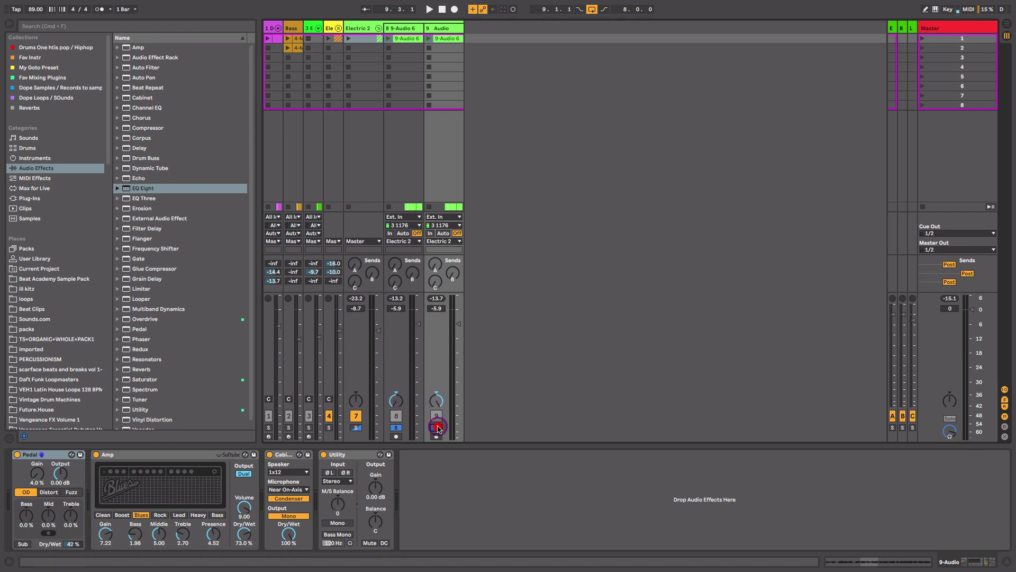
{"action": "key", "text": "space"}
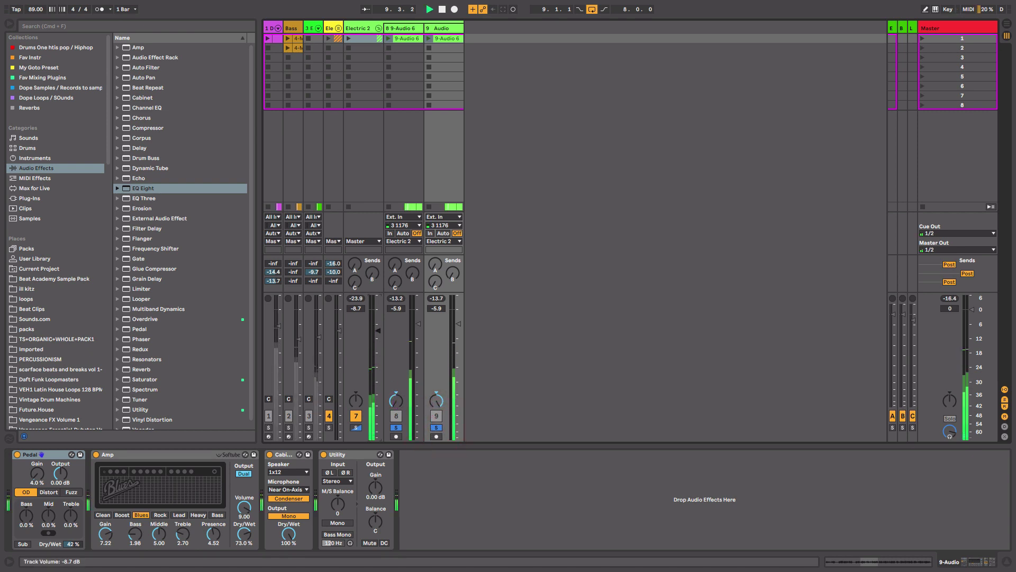
{"action": "left_click_drag", "start_coordinate": [378, 330], "coordinate": [378, 333]}
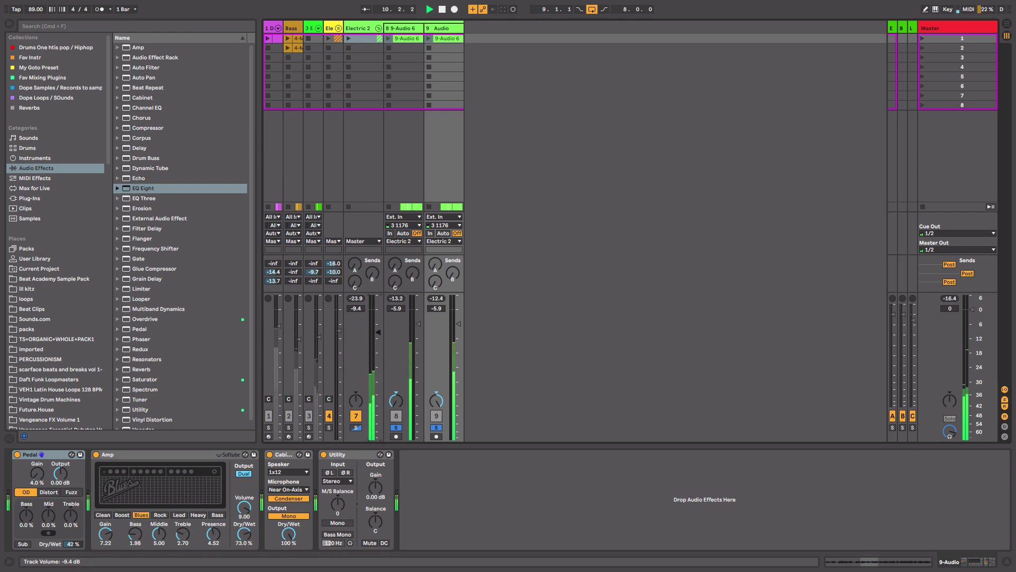
{"action": "key", "text": "Tab"}
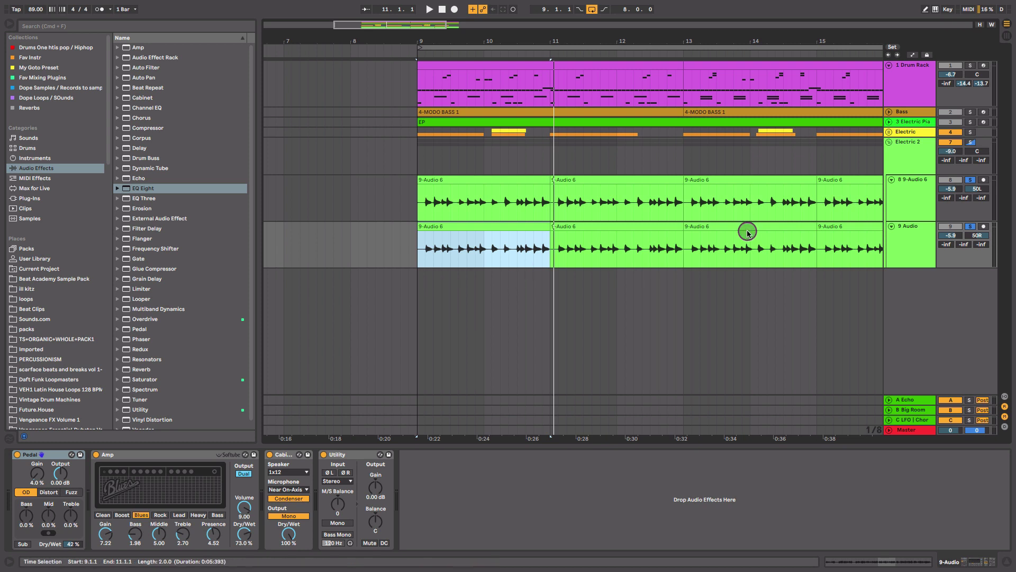
- Set the low cut of the Electric 2 group's EQ Eight to 297 Hz while the guitars play
{"action": "left_click", "coordinate": [911, 154]}
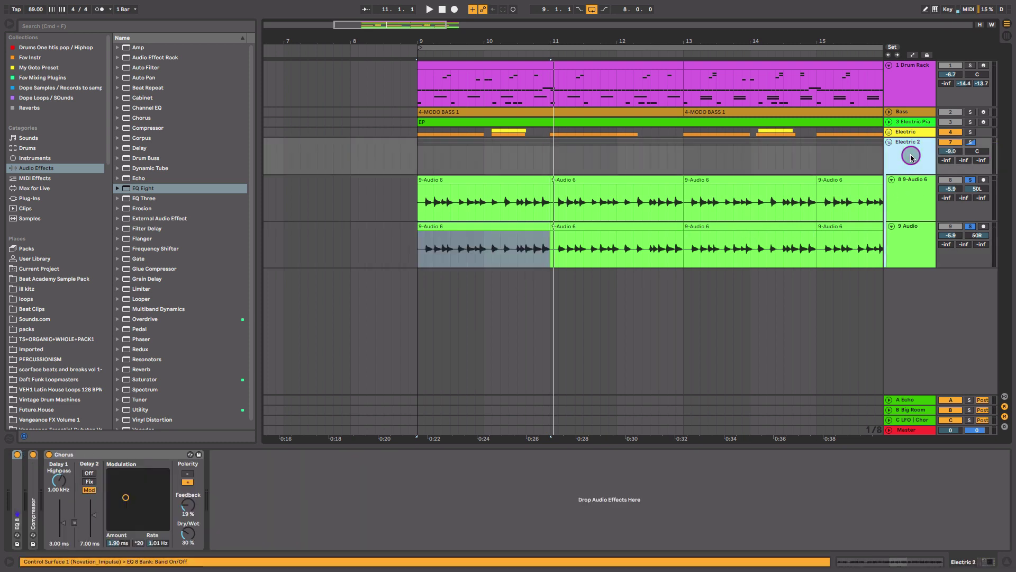
{"action": "double_click", "coordinate": [22, 502]}
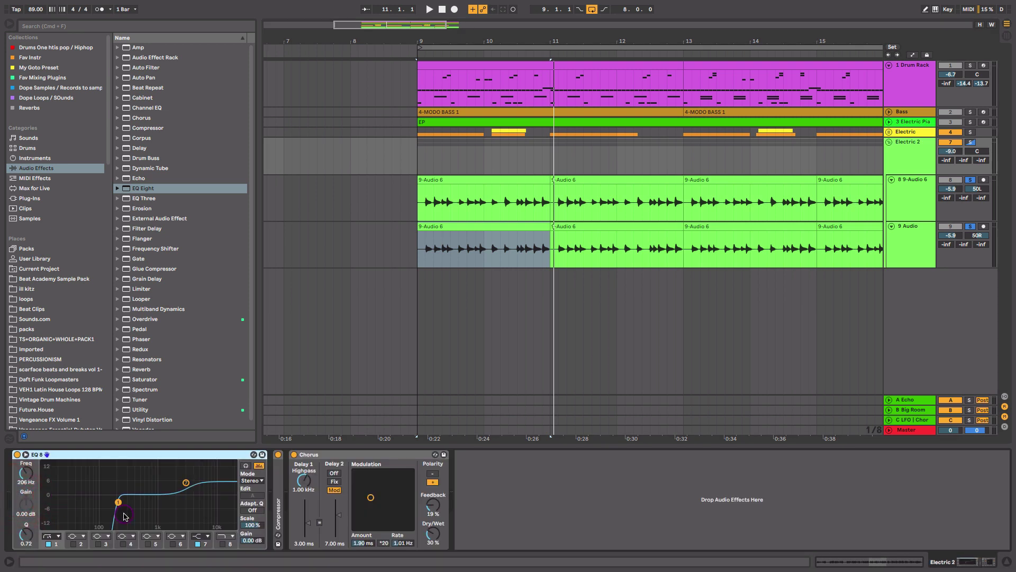
{"action": "key", "text": "space"}
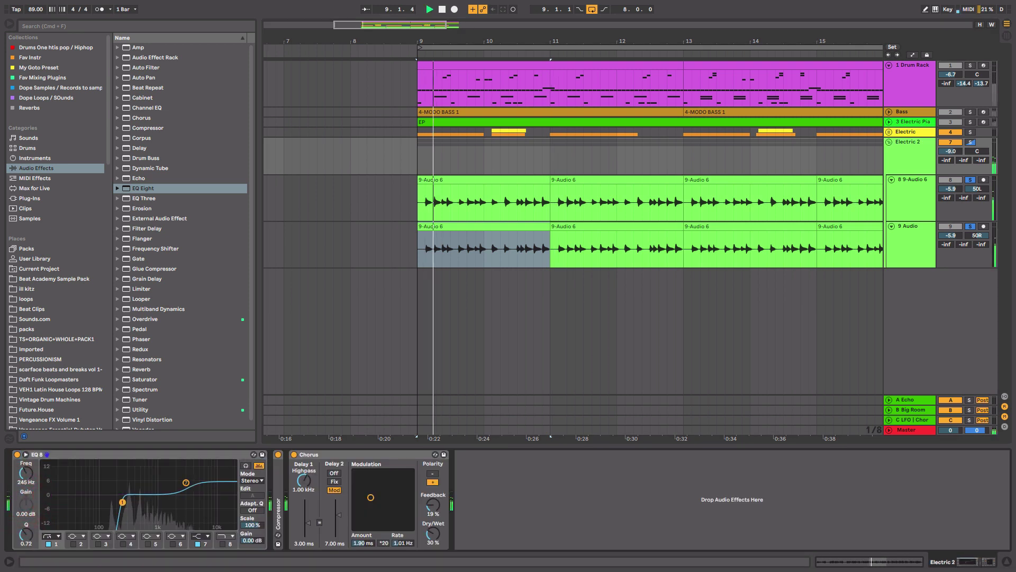
{"action": "mouse_move", "coordinate": [122, 505]}
{"action": "left_mouse_down"}
{"action": "mouse_move", "coordinate": [79, 501]}
{"action": "mouse_move", "coordinate": [127, 501]}
{"action": "left_mouse_up"}
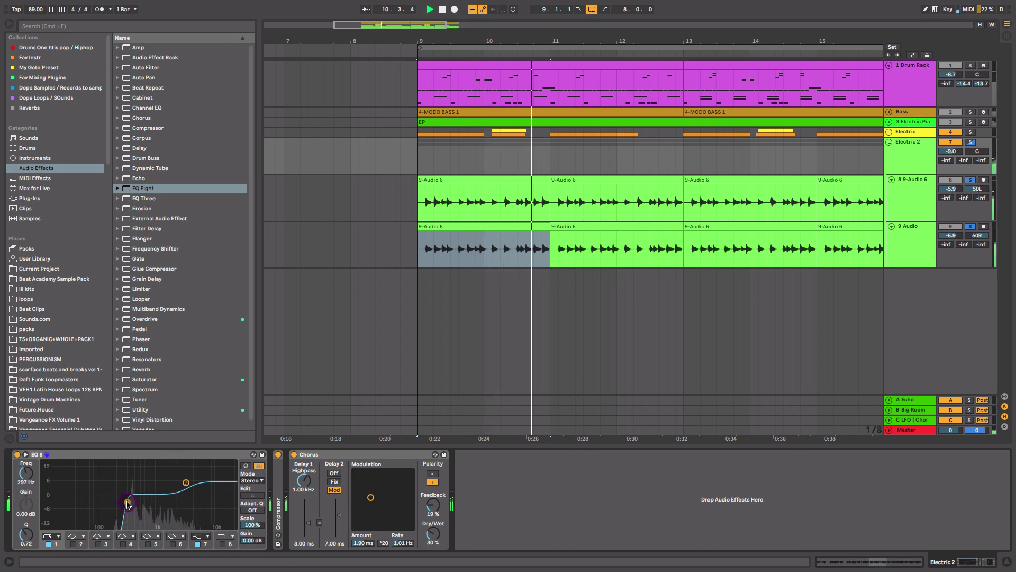
- Unfold the Electric 2 group's Compressor, set its threshold to -24.0 dB and set the Chorus dry/wet to 38% during playback
{"action": "left_click", "coordinate": [276, 483]}
{"action": "double_click", "coordinate": [275, 483]}
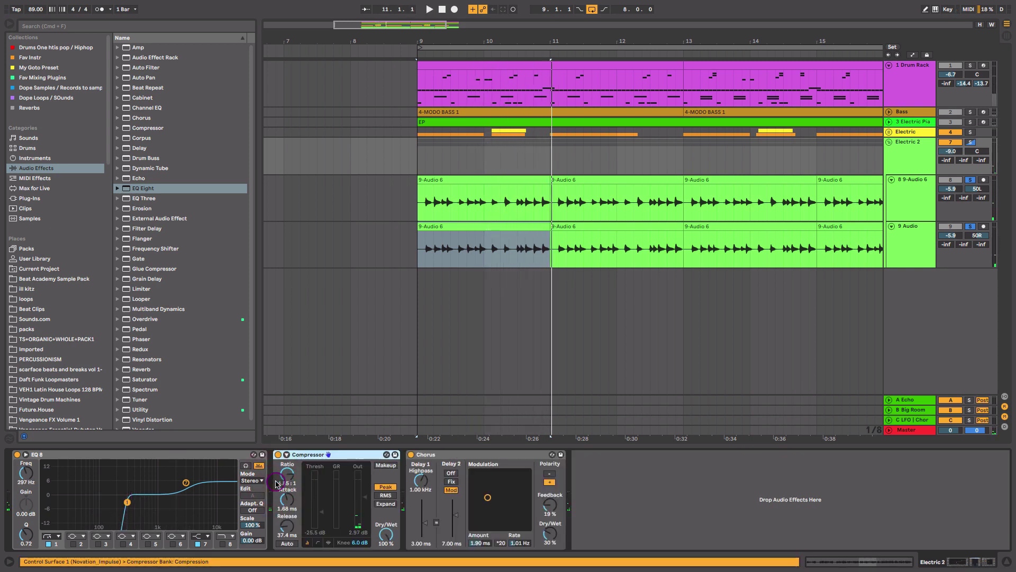
{"action": "key", "text": "space"}
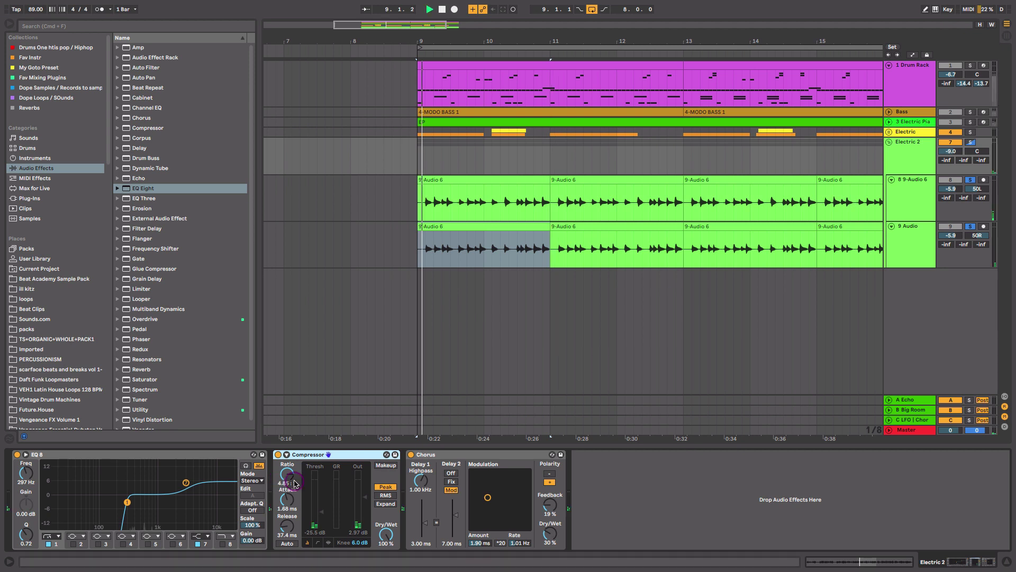
{"action": "left_click_drag", "start_coordinate": [321, 515], "coordinate": [322, 512]}
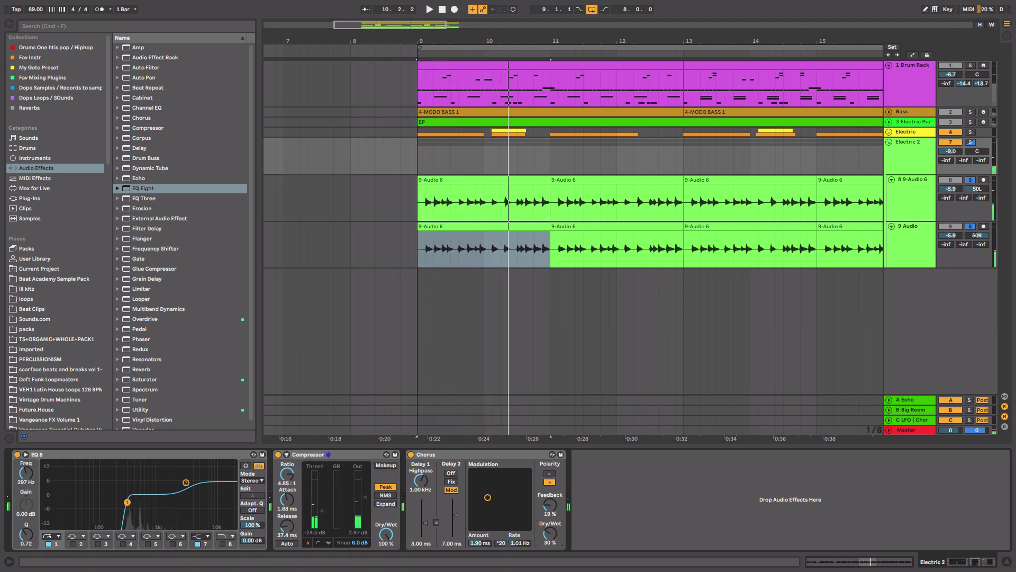
{"action": "key", "text": "space"}
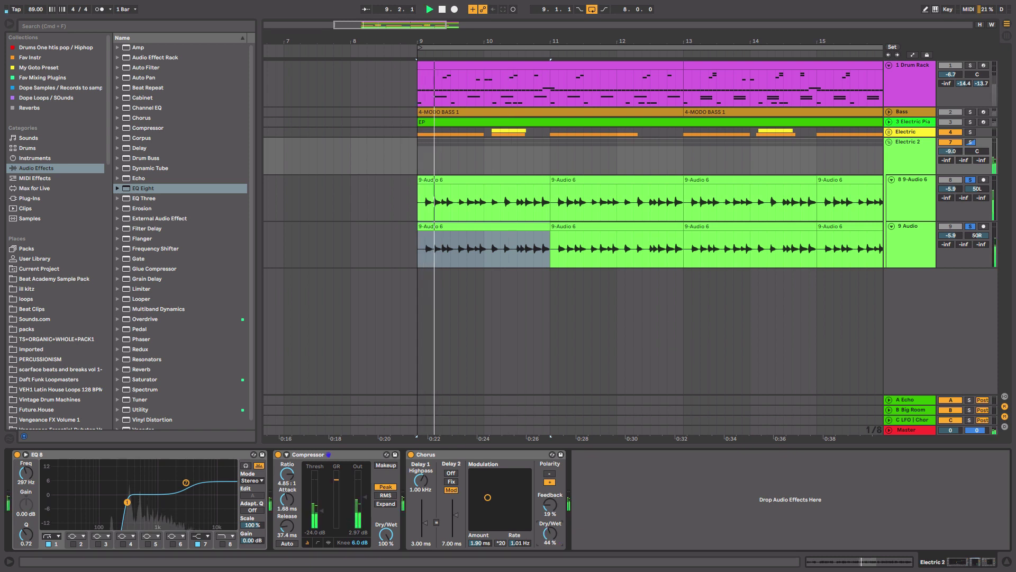
- Unsolo the Electric 2 group, fold all tracks and play the full arrangement from bar 9
{"action": "left_click", "coordinate": [971, 143]}
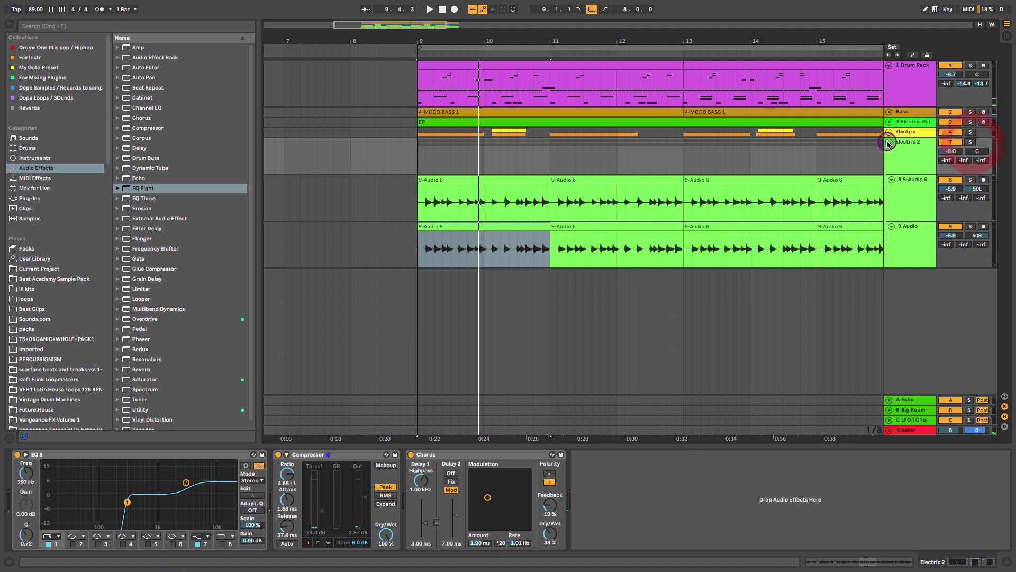
{"action": "left_click", "coordinate": [889, 142], "text": "alt"}
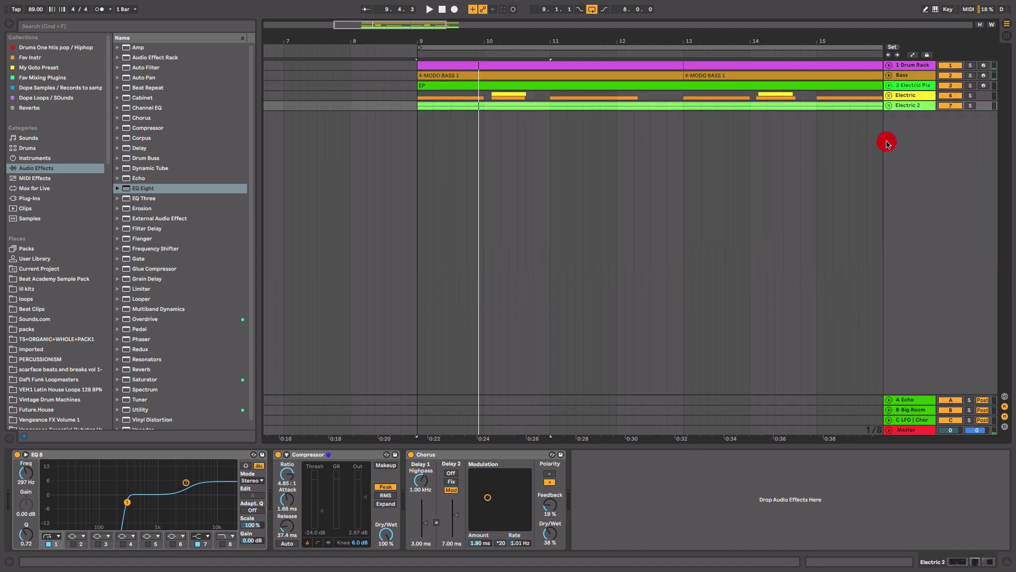
{"action": "left_click", "coordinate": [417, 101]}
{"action": "key", "text": "space"}
{"action": "left_click_drag", "start_coordinate": [531, 39], "coordinate": [533, 40]}
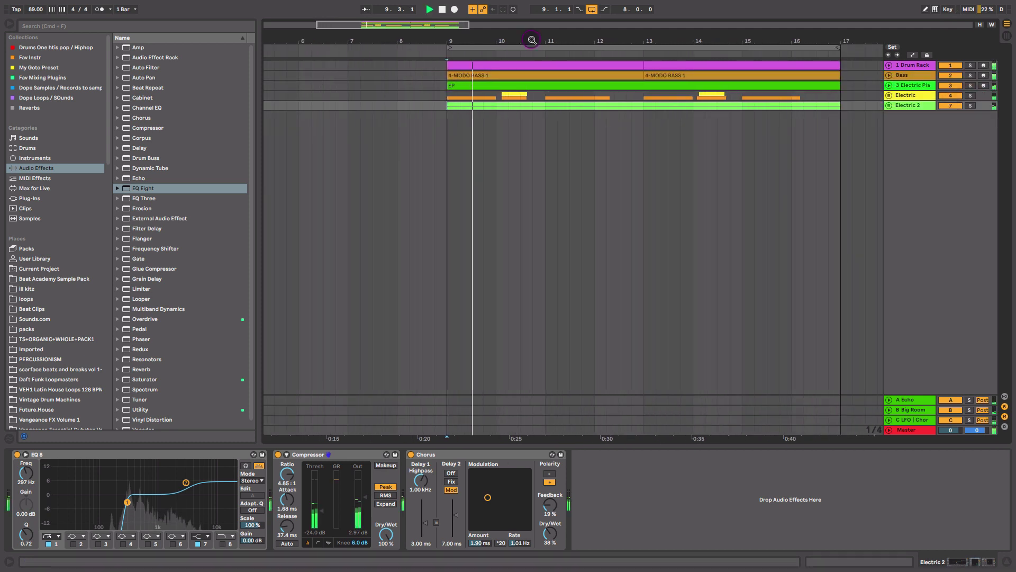
- In the session mixer, set the Electric 2 group's volume to -9.6 dB and the Drum Rack's send B to -12.8 dB
{"action": "key", "text": "Tab"}
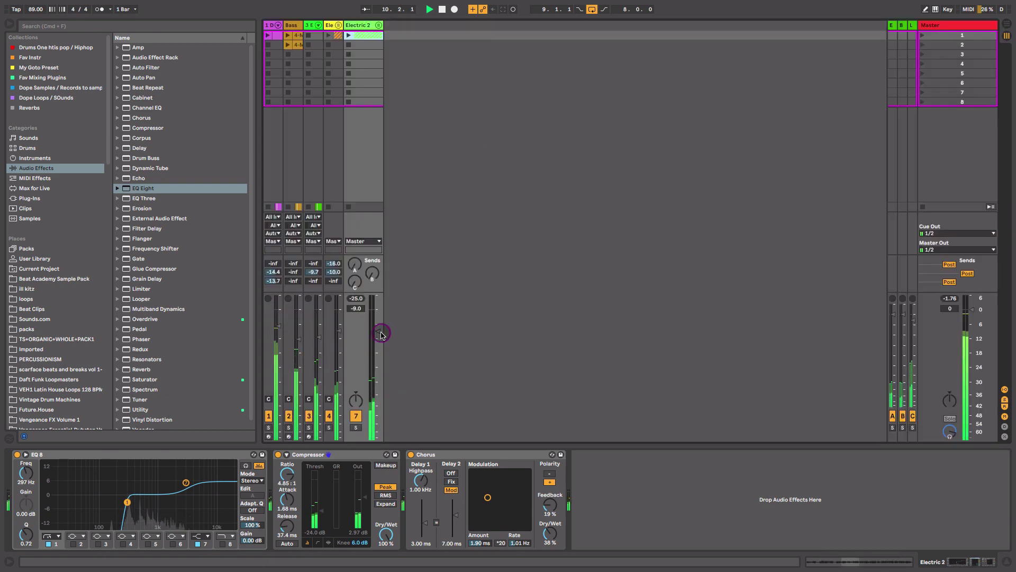
{"action": "mouse_move", "coordinate": [377, 336]}
{"action": "left_mouse_down"}
{"action": "mouse_move", "coordinate": [378, 314]}
{"action": "mouse_move", "coordinate": [375, 332]}
{"action": "left_mouse_up"}
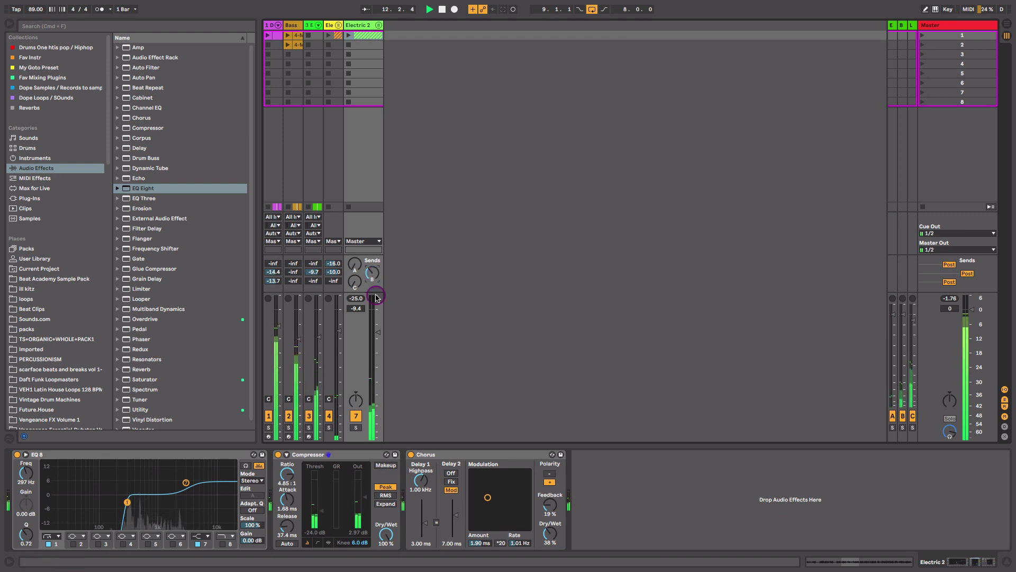
{"action": "left_click", "coordinate": [379, 336]}
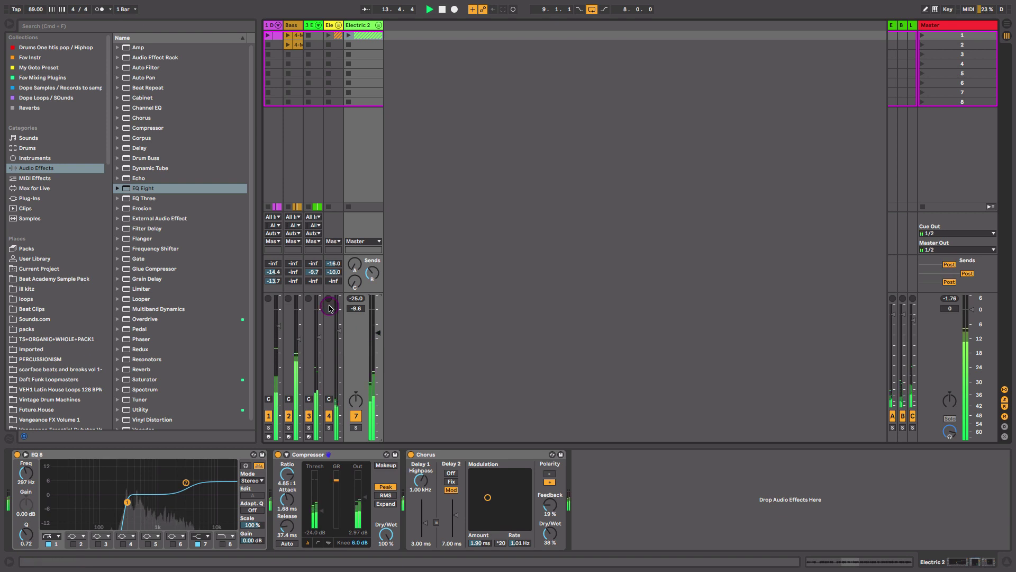
{"action": "left_click", "coordinate": [279, 274]}
{"action": "left_click_drag", "start_coordinate": [279, 275], "coordinate": [277, 270]}
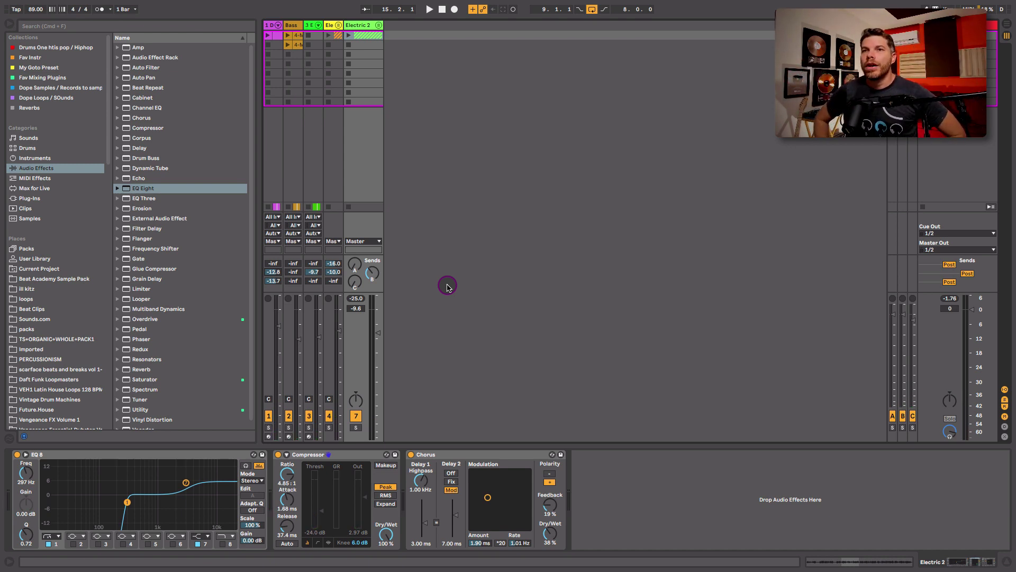
- Add a Wavetable instrument track to the arrangement directly below the electric piano track, and unfold the electric piano track
{"action": "key", "text": "Tab"}
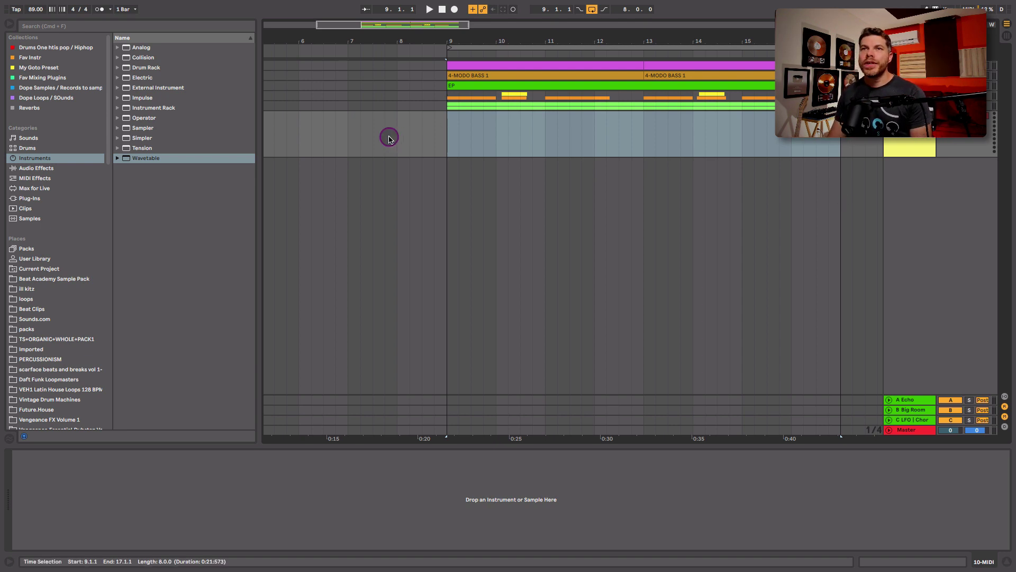
{"action": "left_click_drag", "start_coordinate": [146, 158], "coordinate": [541, 172]}
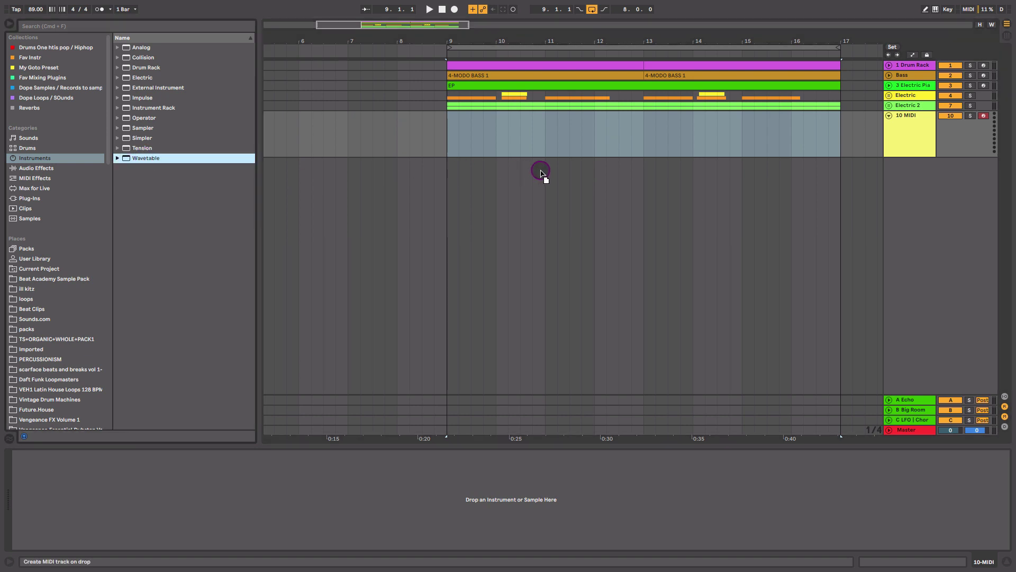
{"action": "left_click_drag", "start_coordinate": [915, 125], "coordinate": [919, 95]}
{"action": "left_click", "coordinate": [890, 85]}
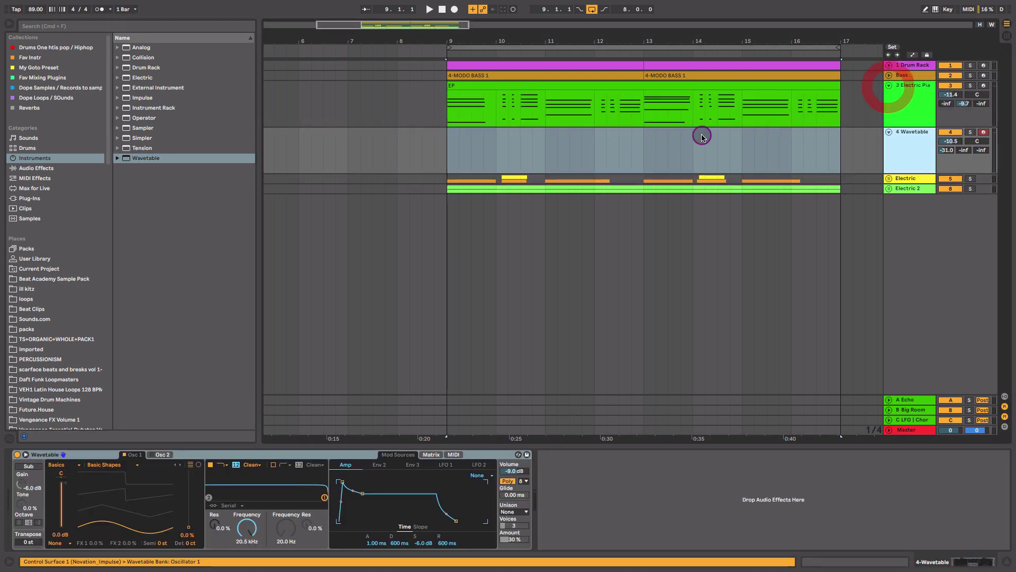
- Copy the first bar of the electric piano clip onto the Wavetable track at bar 9 and solo that track
{"action": "left_click_drag", "start_coordinate": [496, 103], "coordinate": [477, 132]}
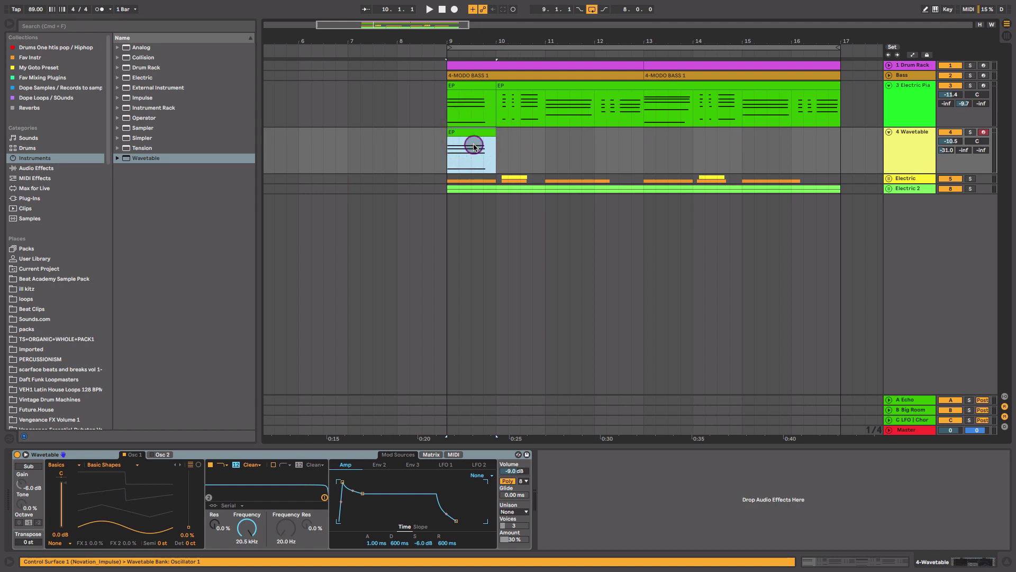
{"action": "key", "text": "space"}
{"action": "left_click", "coordinate": [970, 132]}
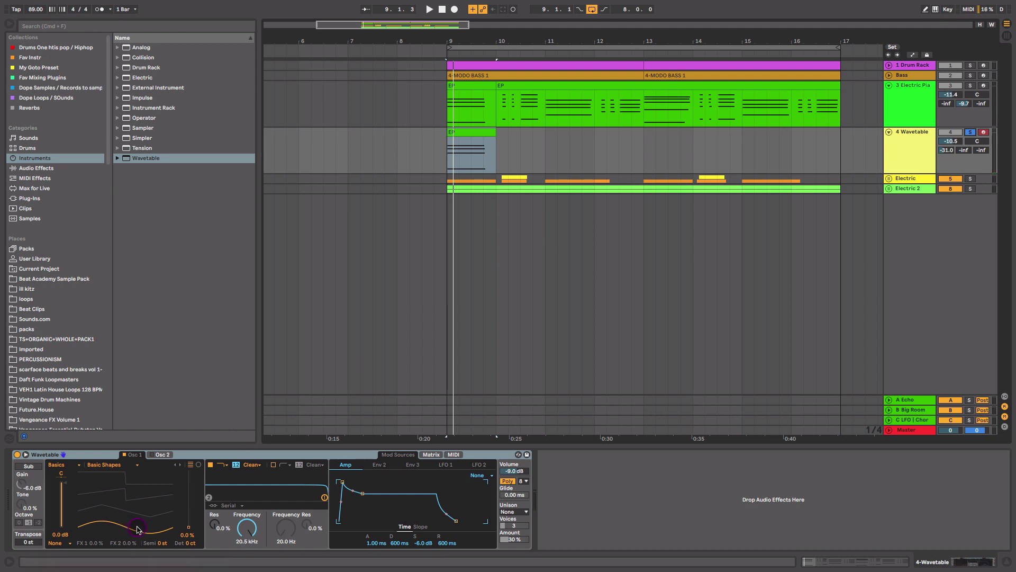
- Move Wavetable's Osc 1 to the saw shape, then enable Osc 2 with a saw at 68% position, detuned 27 ct
{"action": "left_click_drag", "start_coordinate": [137, 530], "coordinate": [137, 521]}
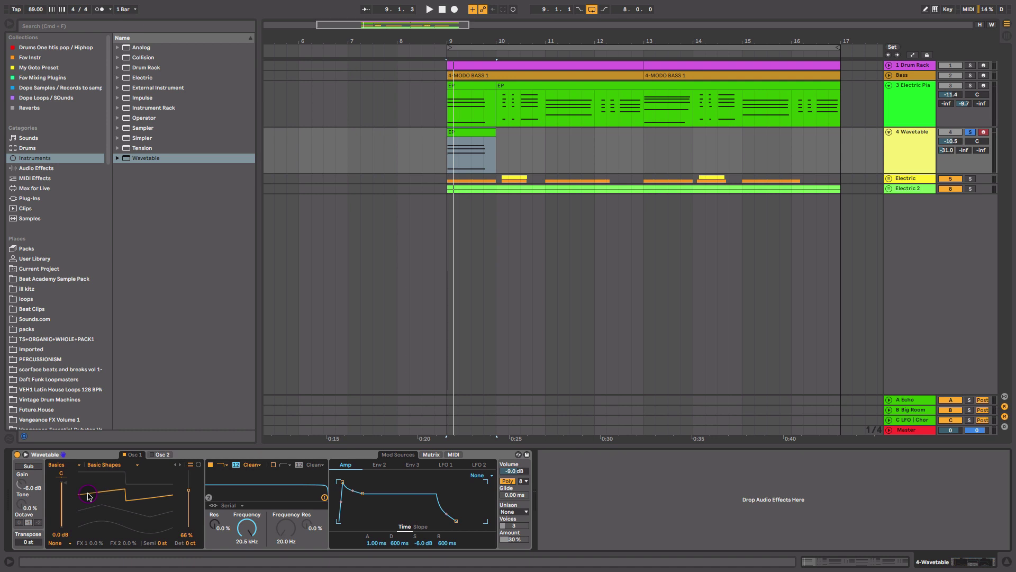
{"action": "key", "text": "space"}
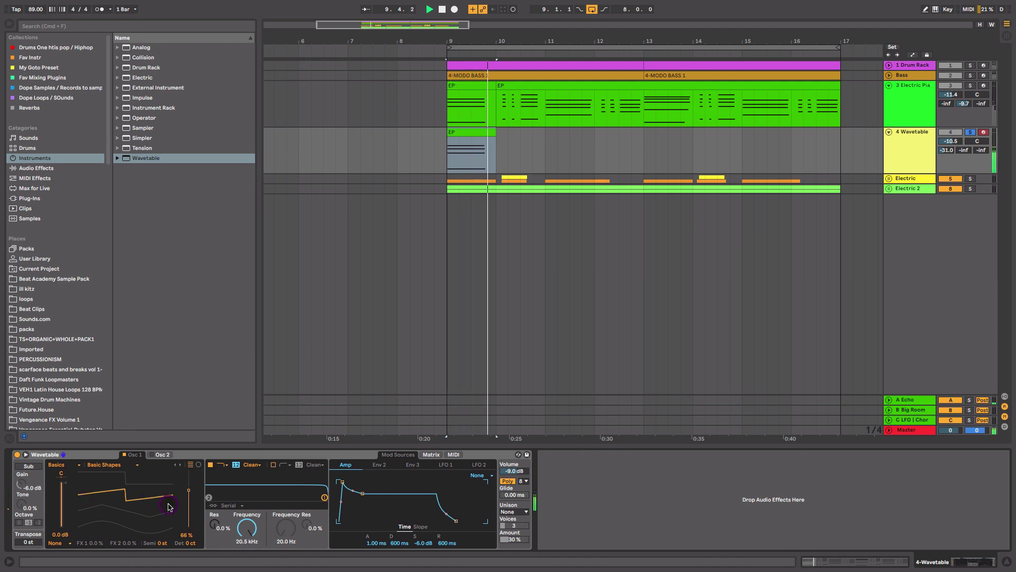
{"action": "left_click", "coordinate": [163, 455]}
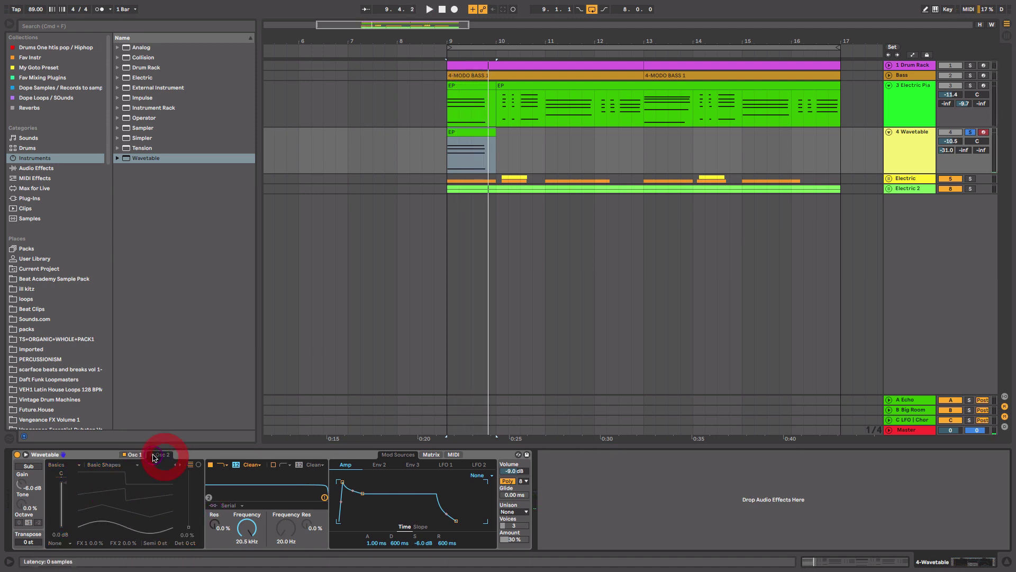
{"action": "left_click", "coordinate": [152, 454]}
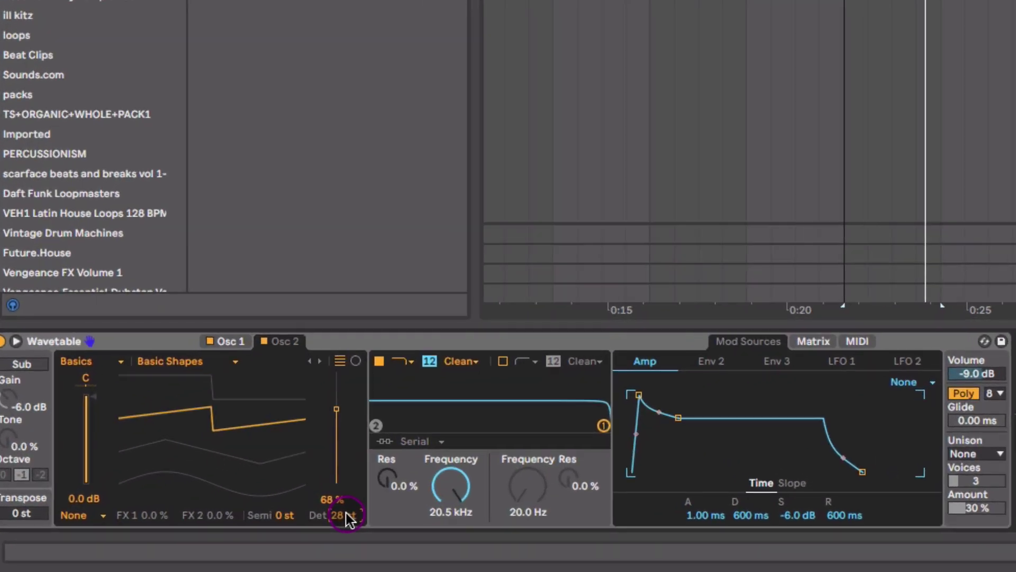
{"action": "left_click_drag", "start_coordinate": [192, 544], "coordinate": [192, 534]}
{"action": "left_click_drag", "start_coordinate": [347, 516], "coordinate": [347, 513]}
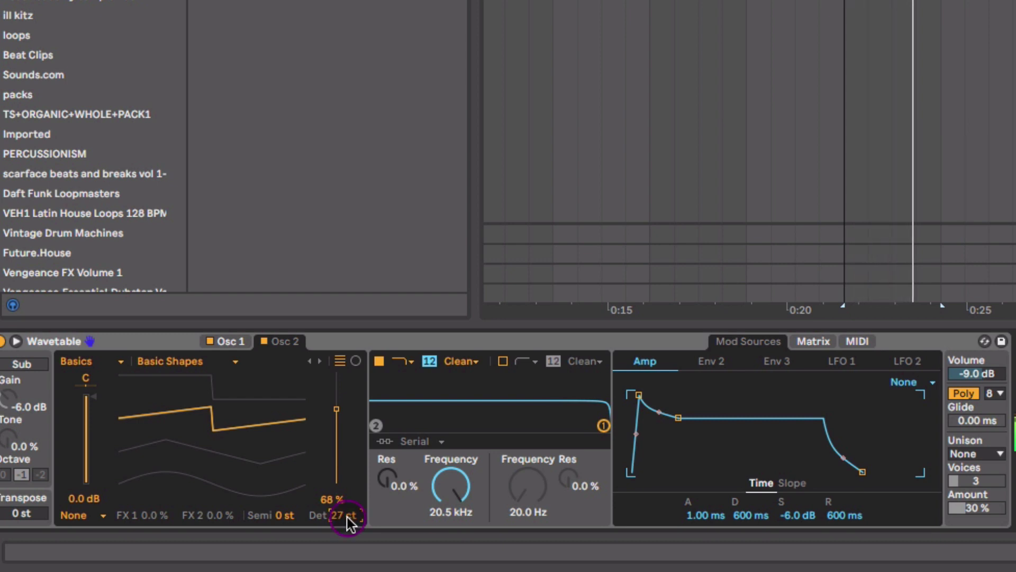
- Set Wavetable's first filter to 23% resonance and a 1.24 kHz cutoff frequency
{"action": "left_click", "coordinate": [517, 495]}
{"action": "mouse_move", "coordinate": [454, 485]}
{"action": "left_mouse_down"}
{"action": "mouse_move", "coordinate": [437, 495]}
{"action": "mouse_move", "coordinate": [386, 474]}
{"action": "left_mouse_up"}
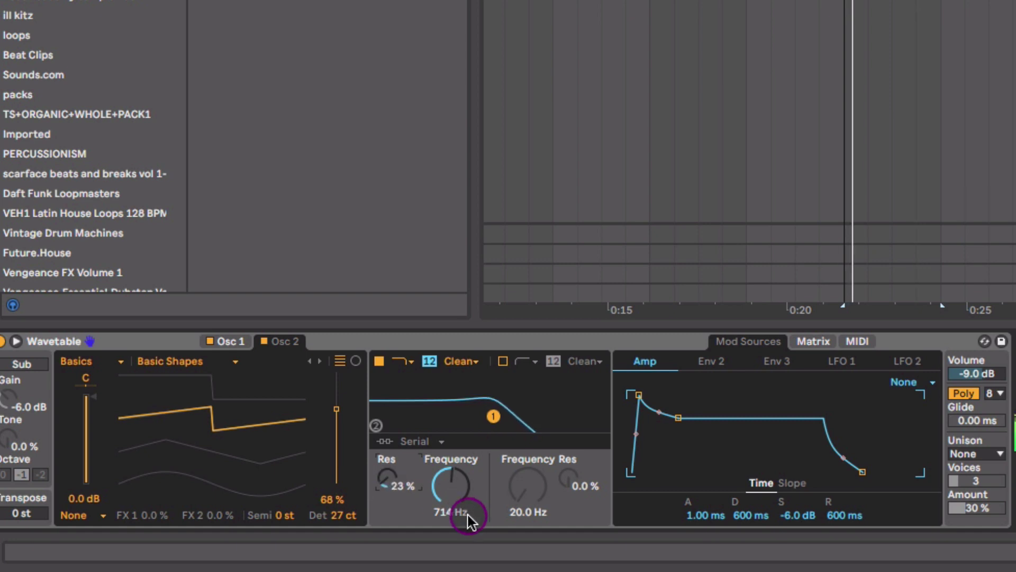
{"action": "left_click_drag", "start_coordinate": [450, 493], "coordinate": [451, 478]}
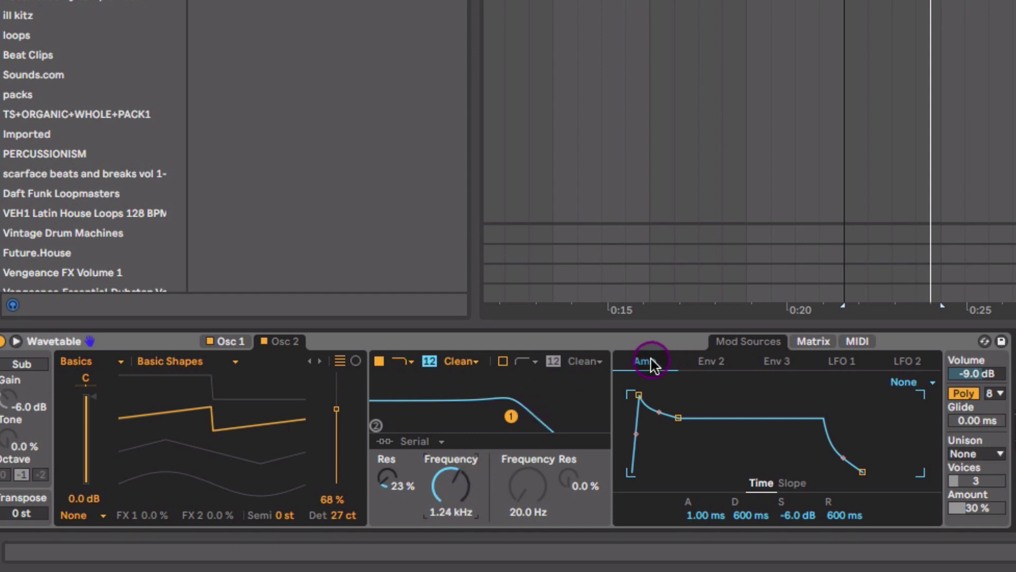
- Shape Wavetable's amp envelope with a 15.4 s attack, 716 ms decay, -1.7 dB sustain and 150 ms release
{"action": "left_click", "coordinate": [715, 479]}
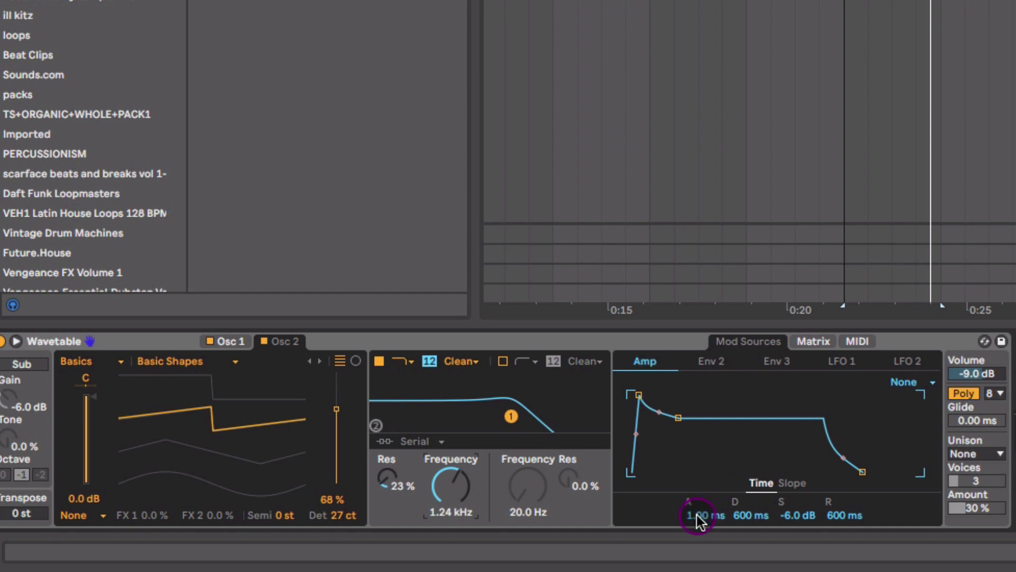
{"action": "left_click_drag", "start_coordinate": [704, 508], "coordinate": [704, 393]}
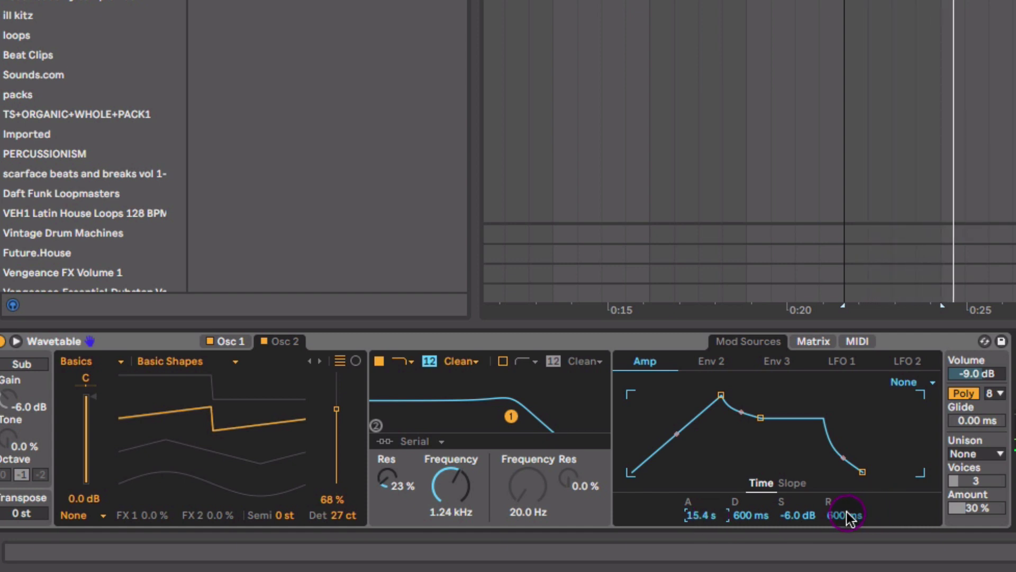
{"action": "left_click_drag", "start_coordinate": [759, 411], "coordinate": [762, 402]}
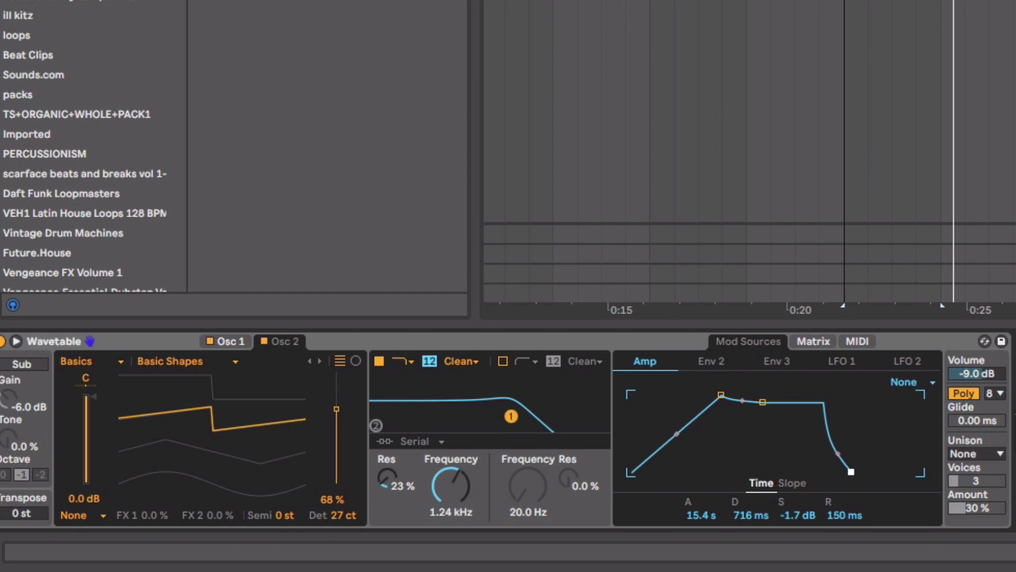
{"action": "left_click_drag", "start_coordinate": [851, 472], "coordinate": [849, 471]}
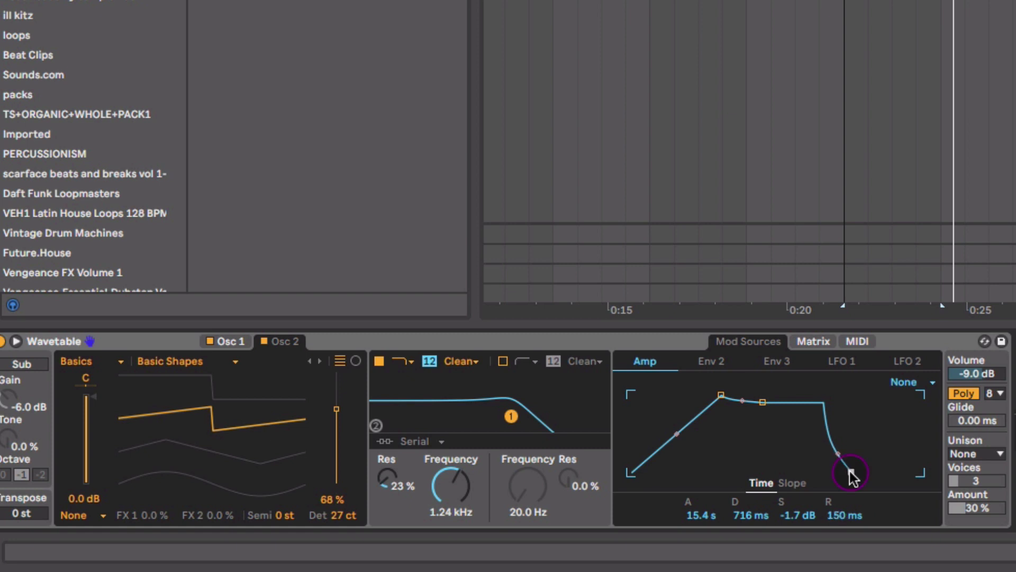
- Set Wavetable's unison mode to Classic and its filter cutoff to 1.31 kHz
{"action": "left_click", "coordinate": [989, 454]}
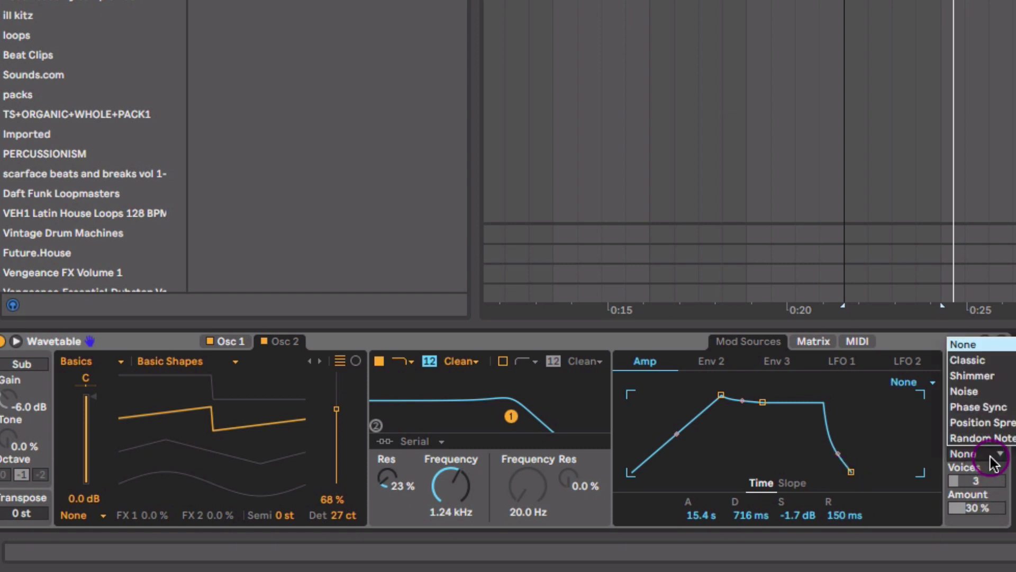
{"action": "left_click", "coordinate": [990, 360]}
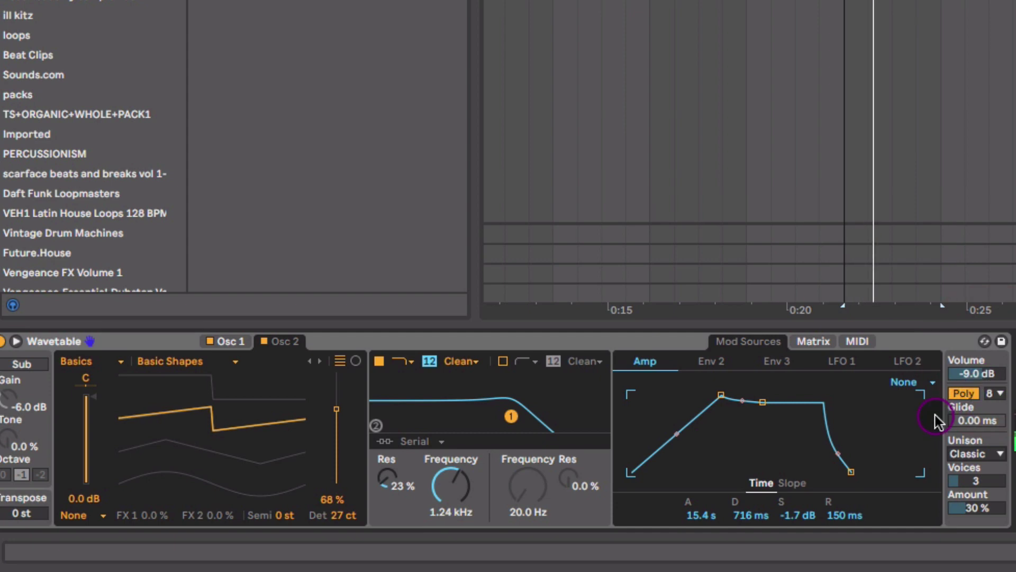
{"action": "left_click", "coordinate": [445, 495]}
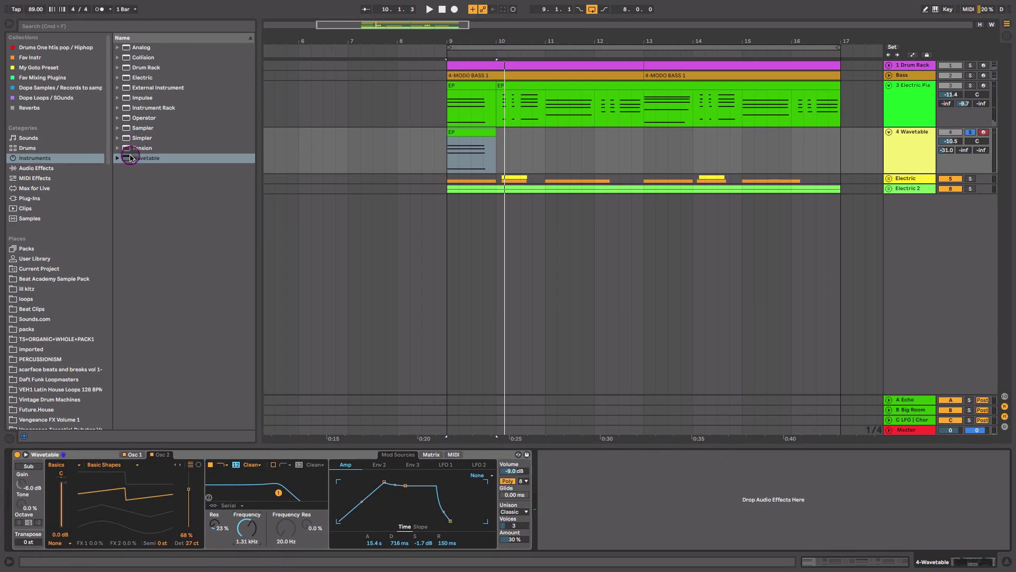
- Add a Chorus effect after Wavetable and set its dry/wet to 33%
{"action": "left_click", "coordinate": [36, 168]}
{"action": "left_click_drag", "start_coordinate": [146, 123], "coordinate": [582, 498]}
{"action": "left_click_drag", "start_coordinate": [675, 538], "coordinate": [674, 544]}
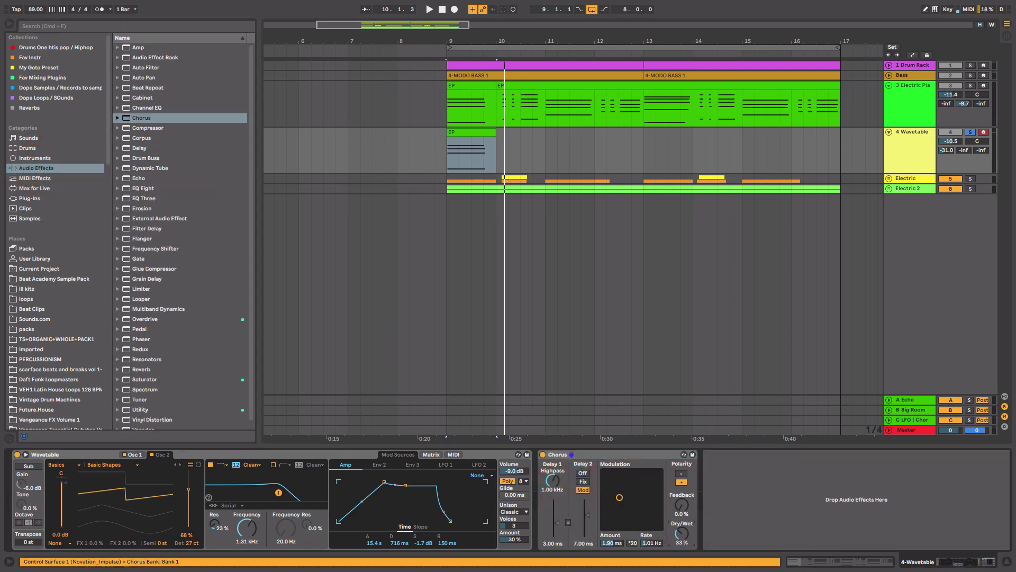
- Add a Reverb after the Chorus and set it to 58% dry/wet with a 5.45 s decay time
{"action": "scroll", "coordinate": [194, 347], "scroll_direction": "down", "scroll_amount": 1}
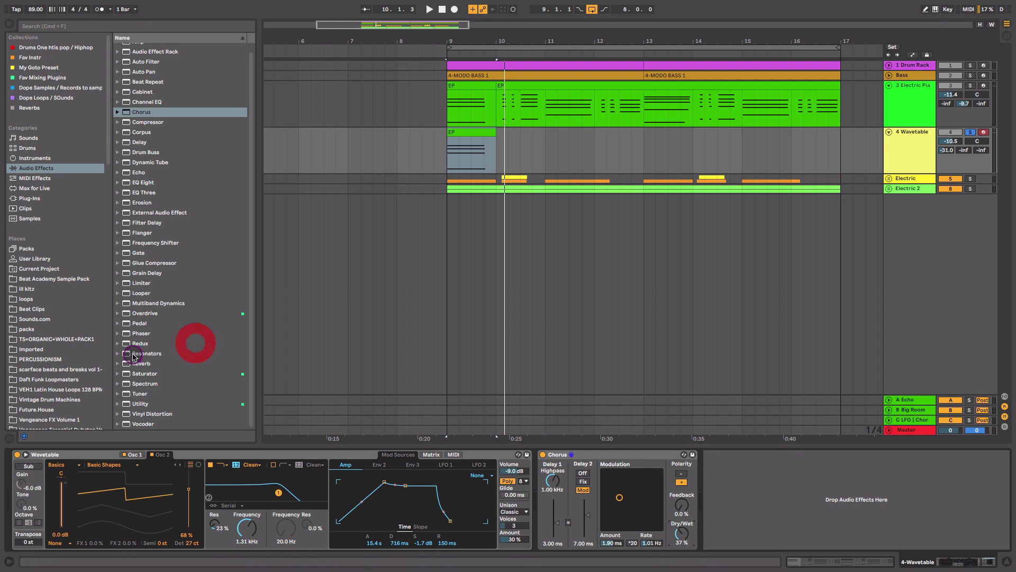
{"action": "scroll", "coordinate": [195, 340], "scroll_direction": "up", "scroll_amount": 1}
{"action": "mouse_move", "coordinate": [154, 369]}
{"action": "left_mouse_down"}
{"action": "mouse_move", "coordinate": [700, 445]}
{"action": "mouse_move", "coordinate": [749, 488]}
{"action": "left_mouse_up"}
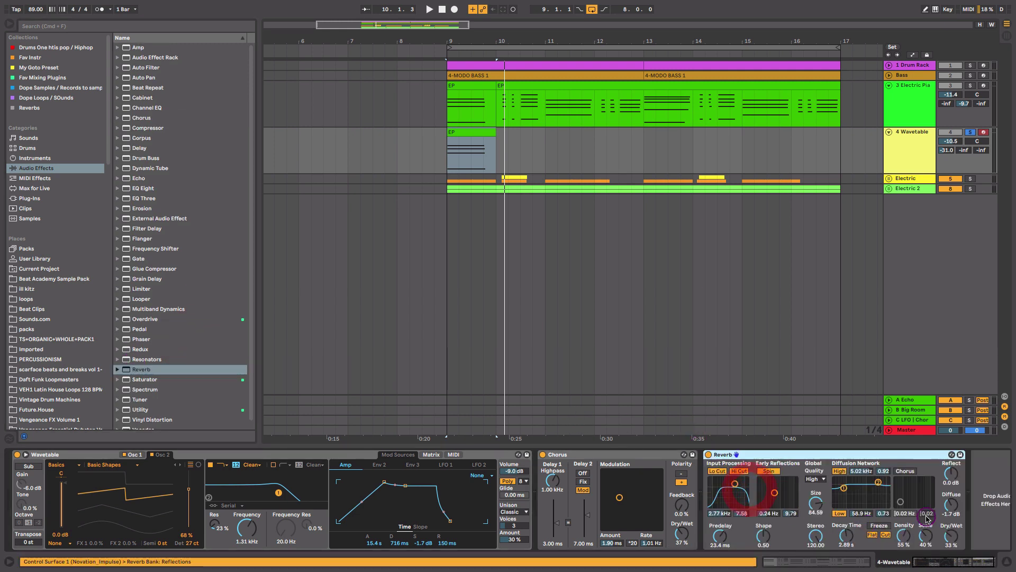
{"action": "key", "text": "space"}
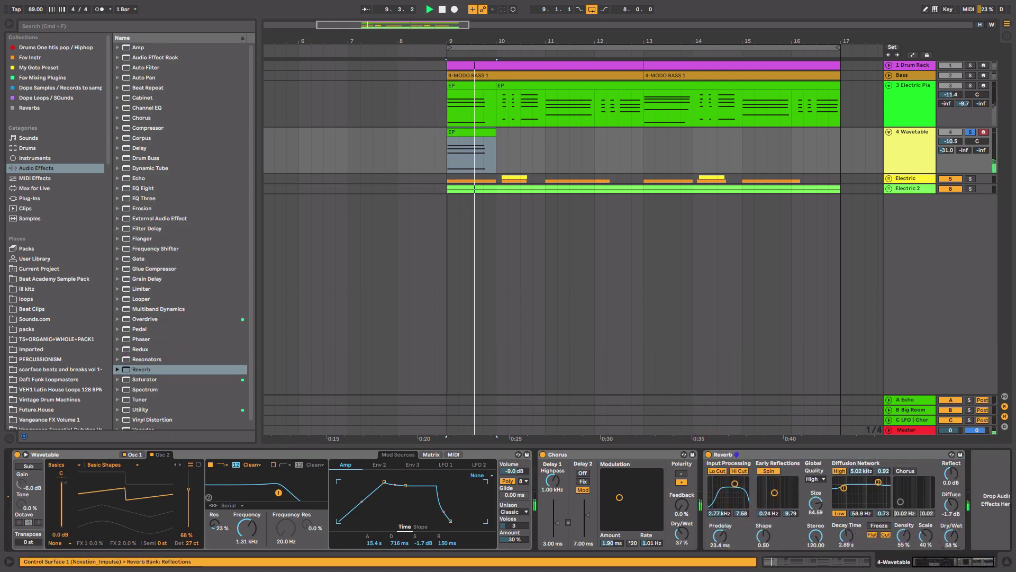
{"action": "mouse_move", "coordinate": [860, 536]}
{"action": "left_mouse_down"}
{"action": "mouse_move", "coordinate": [860, 522]}
{"action": "mouse_move", "coordinate": [860, 545]}
{"action": "left_mouse_up"}
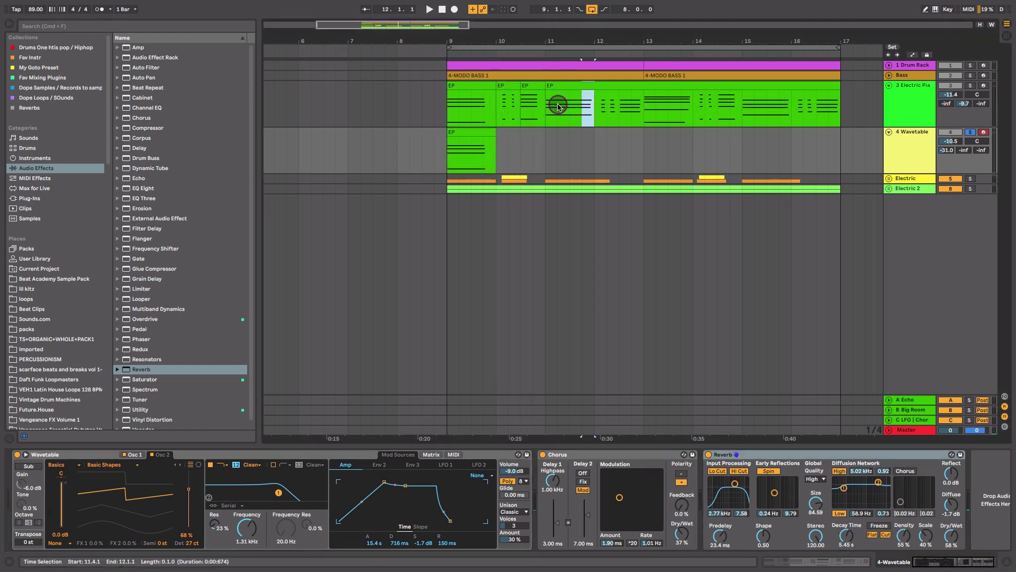
- Copy the one-bar chord at bar 11 from the electric piano track to the Wavetable track and play it back
{"action": "left_click", "coordinate": [558, 106]}
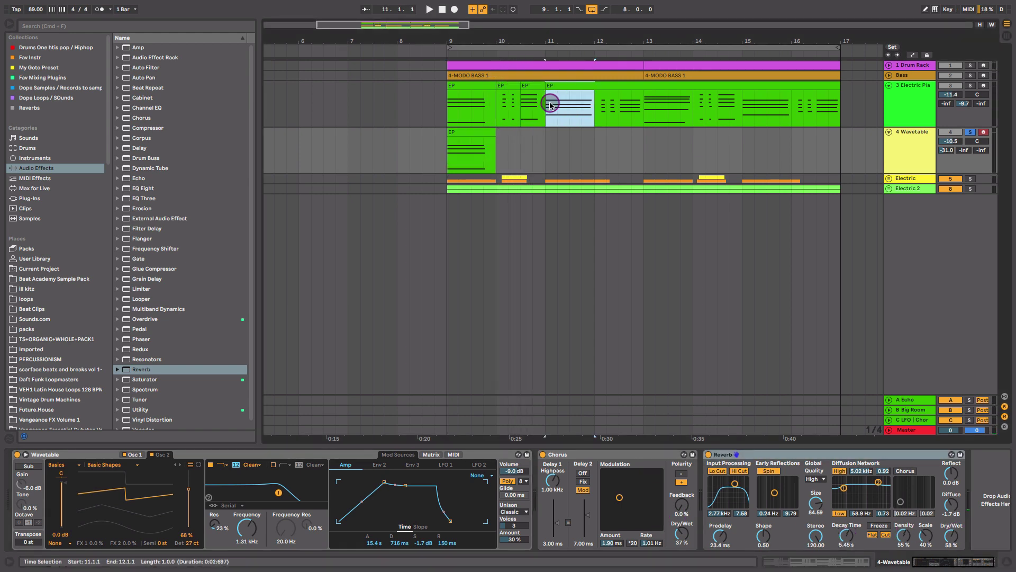
{"action": "left_click_drag", "start_coordinate": [559, 106], "coordinate": [563, 139]}
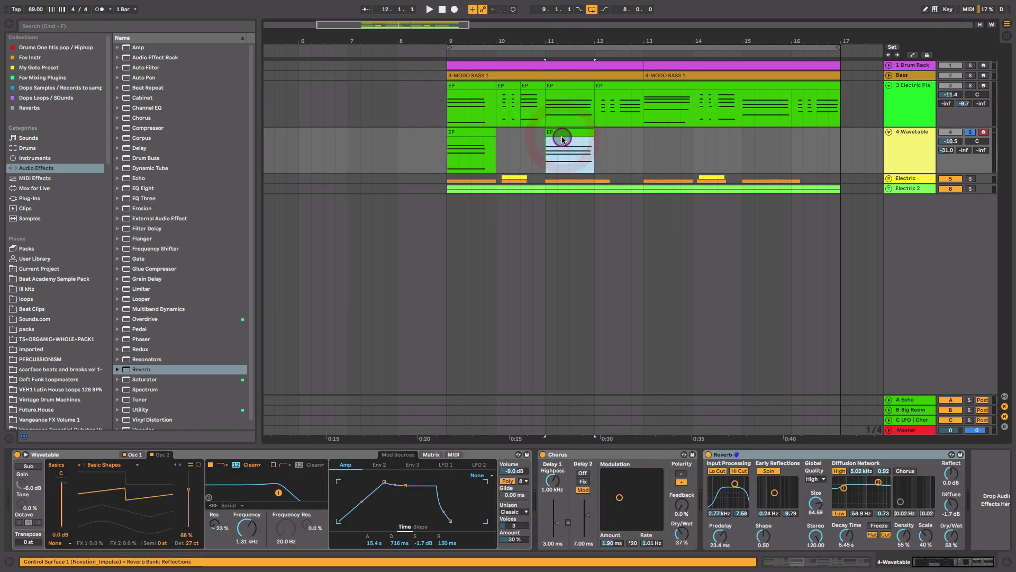
{"action": "key", "text": "space"}
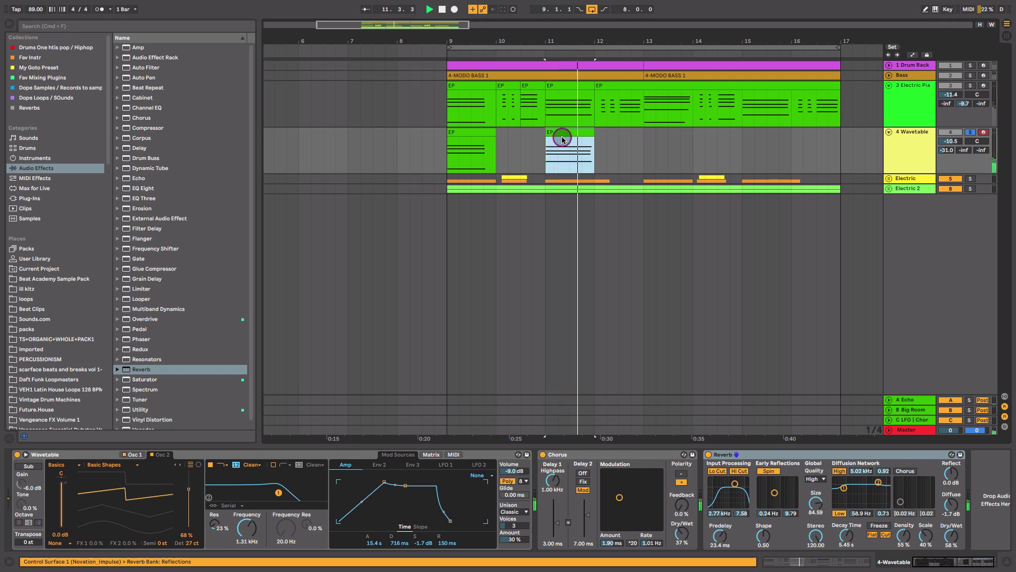
{"action": "key", "text": "space"}
- Duplicate the Wavetable section spanning bars 9 to 12 so its chord clips repeat from bar 13
{"action": "left_click_drag", "start_coordinate": [638, 142], "coordinate": [451, 168]}
{"action": "key", "text": "ctrl+d"}
{"action": "left_click", "coordinate": [451, 168]}
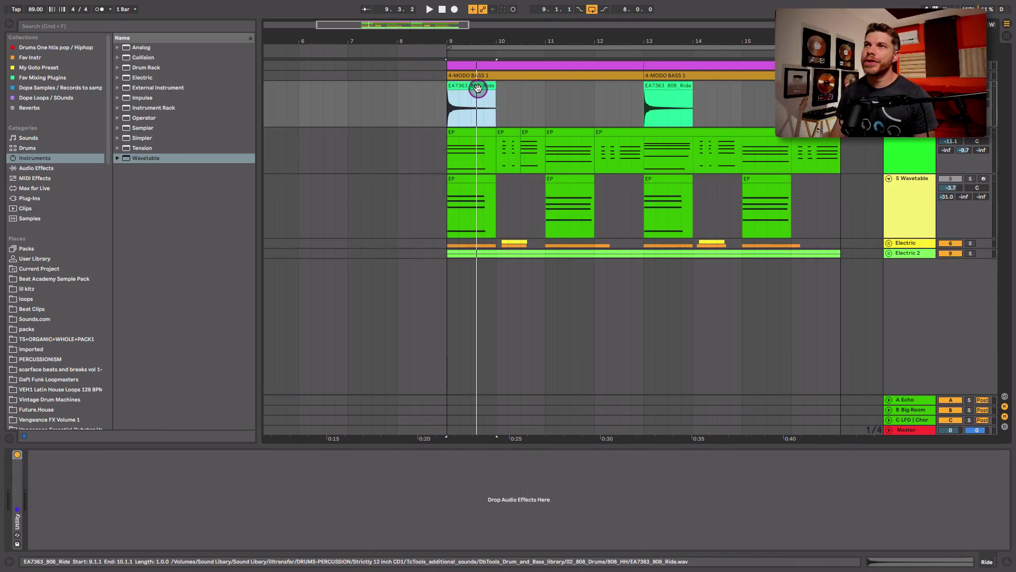
- Audition the 808 ride hit at bar 9 in the arrangement, and play the full loop in the mixer view
{"action": "key", "text": "space"}
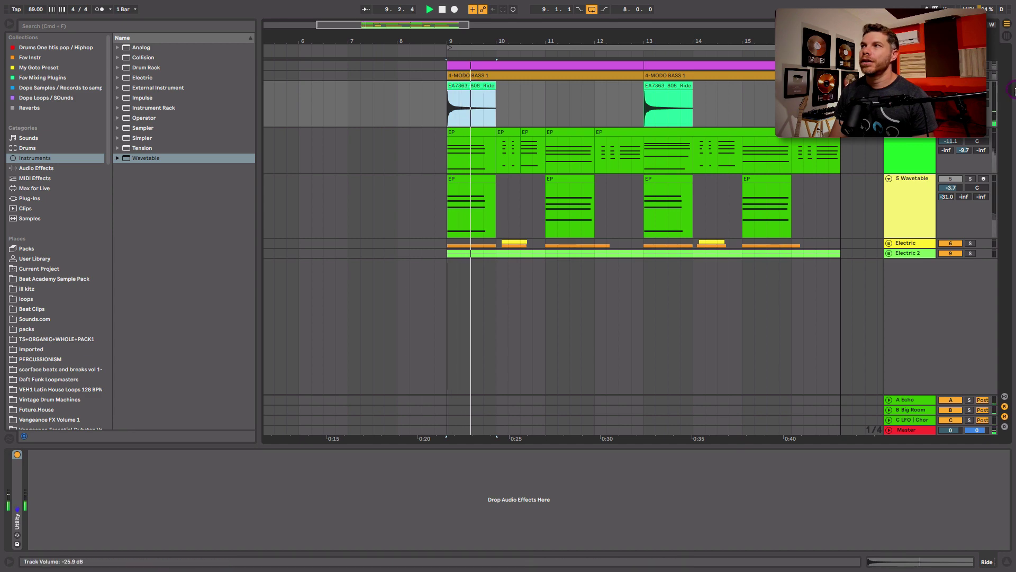
{"action": "key", "text": "Tab"}
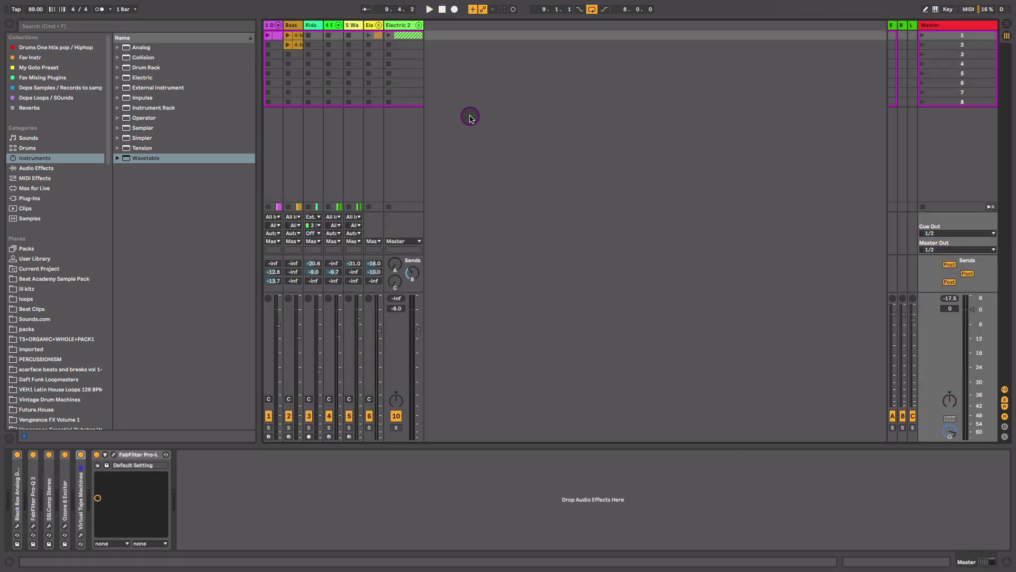
{"action": "key", "text": "space"}
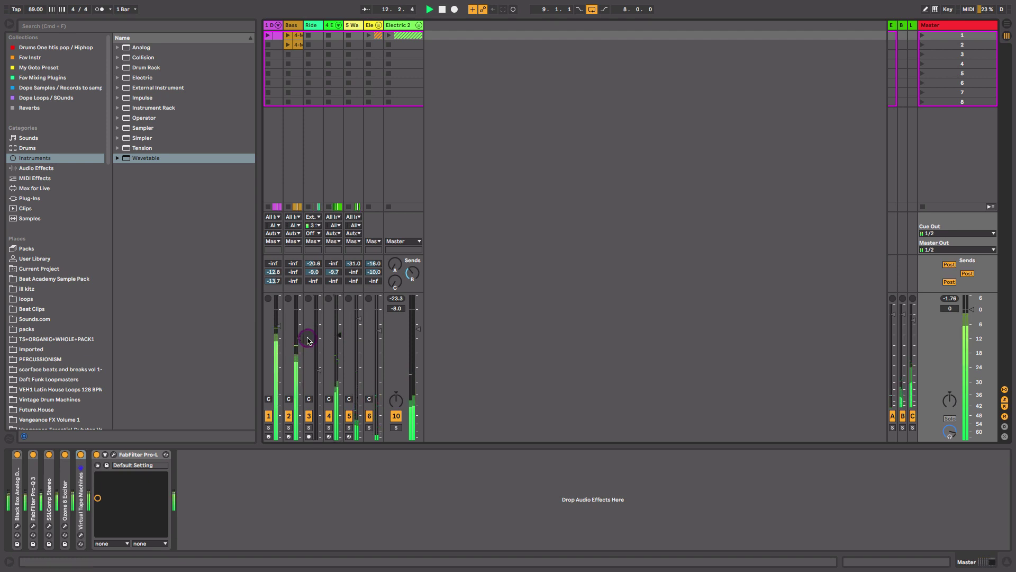
- Raise the Electric guitar group's volume slightly and set its Big Room send to -4.0 dB
{"action": "left_click_drag", "start_coordinate": [379, 329], "coordinate": [379, 326]}
{"action": "left_click_drag", "start_coordinate": [378, 273], "coordinate": [379, 274]}
{"action": "scroll", "coordinate": [379, 274], "scroll_direction": "up", "scroll_amount": 3}
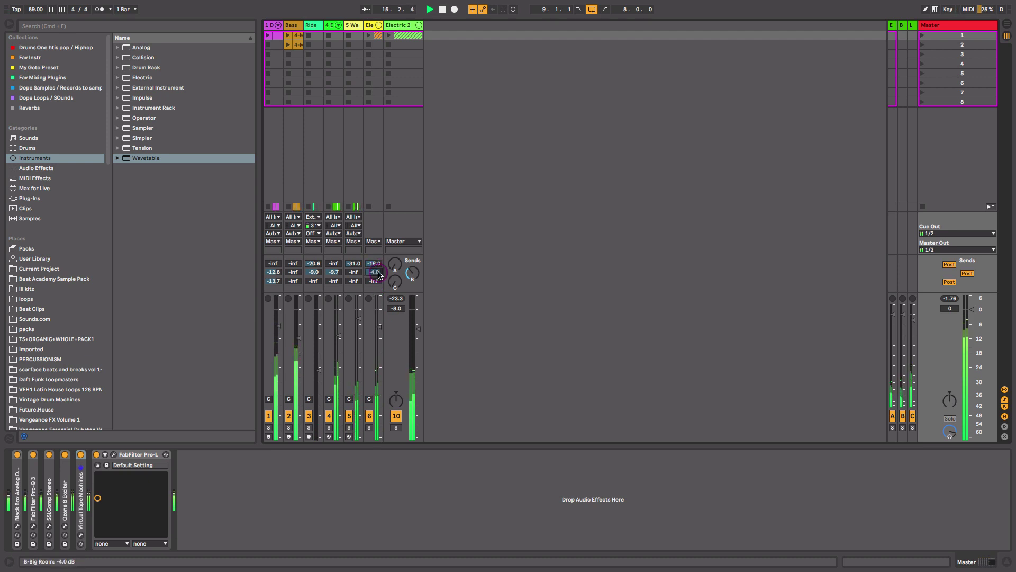
- Set the Electric 2 track's volume to -7.6 dB
{"action": "scroll", "coordinate": [416, 333], "scroll_direction": "down", "scroll_amount": 2}
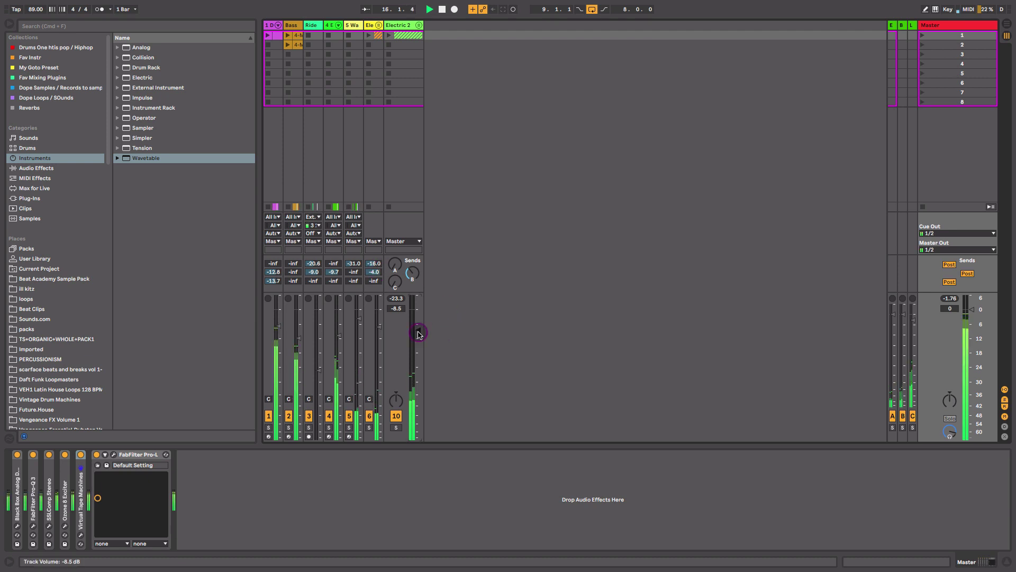
{"action": "scroll", "coordinate": [416, 332], "scroll_direction": "up", "scroll_amount": 3}
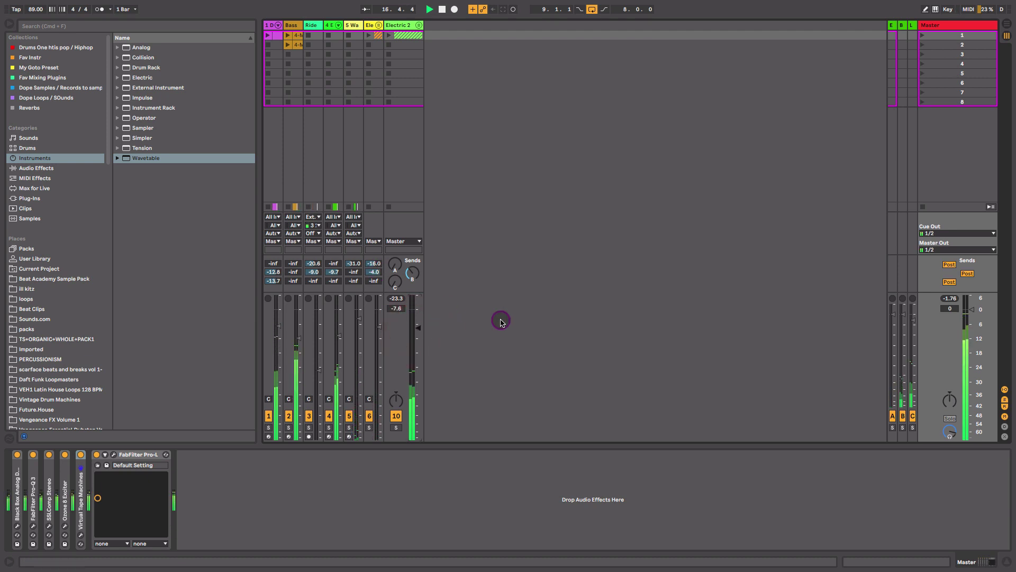